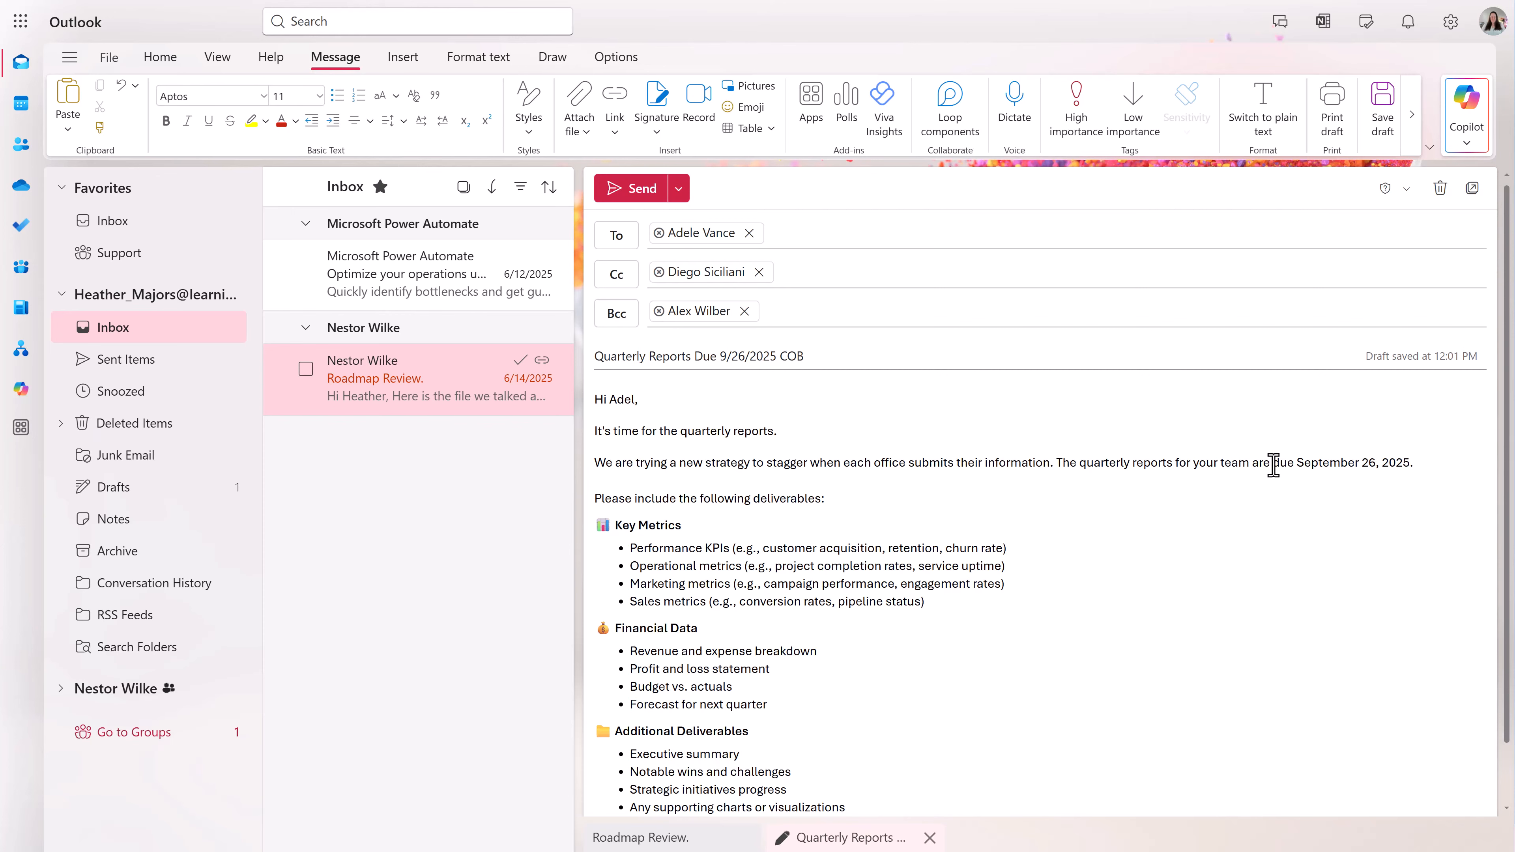
# - Bold the phrase 'due September 26, 2025.' in the quarterly reports email body
pyautogui.scroll(-1, 1274, 465)
pyautogui.moveTo(1273, 399); pyautogui.dragTo(1414, 398)
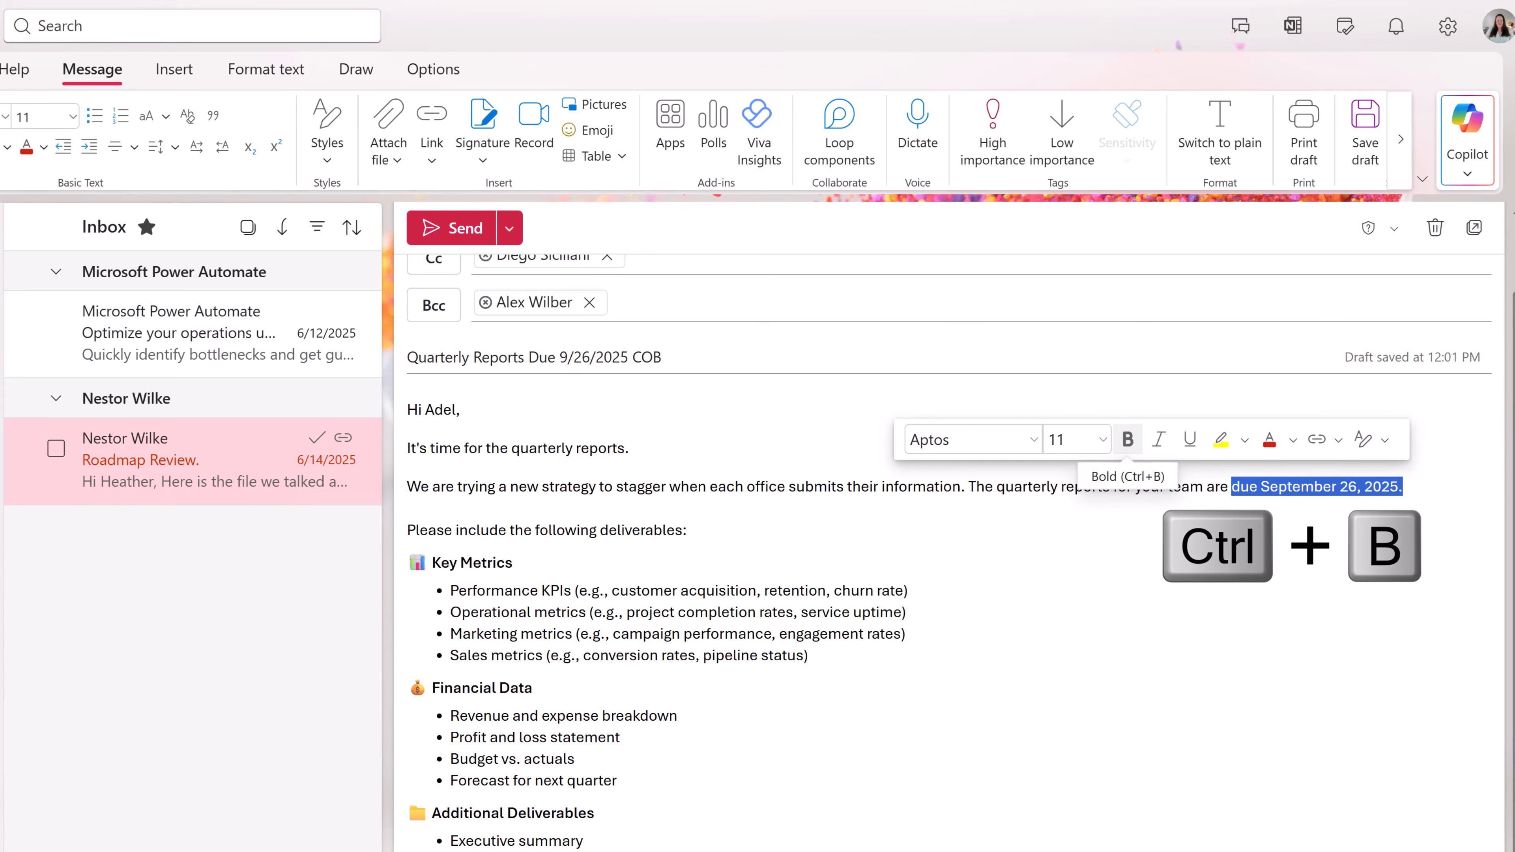
pyautogui.hotkey('ctrl', 'b')
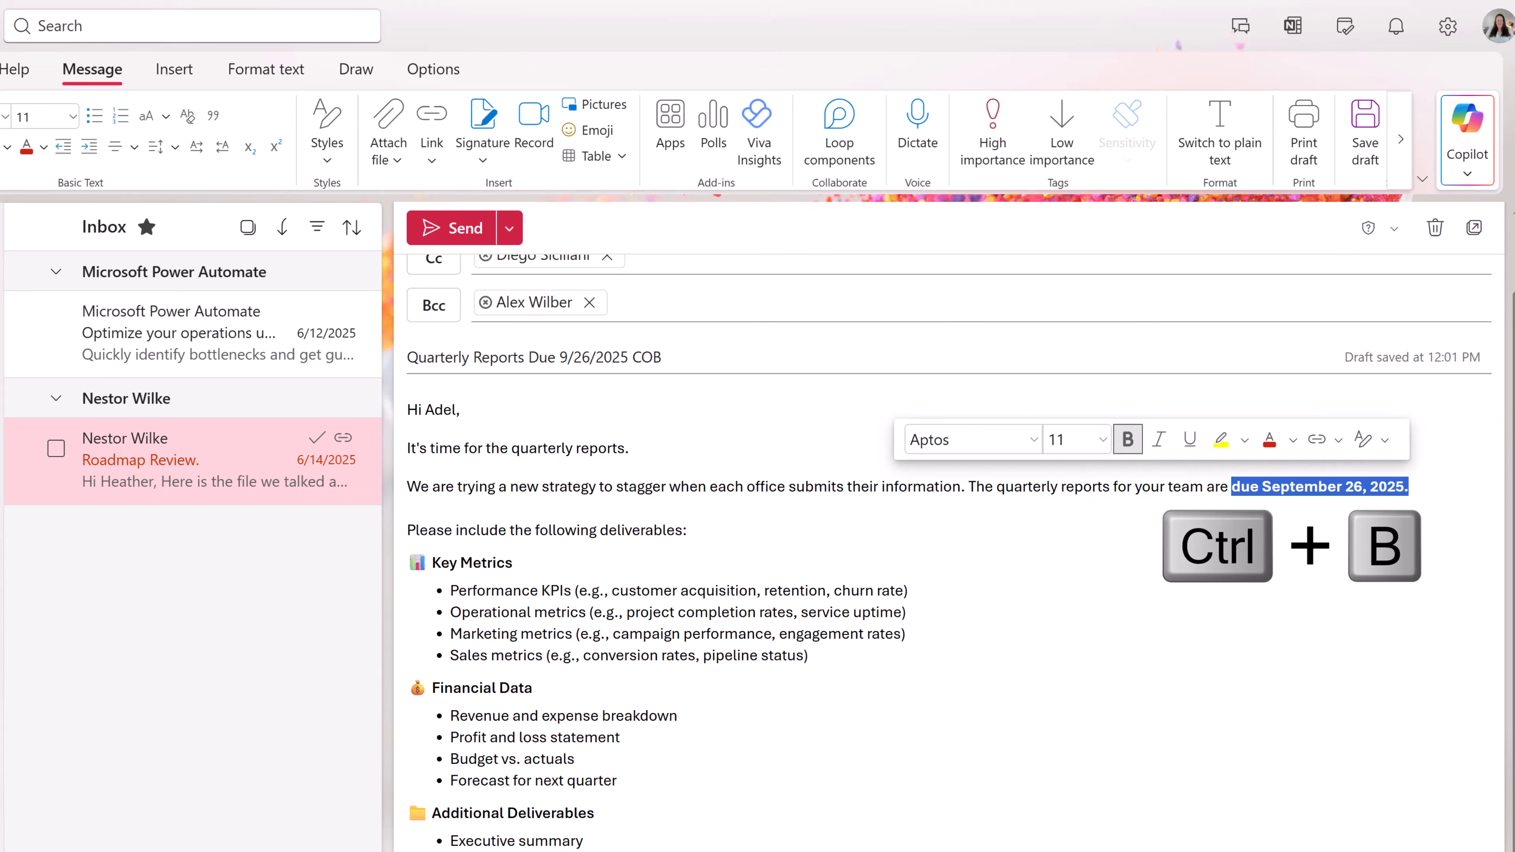
pyautogui.click(688, 530)
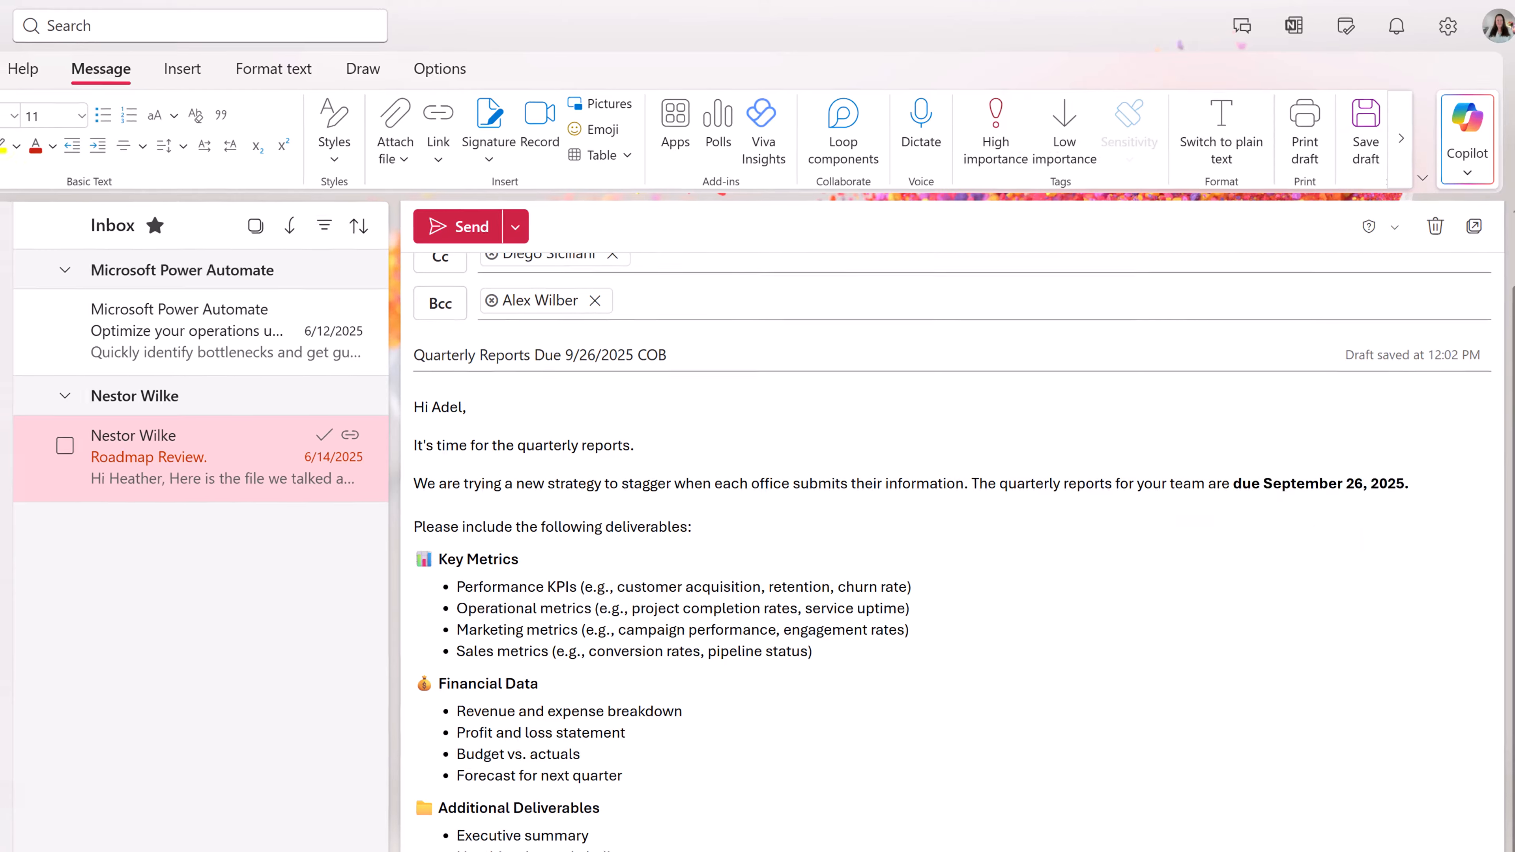
pyautogui.scroll(-2, 720, 802)
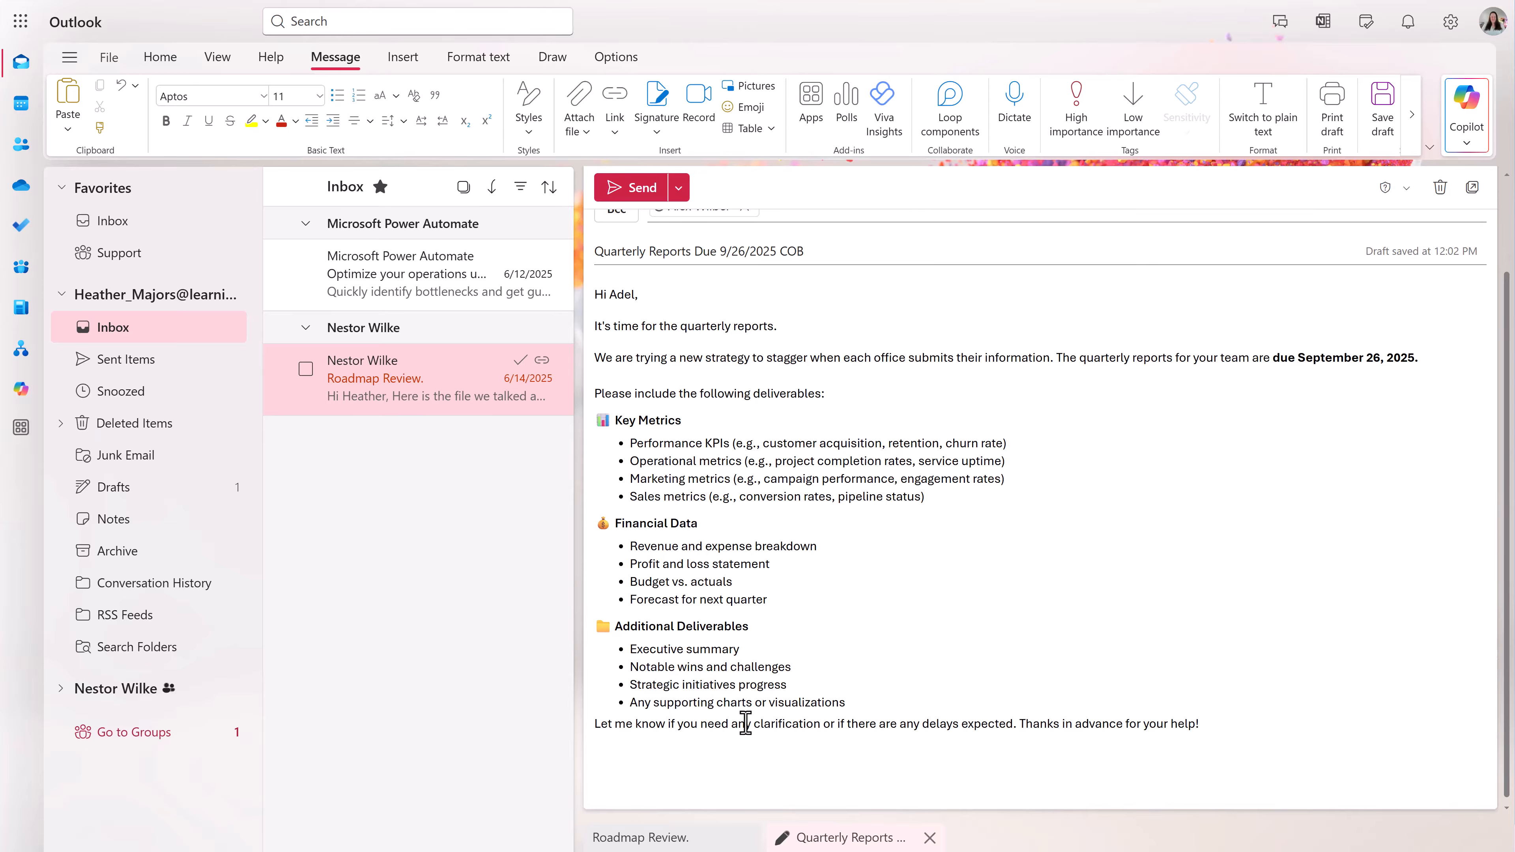
# - Scroll down to the typed sign-off and open the Signature menu on the Message tab
pyautogui.scroll(-1, 758, 711)
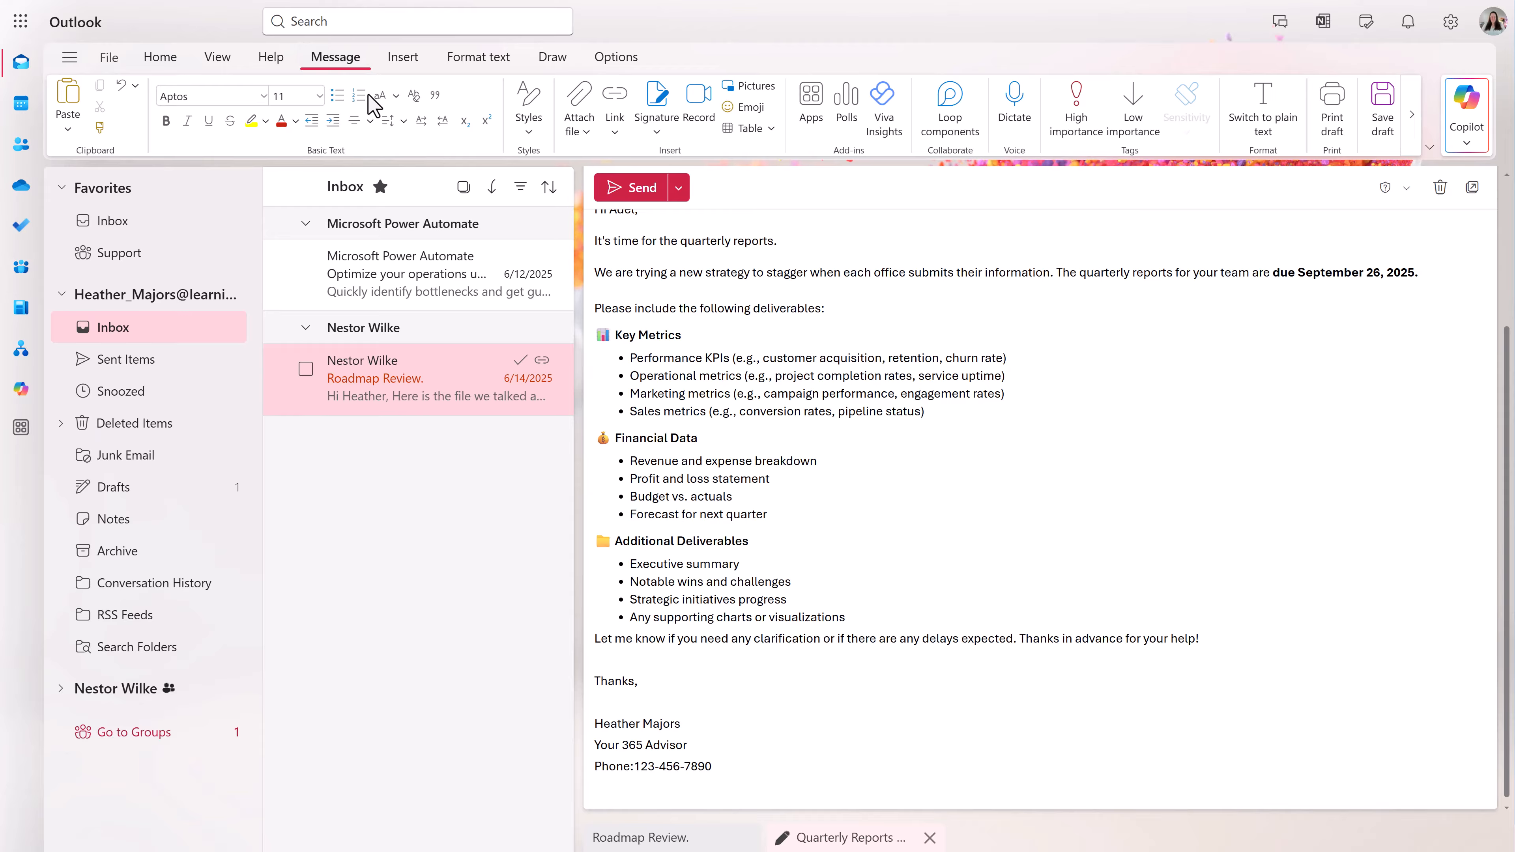
pyautogui.click(662, 130)
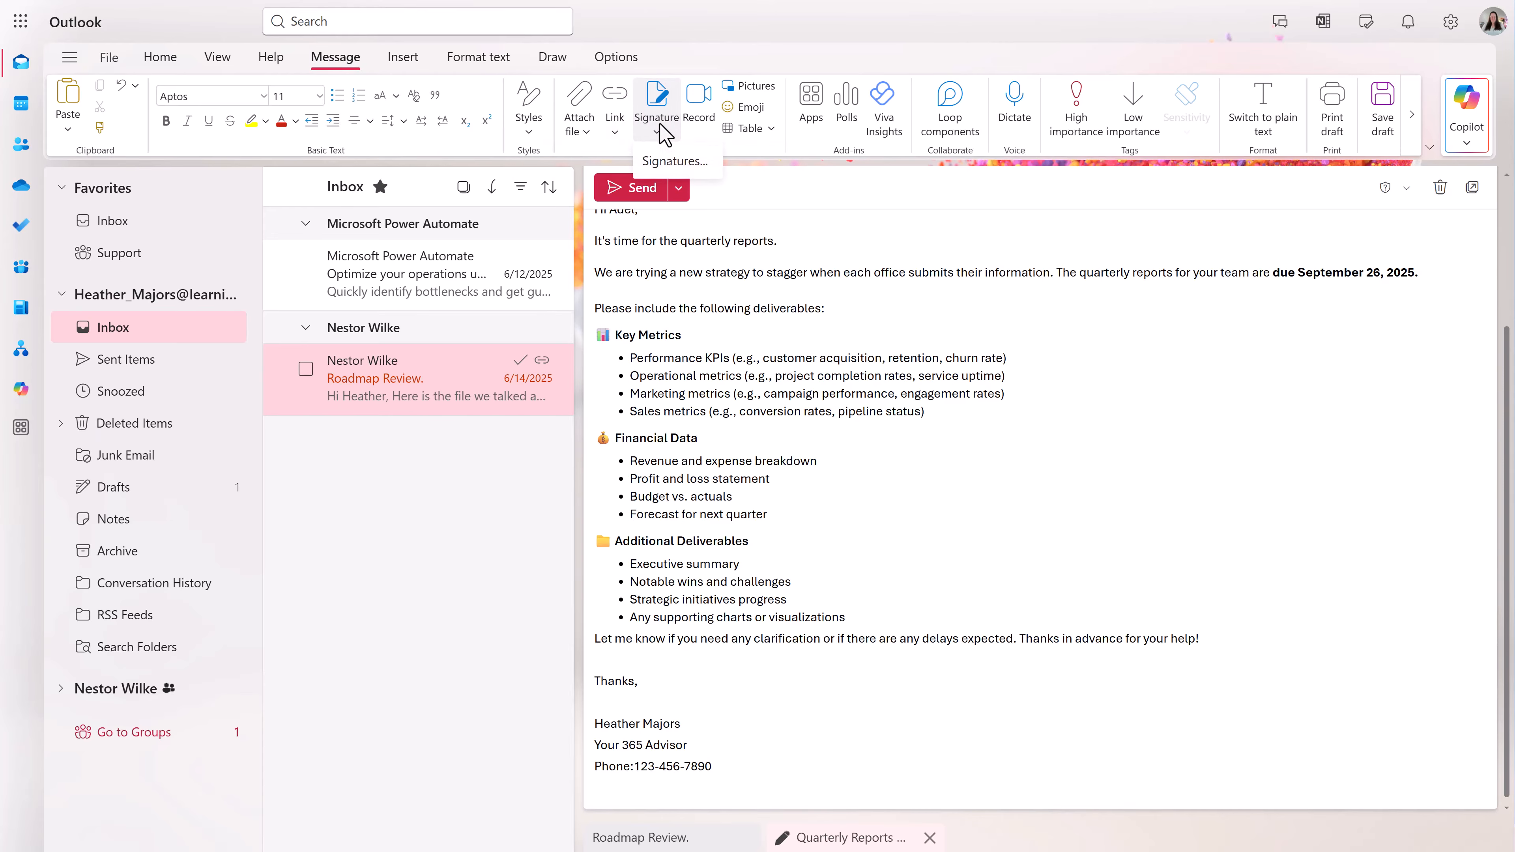
# - Create a new signature named 'Standard Signature' and paste in the name, title and phone lines
pyautogui.click(678, 162)
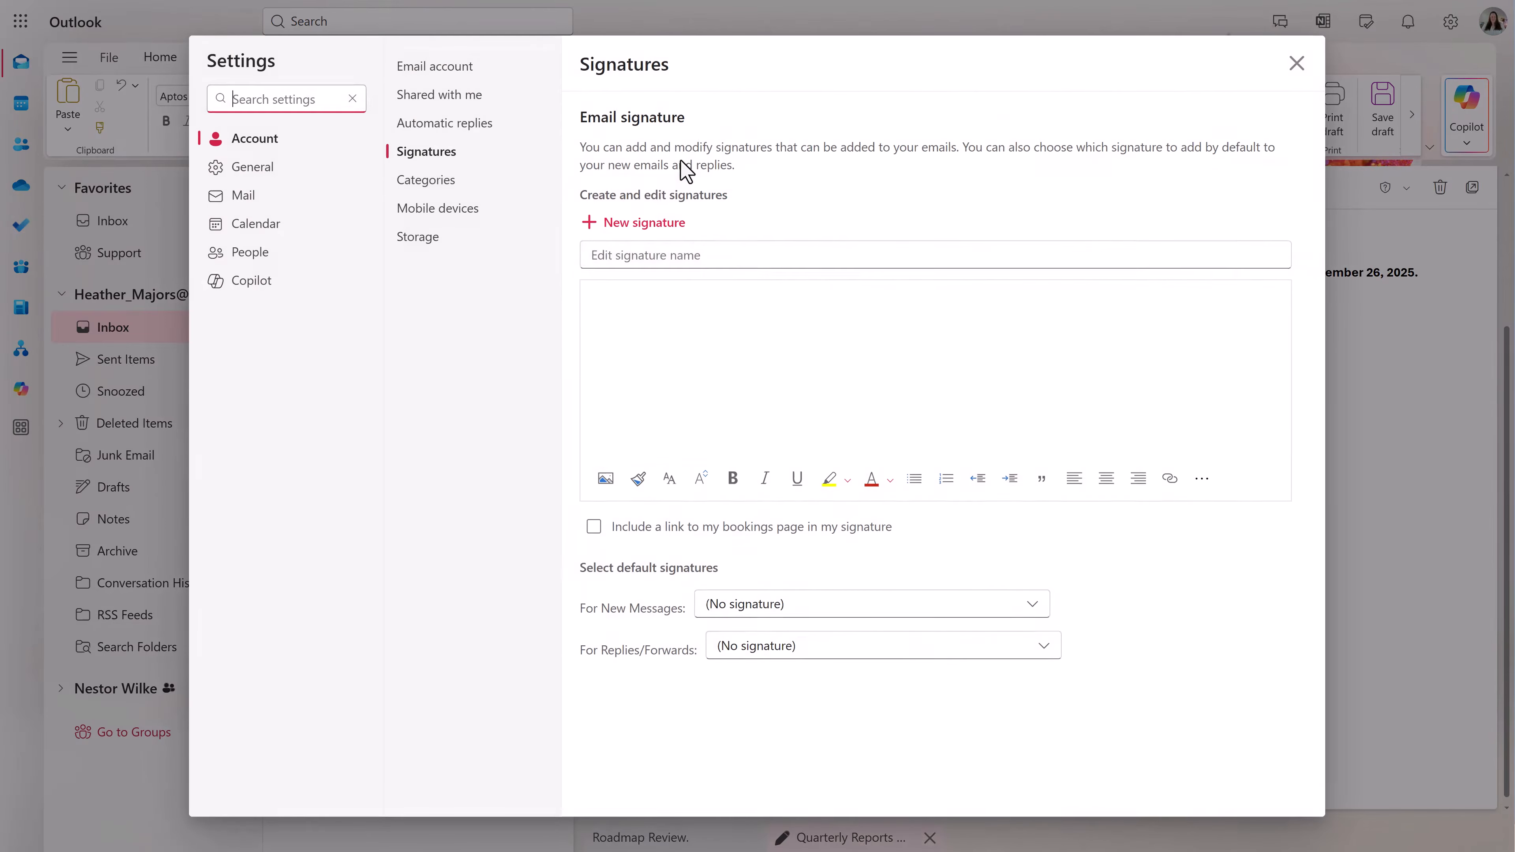
pyautogui.click(709, 247)
pyautogui.write('Standard')
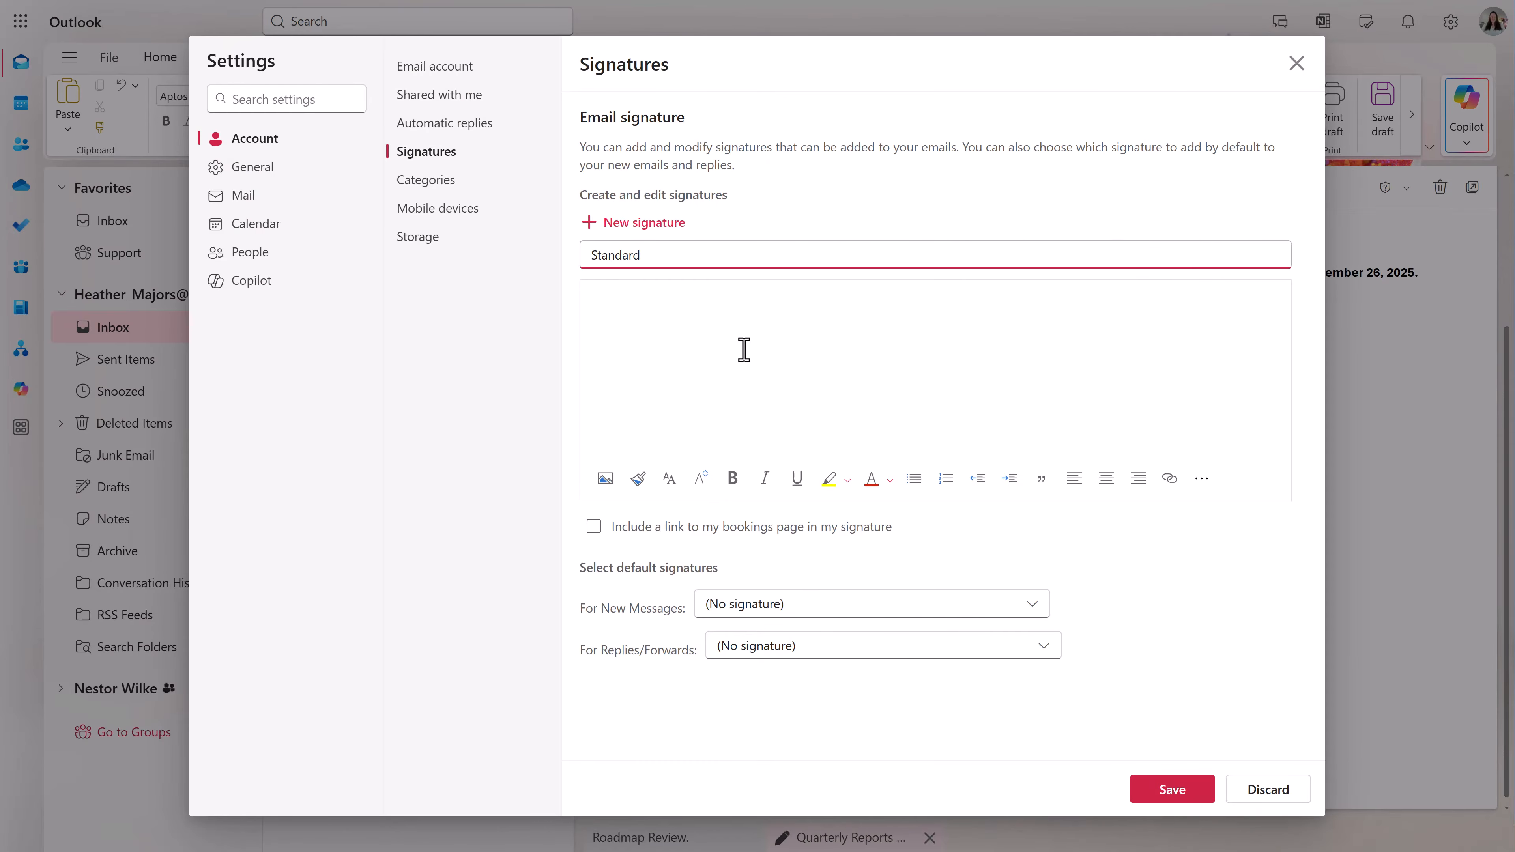
pyautogui.write(' Signature')
pyautogui.click(722, 312)
pyautogui.hotkey('ctrl', 'v')
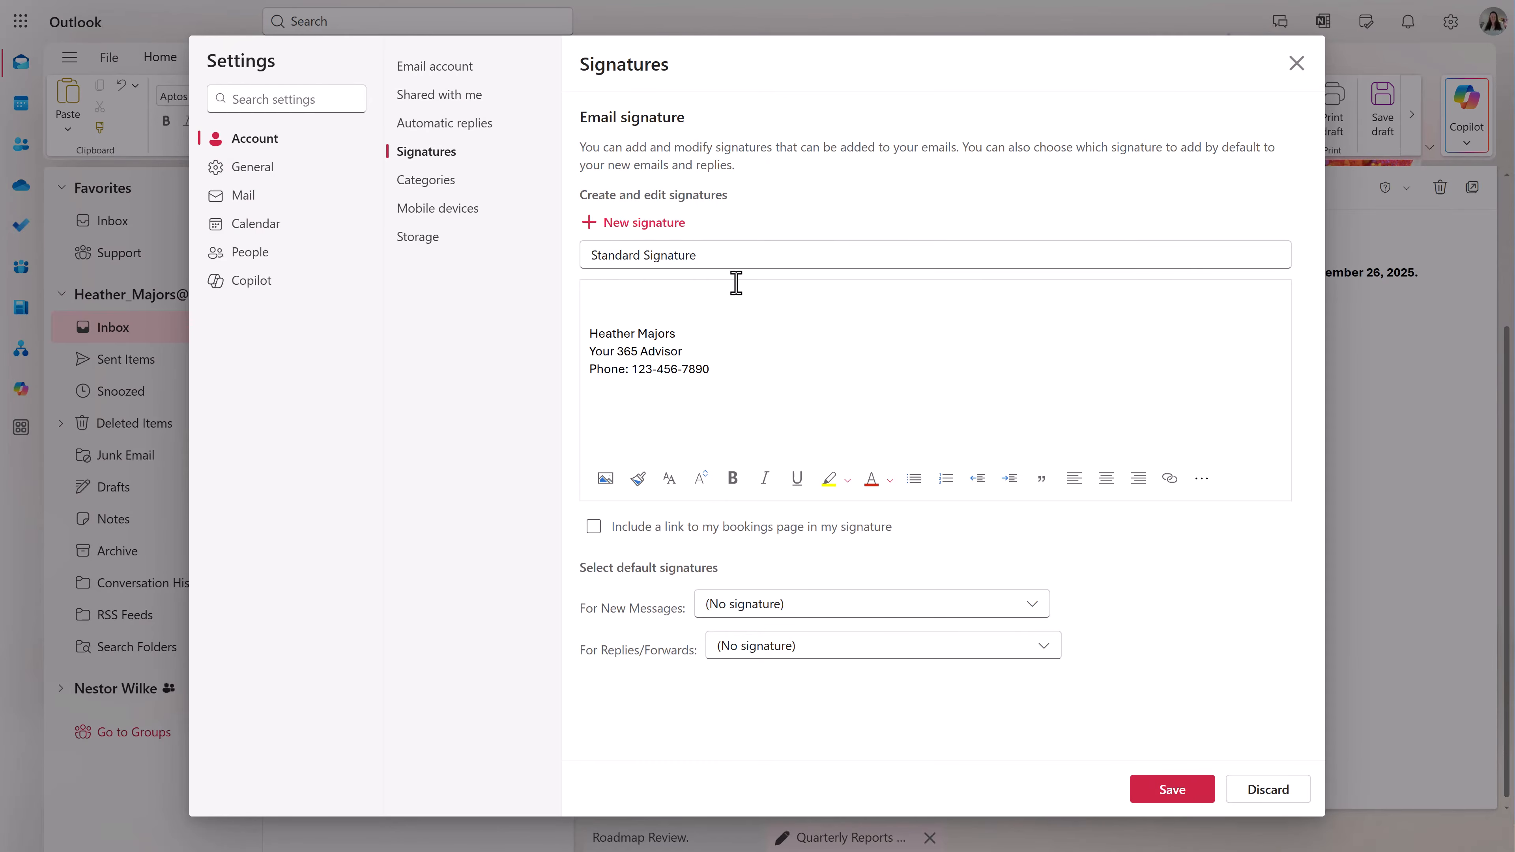
# - Add a 'Join my Skool Community' line linked to the community page, then save the signature
pyautogui.click(730, 376)
pyautogui.press('Return')
pyautogui.write('Join my Skool Community')
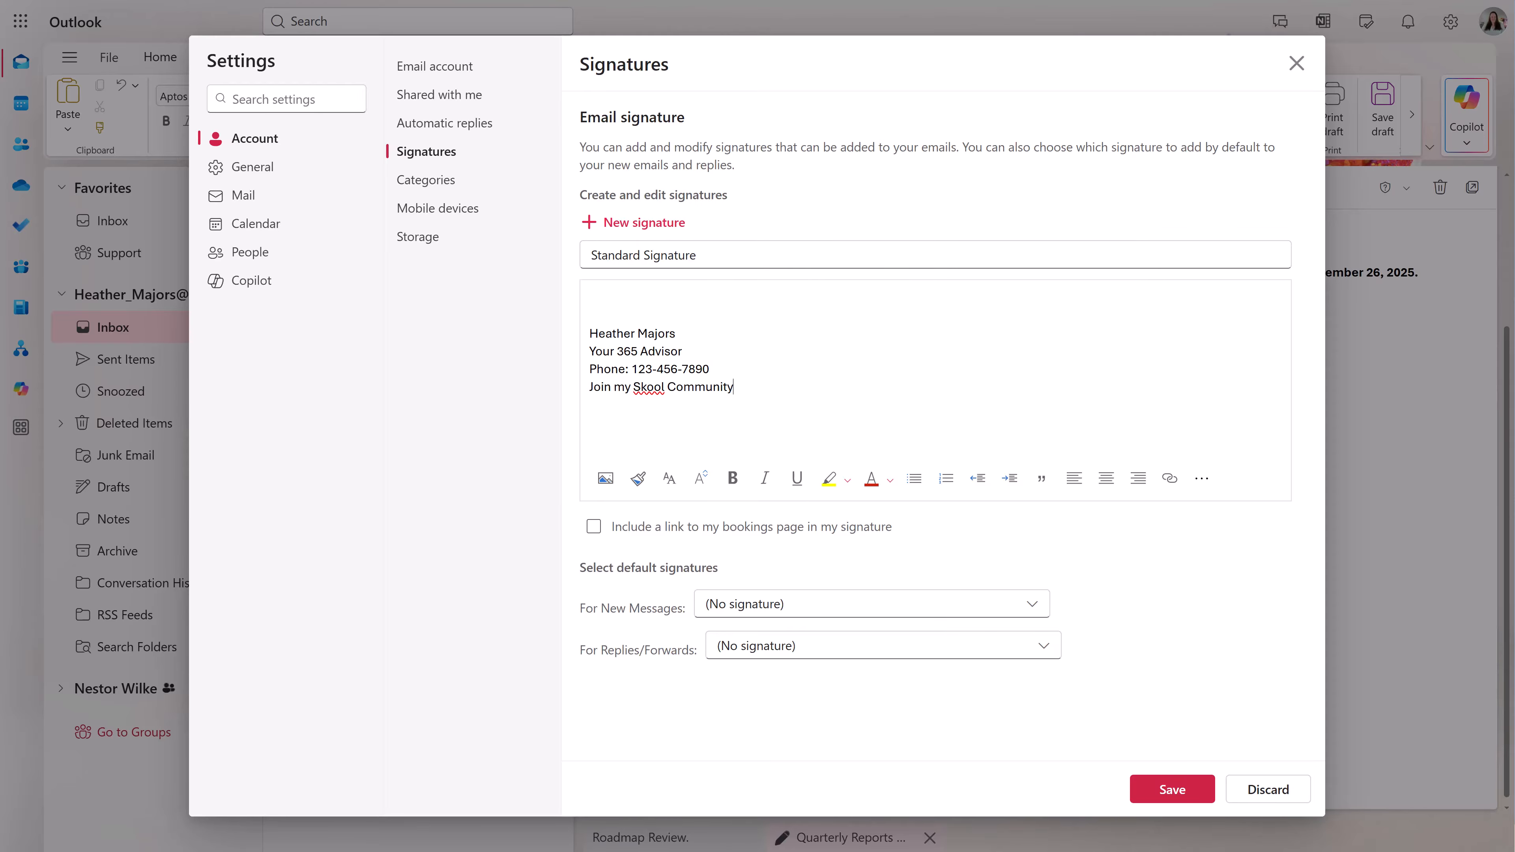
pyautogui.moveTo(589, 387); pyautogui.dragTo(734, 394)
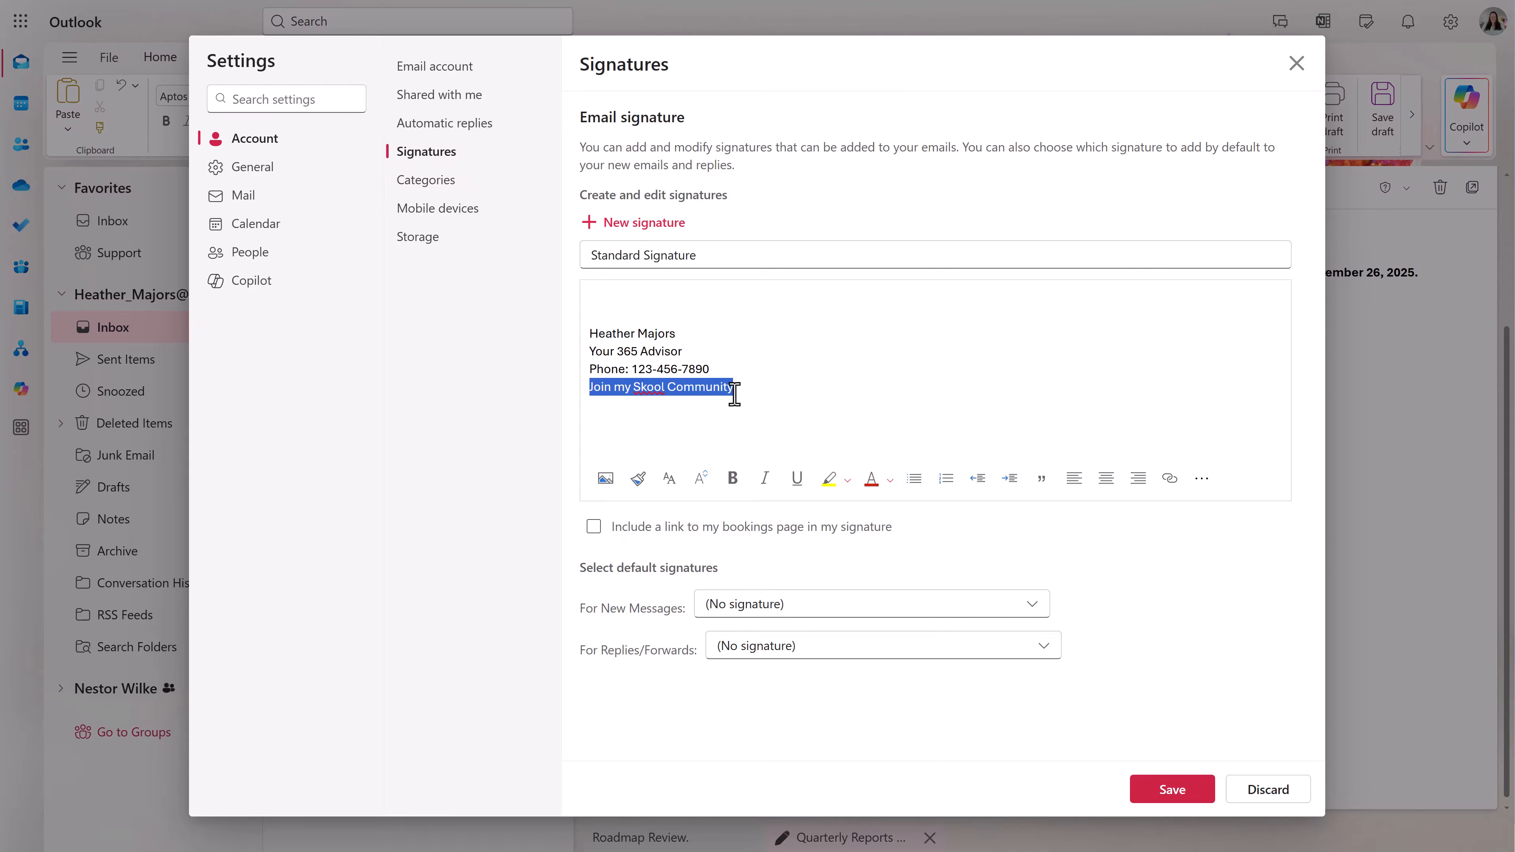
pyautogui.click(1170, 478)
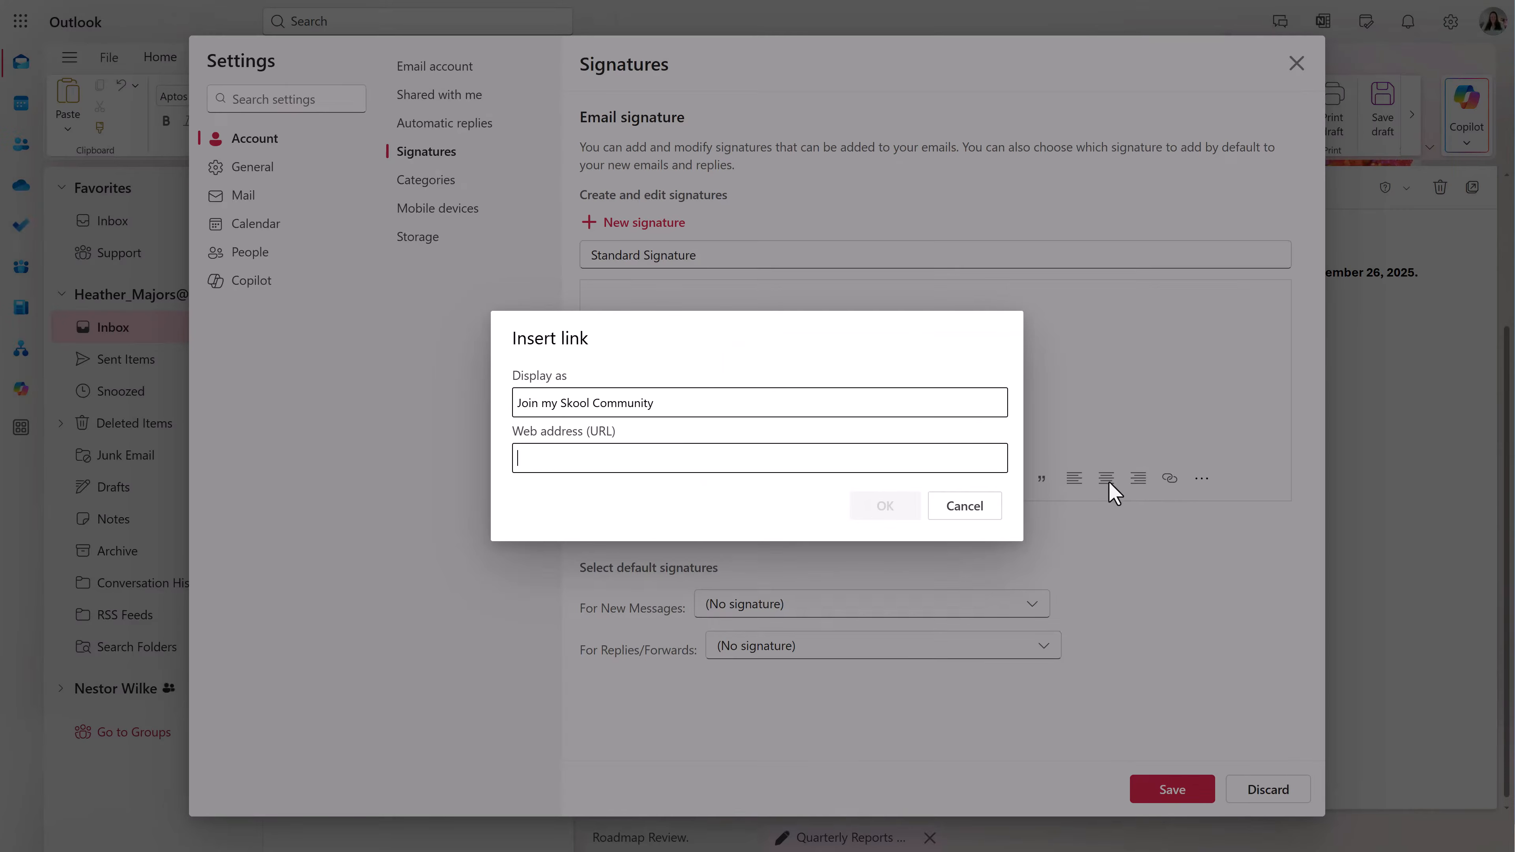
pyautogui.write('https://www.skool.com/your365advisor/about')
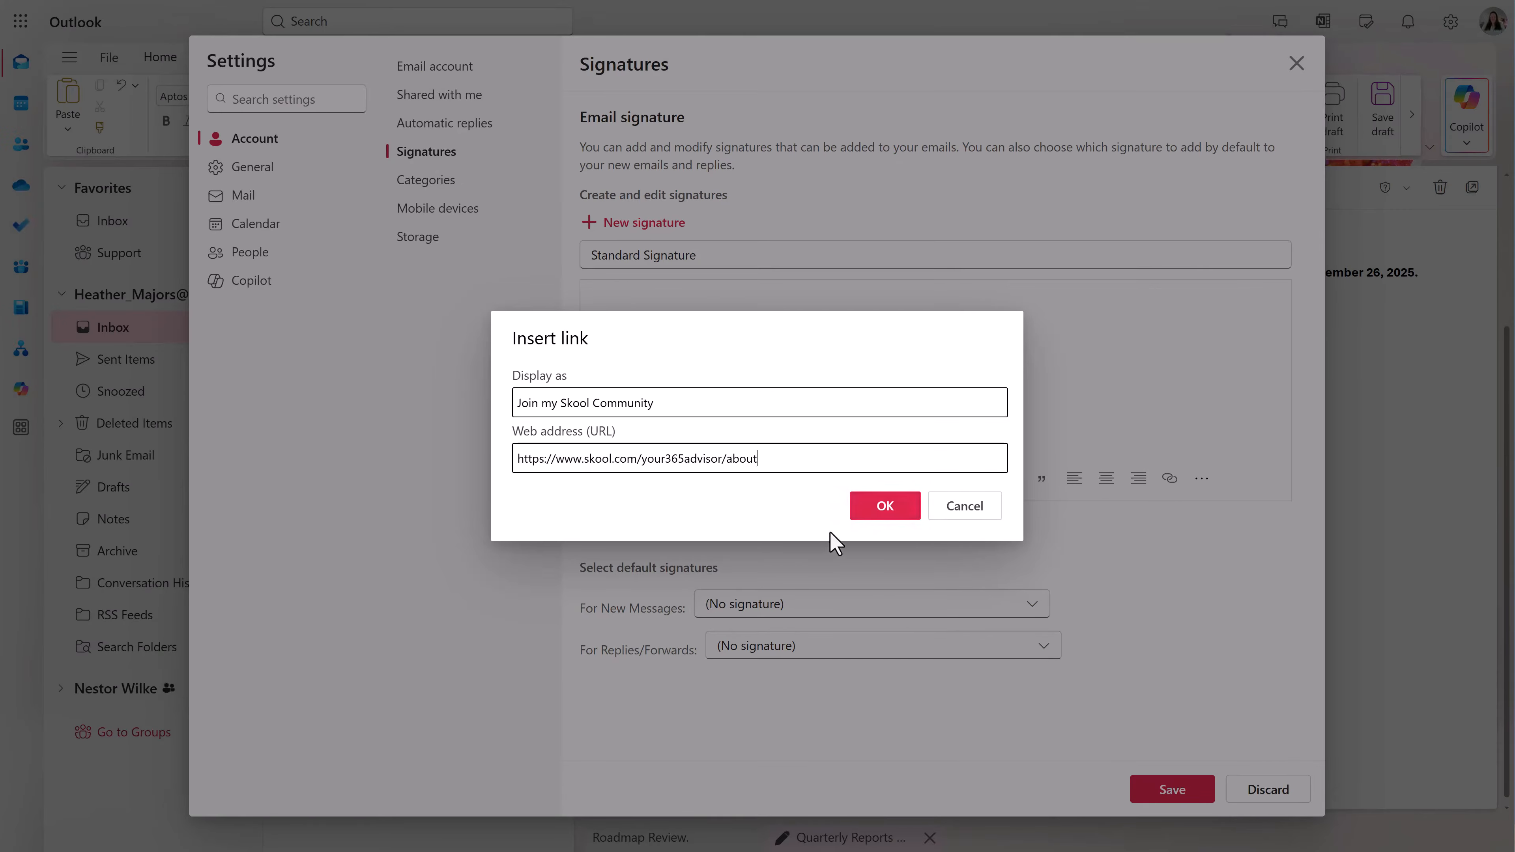
pyautogui.click(885, 507)
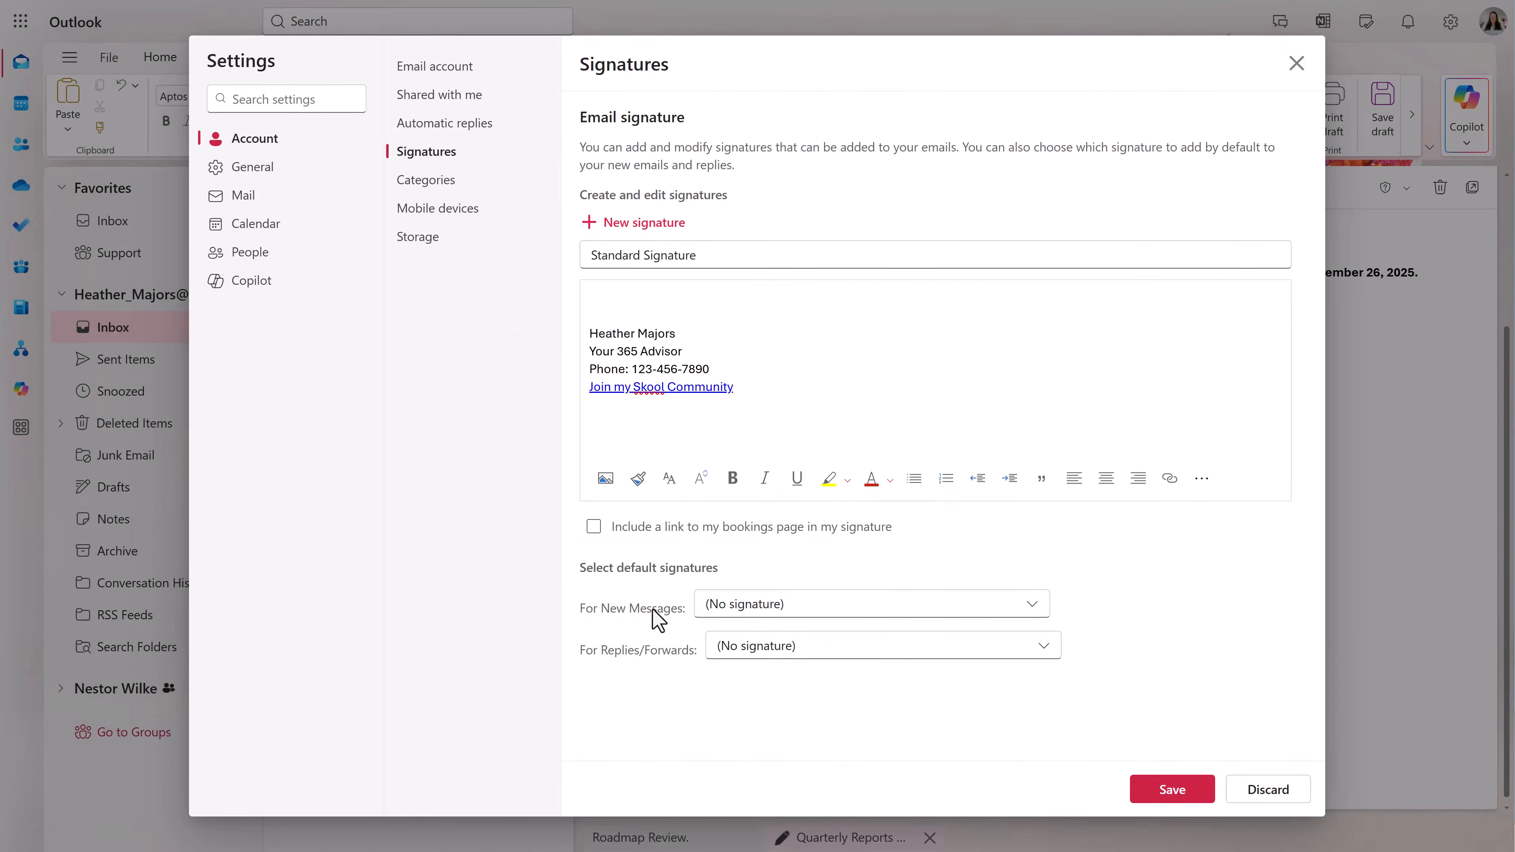
pyautogui.click(1164, 794)
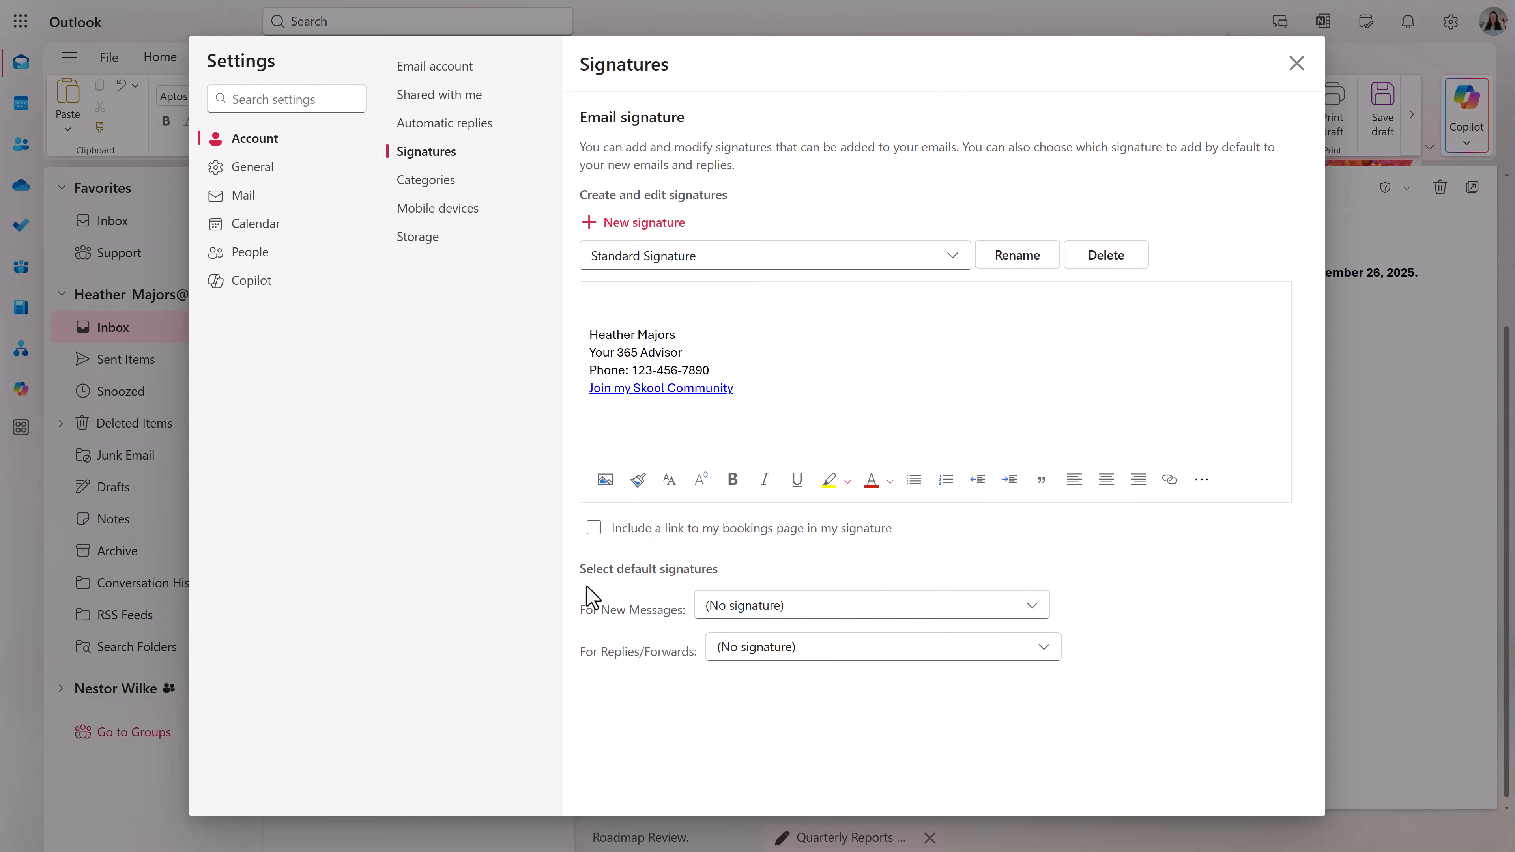
# - Default to Standard Signature for new messages and a new Reply Signature for replies/forwards, then close Settings
pyautogui.click(824, 608)
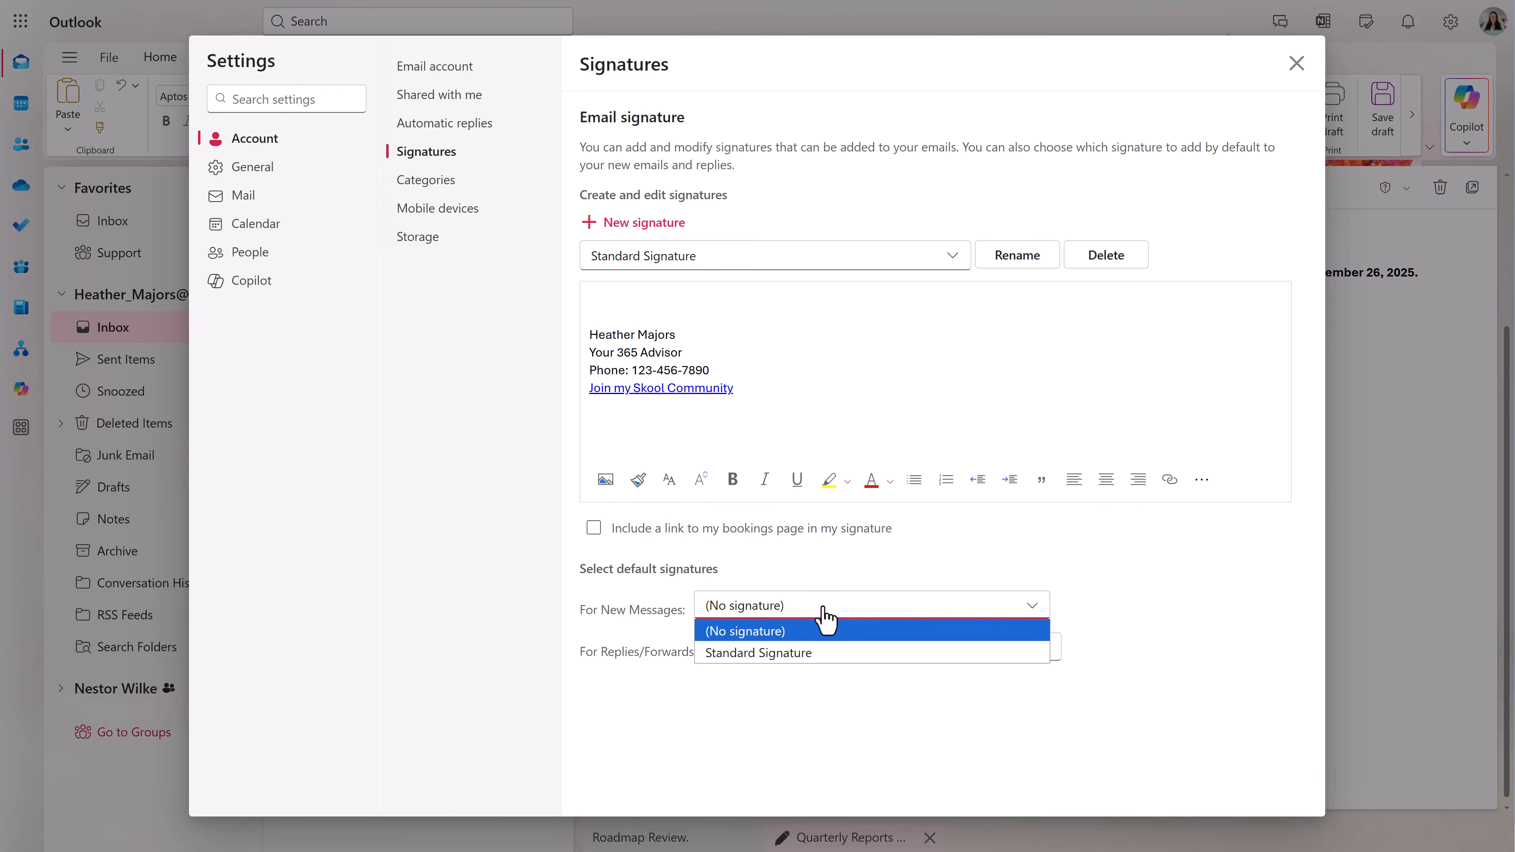
pyautogui.click(801, 656)
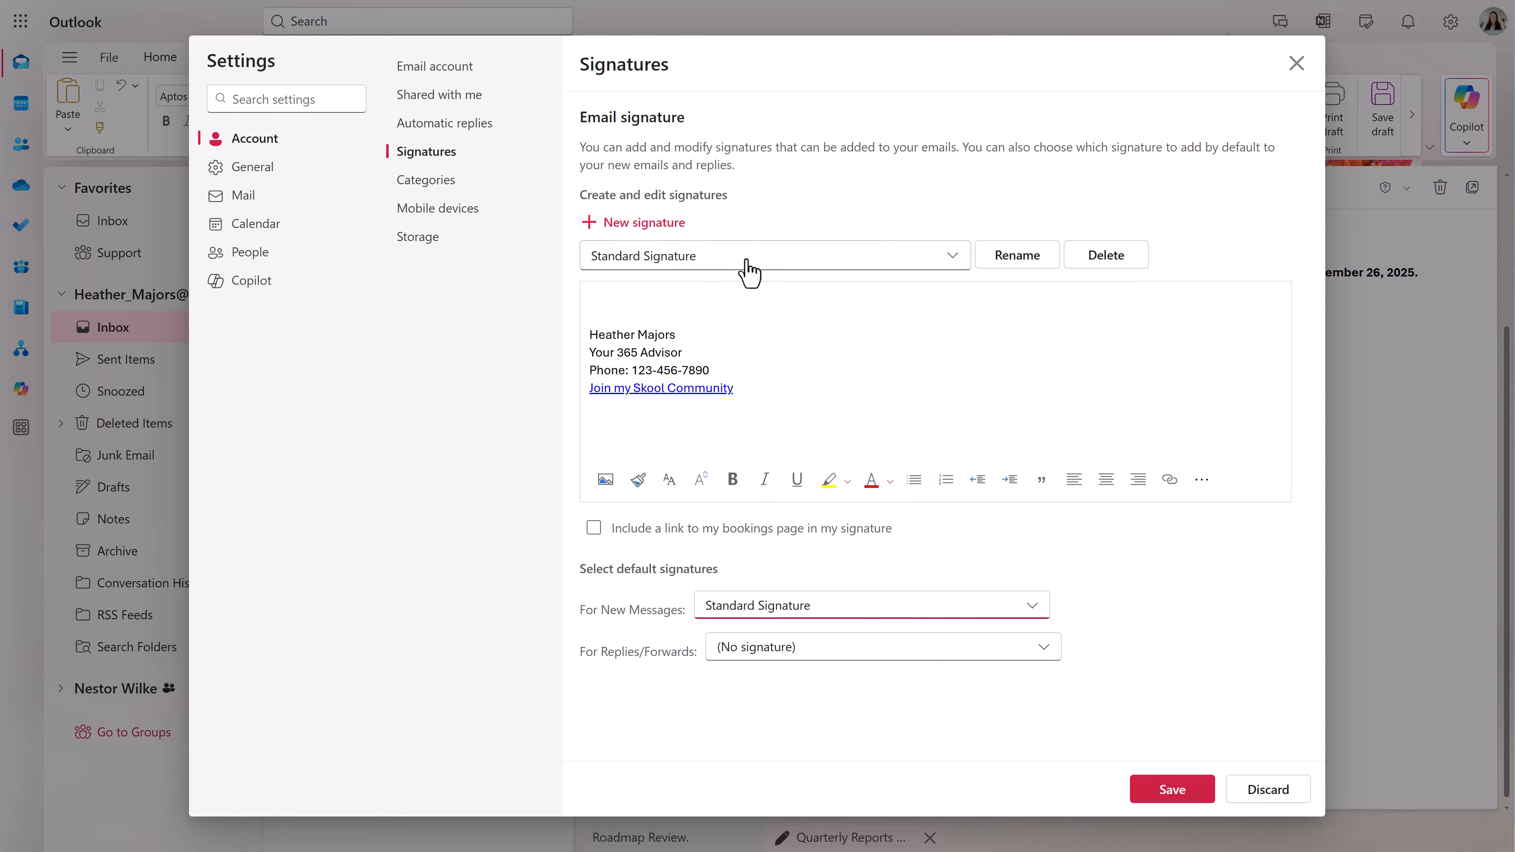
pyautogui.click(657, 229)
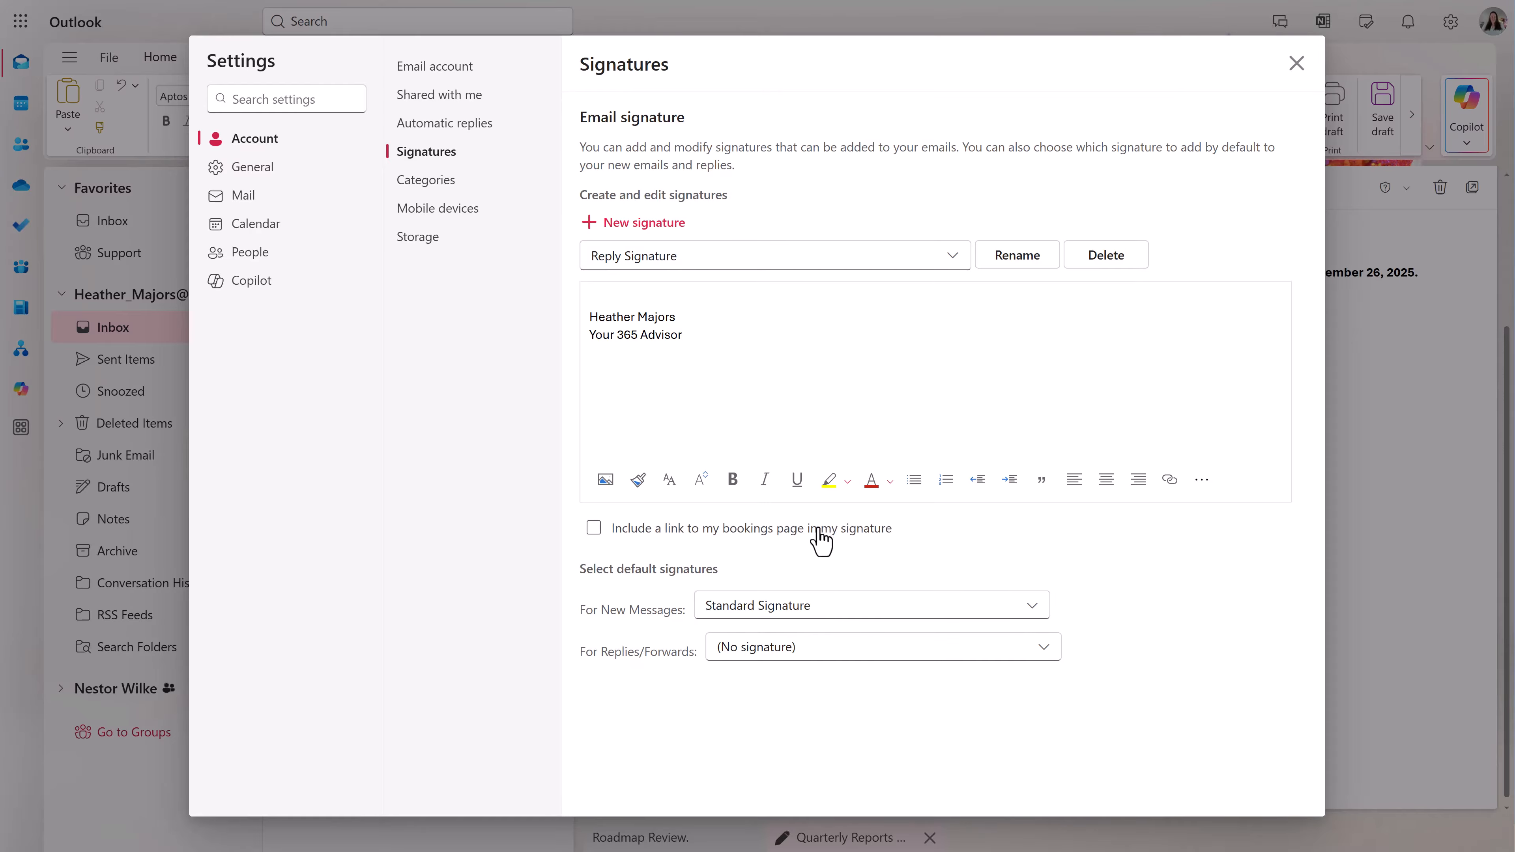
pyautogui.click(835, 652)
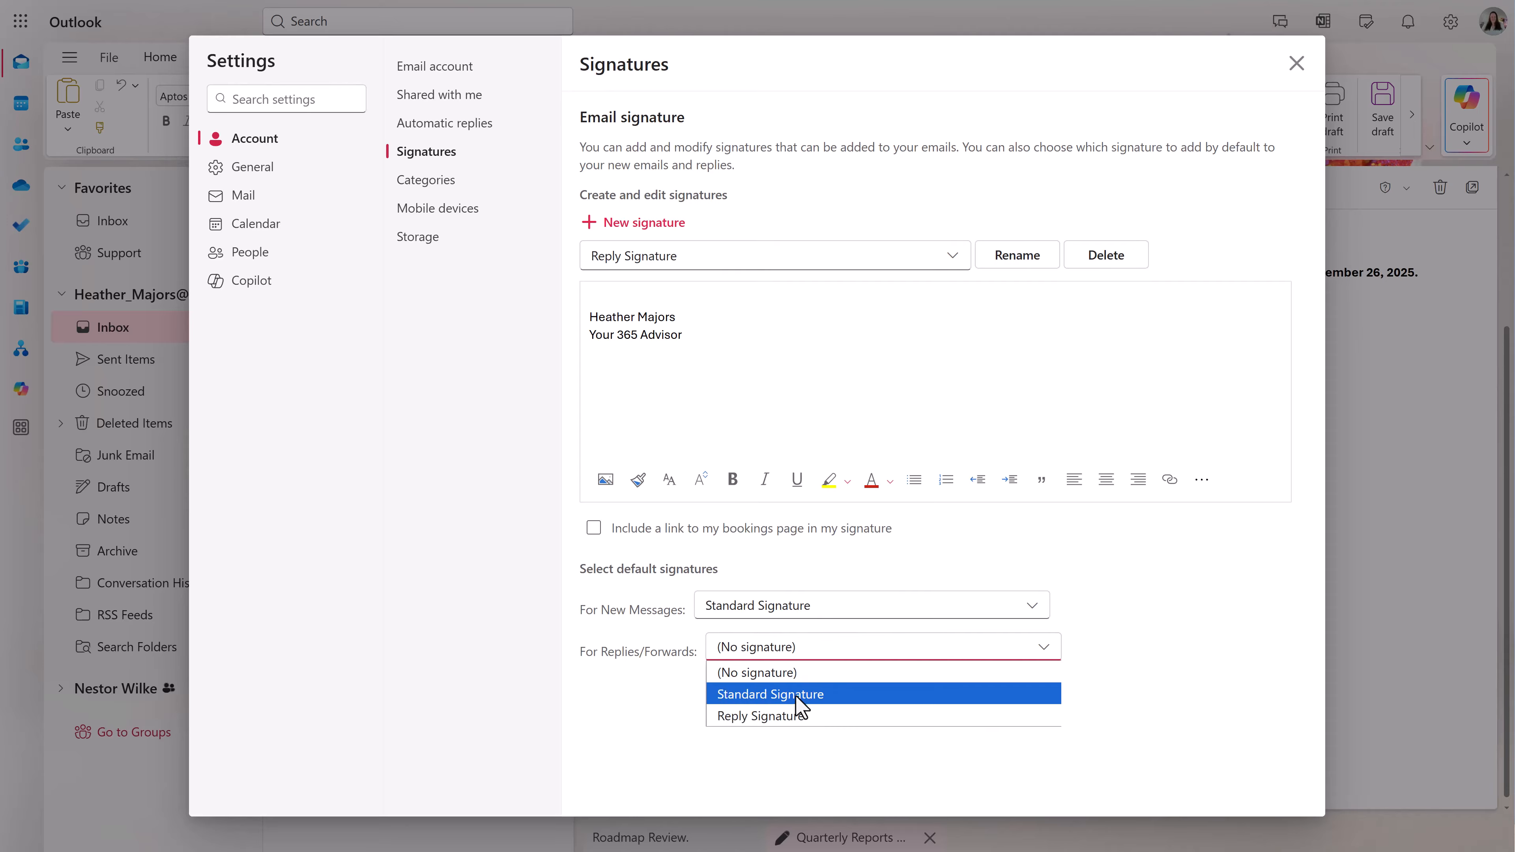
pyautogui.click(793, 716)
pyautogui.click(1295, 66)
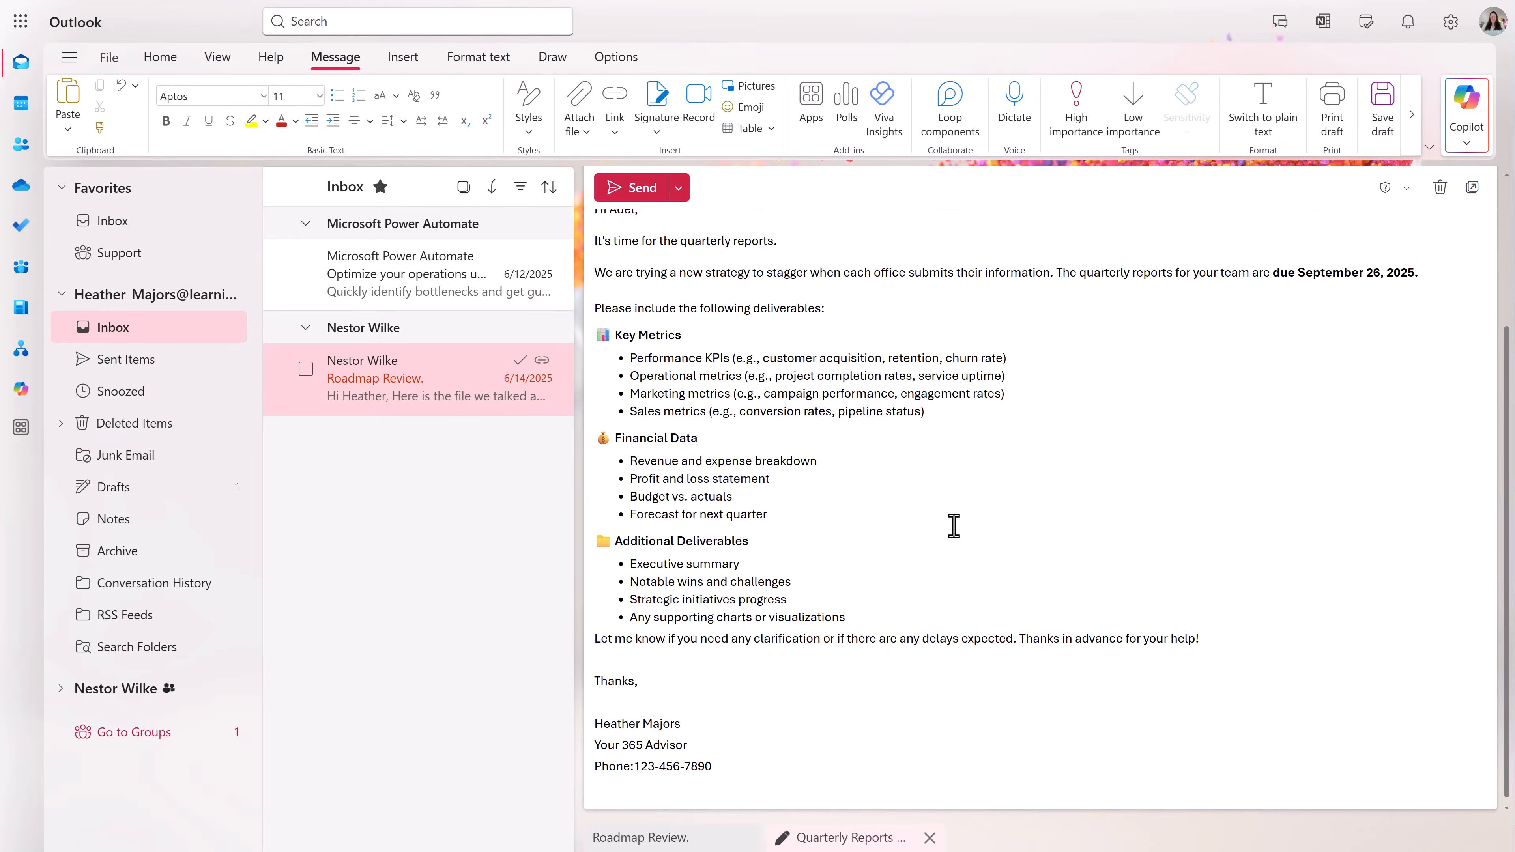
# - Insert the Standard Signature below 'Thanks,' and send the quarterly reports email
pyautogui.click(656, 120)
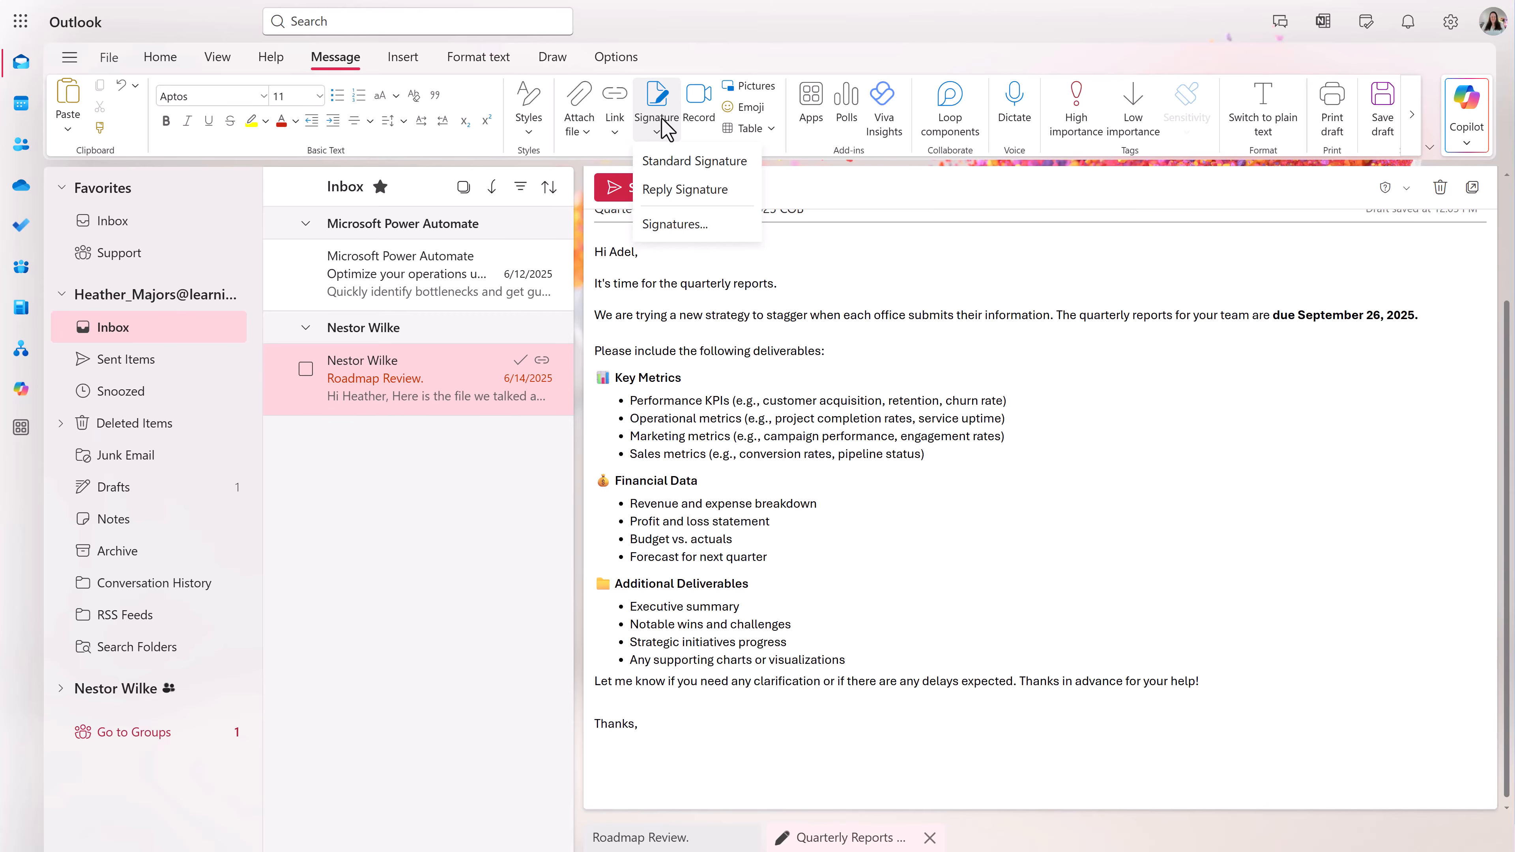
pyautogui.click(682, 169)
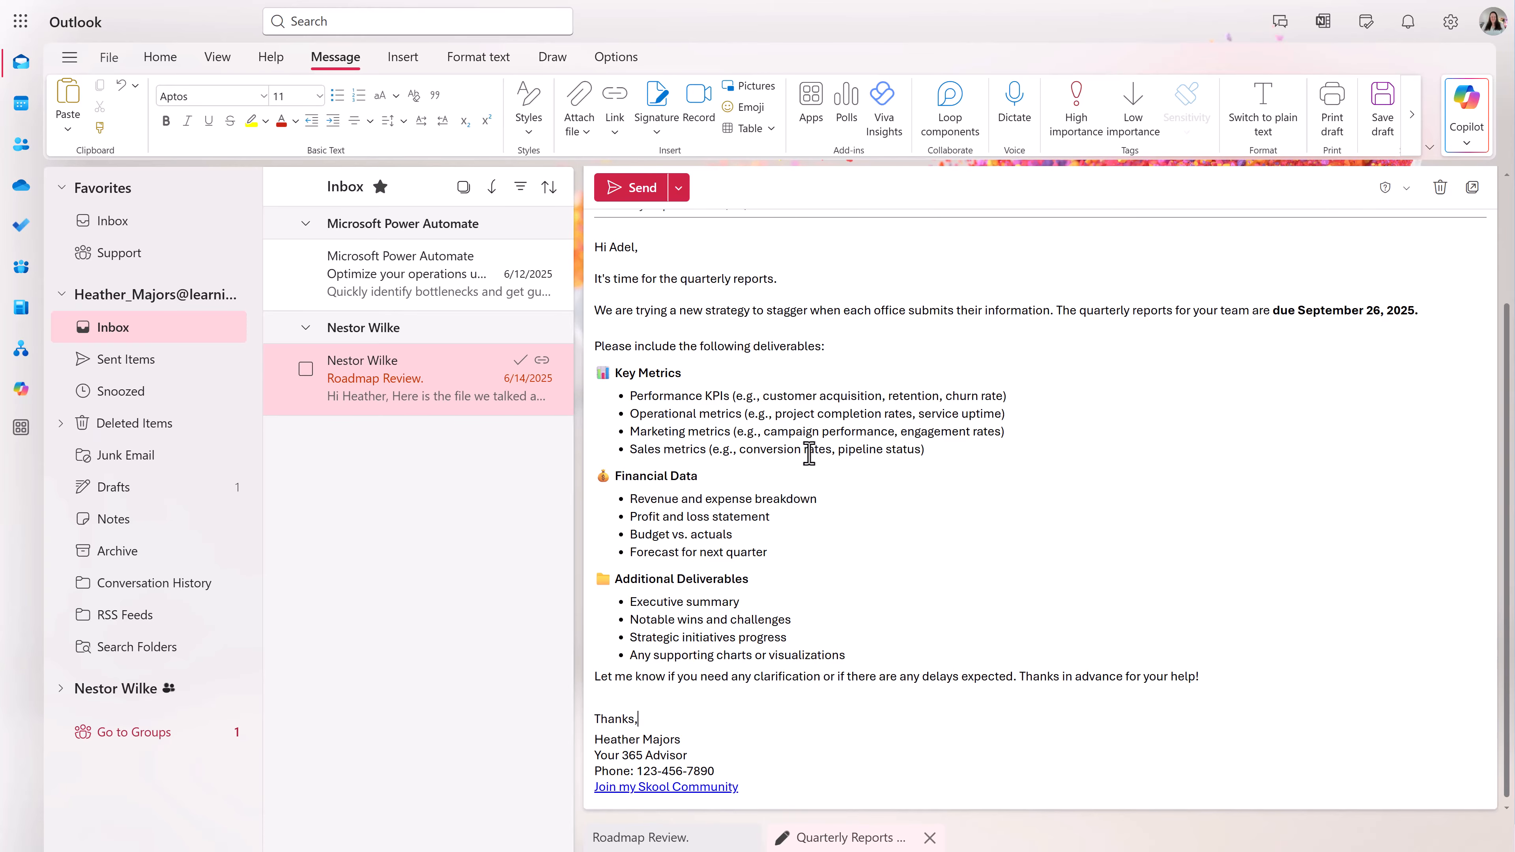
pyautogui.click(618, 188)
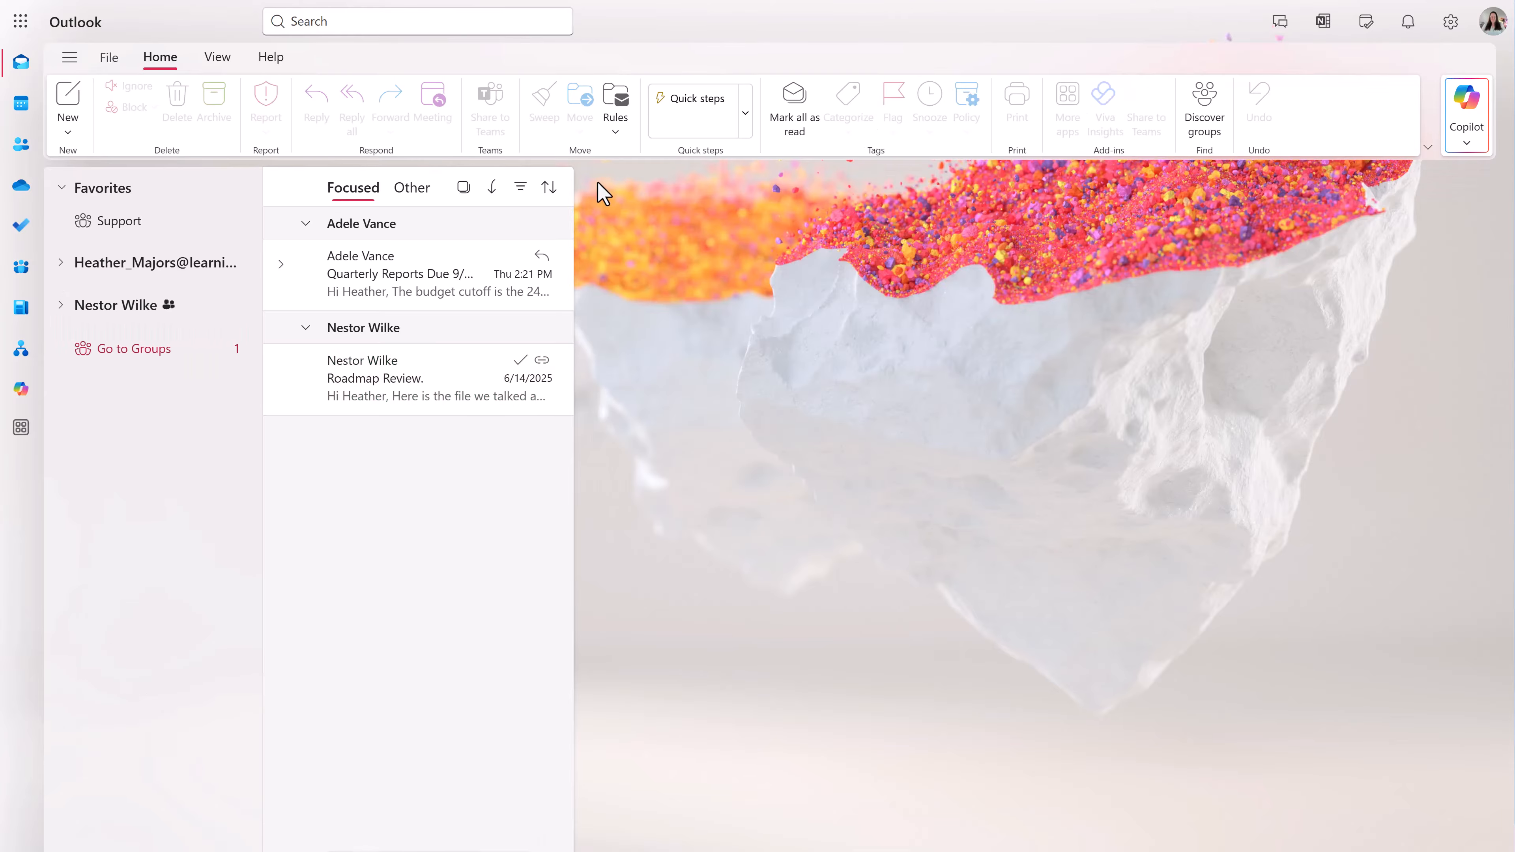
# - Start a new email to the suggested recipient, subject 'Metrics Template', and drag an Excel workbook over it
pyautogui.hotkey('ctrl', 'n')
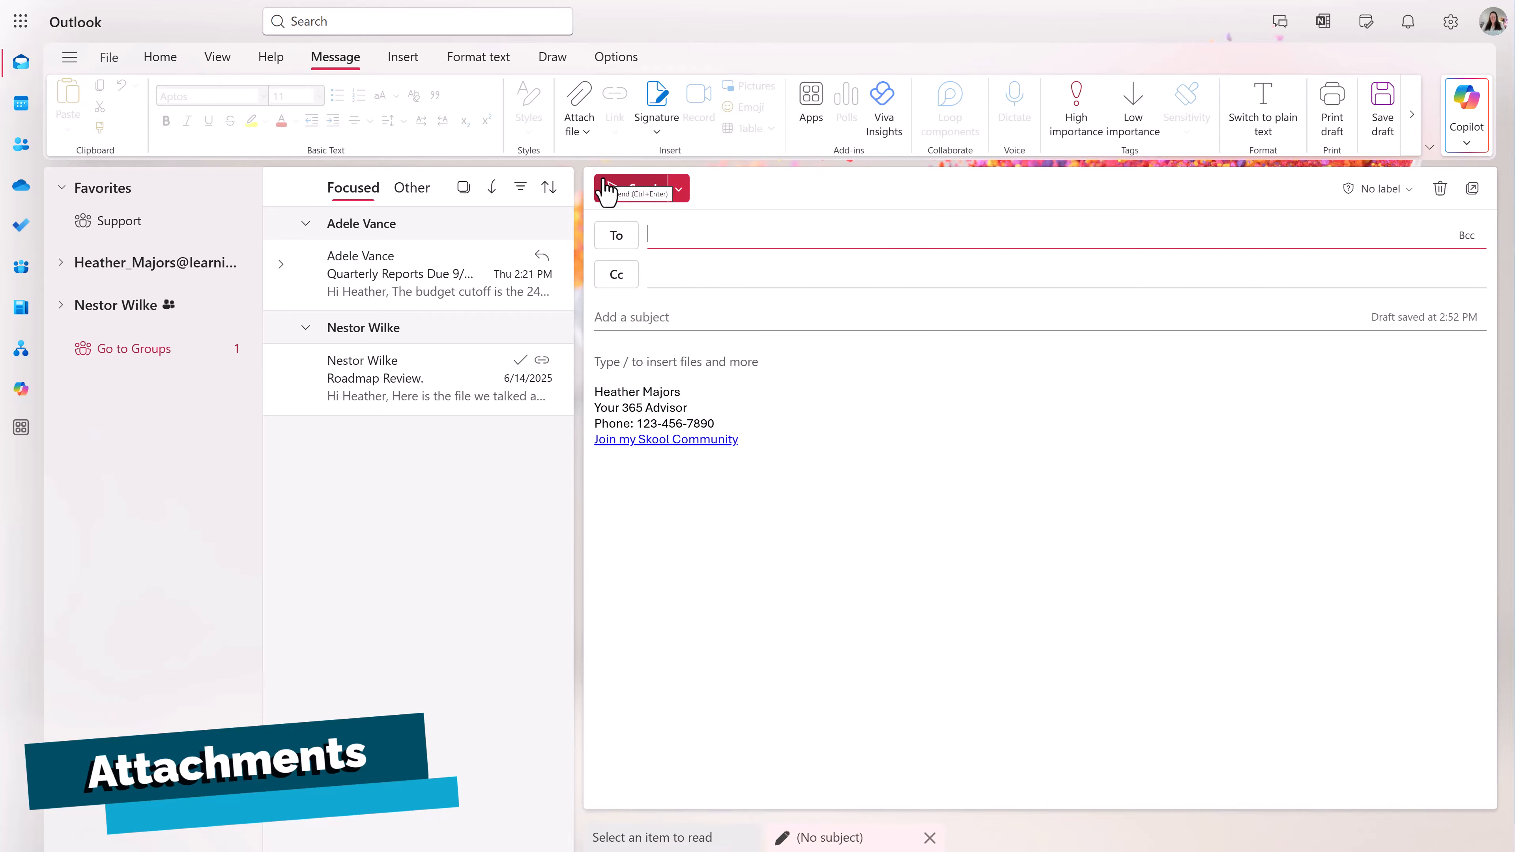
pyautogui.click(662, 237)
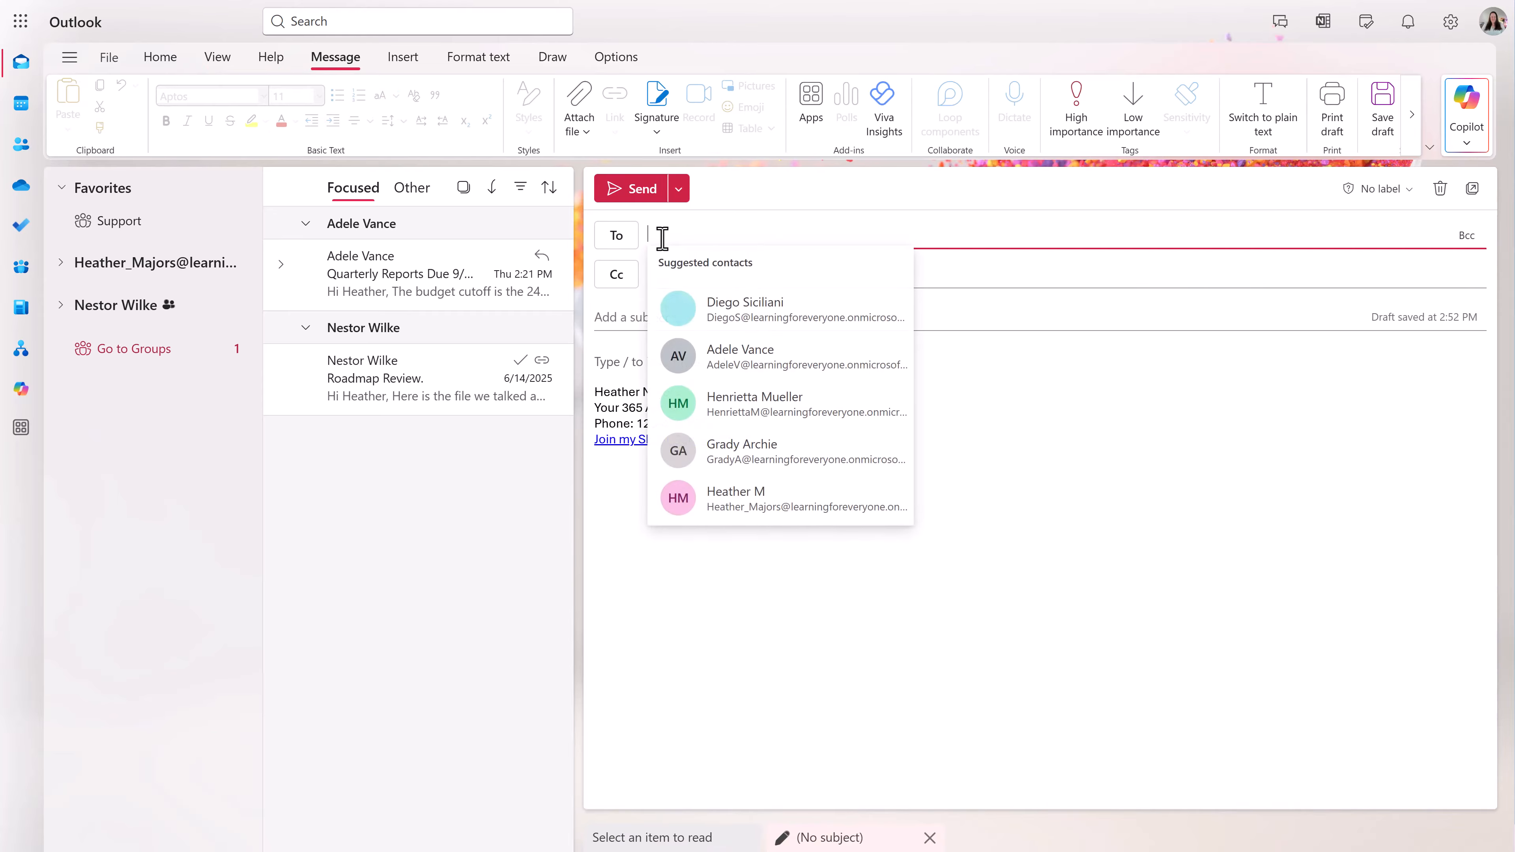
pyautogui.click(716, 353)
pyautogui.click(684, 317)
pyautogui.write('Metrics Template')
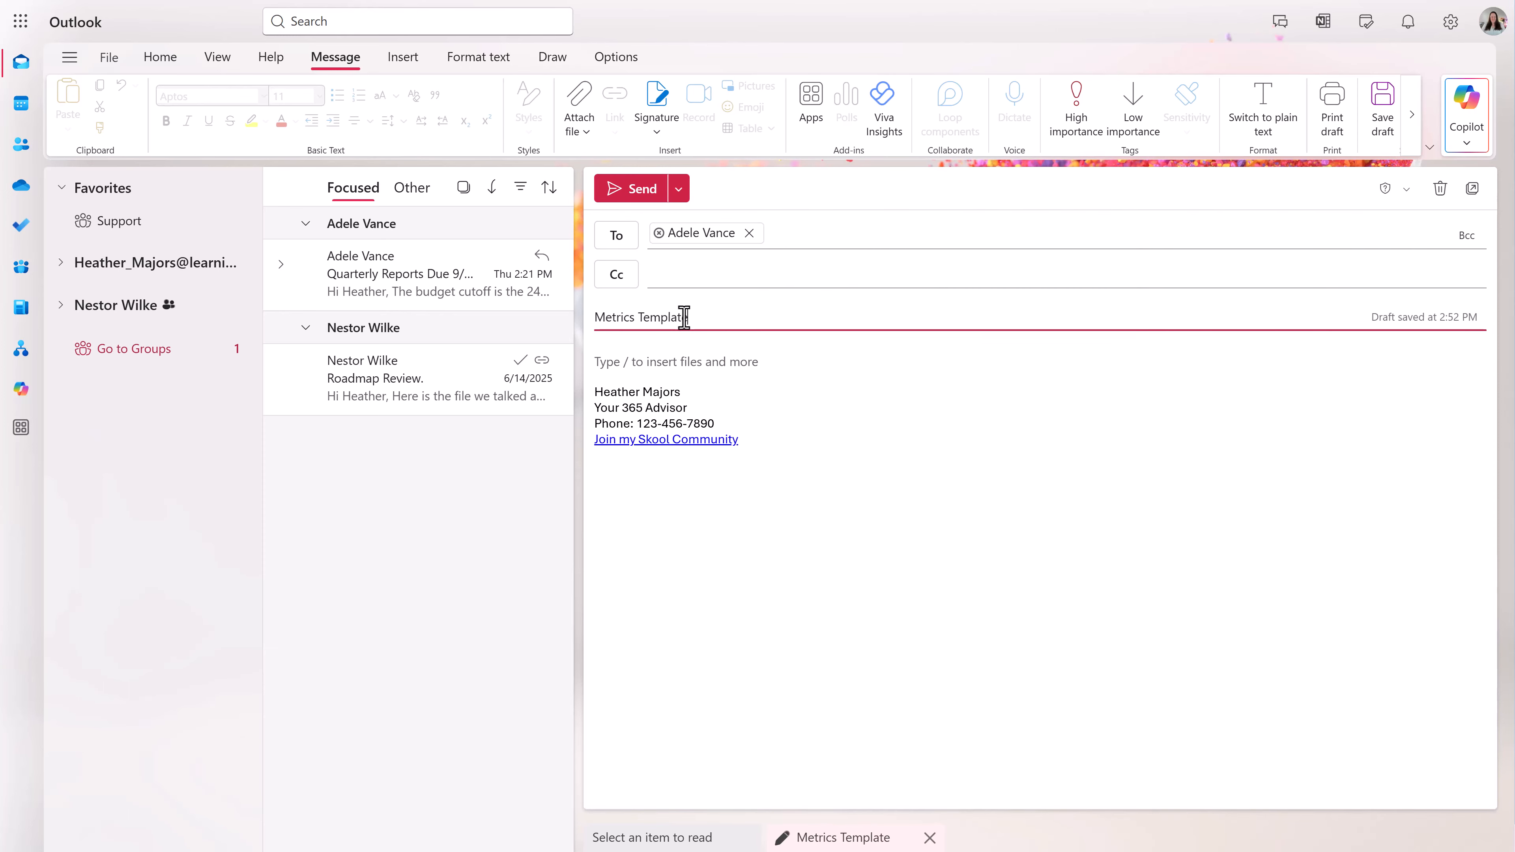
pyautogui.moveTo(1509, 443); pyautogui.dragTo(1114, 456)
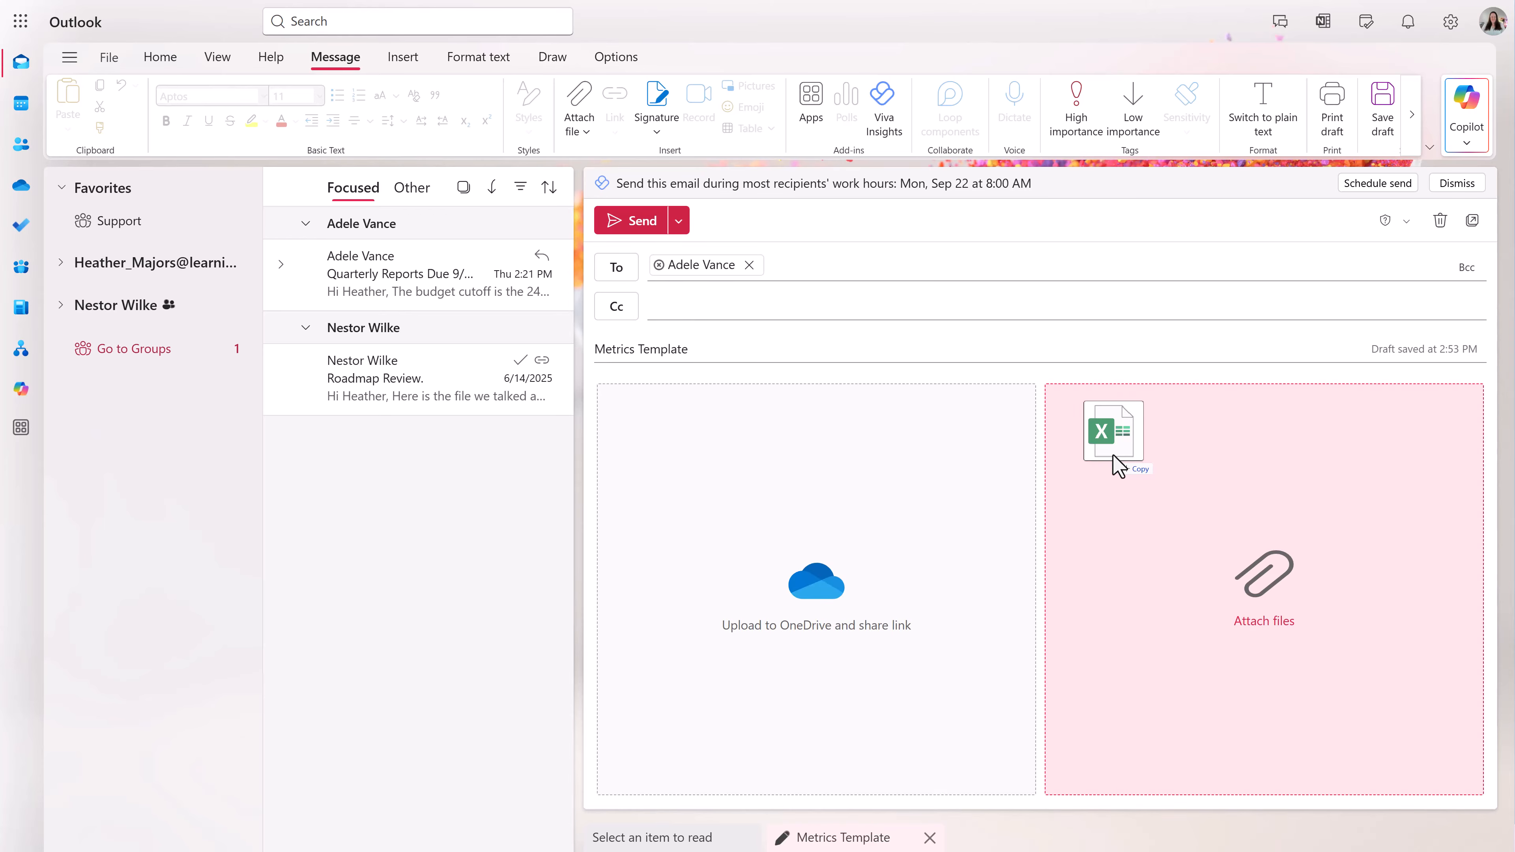
# - Attach Quarterly Metrics Template.xlsx, remove it, then reattach it from the Sample Files folder
pyautogui.moveTo(1115, 456); pyautogui.dragTo(993, 461)
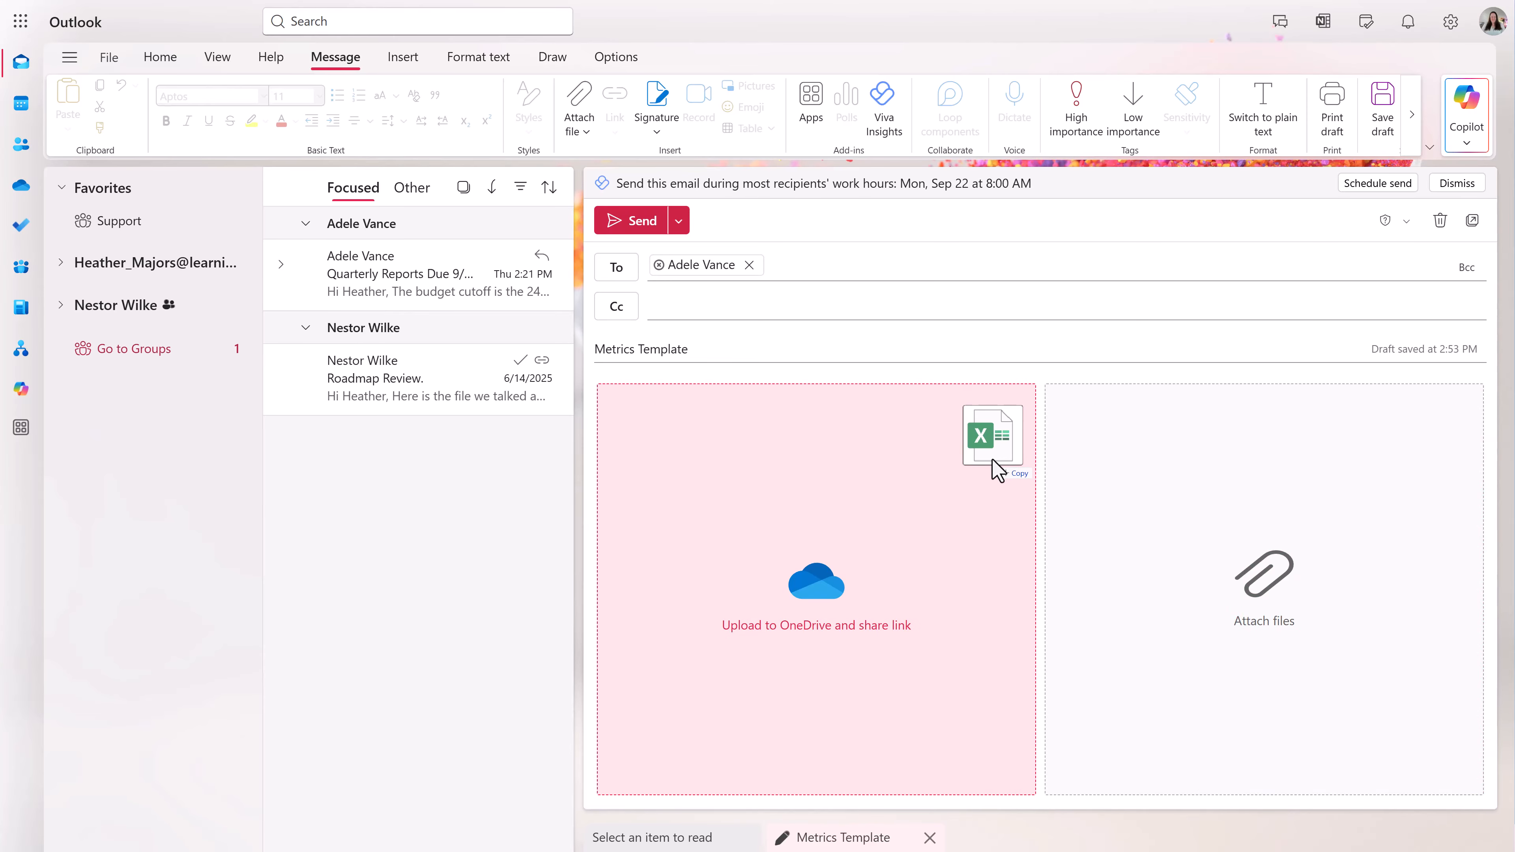
pyautogui.moveTo(992, 460); pyautogui.dragTo(1106, 494)
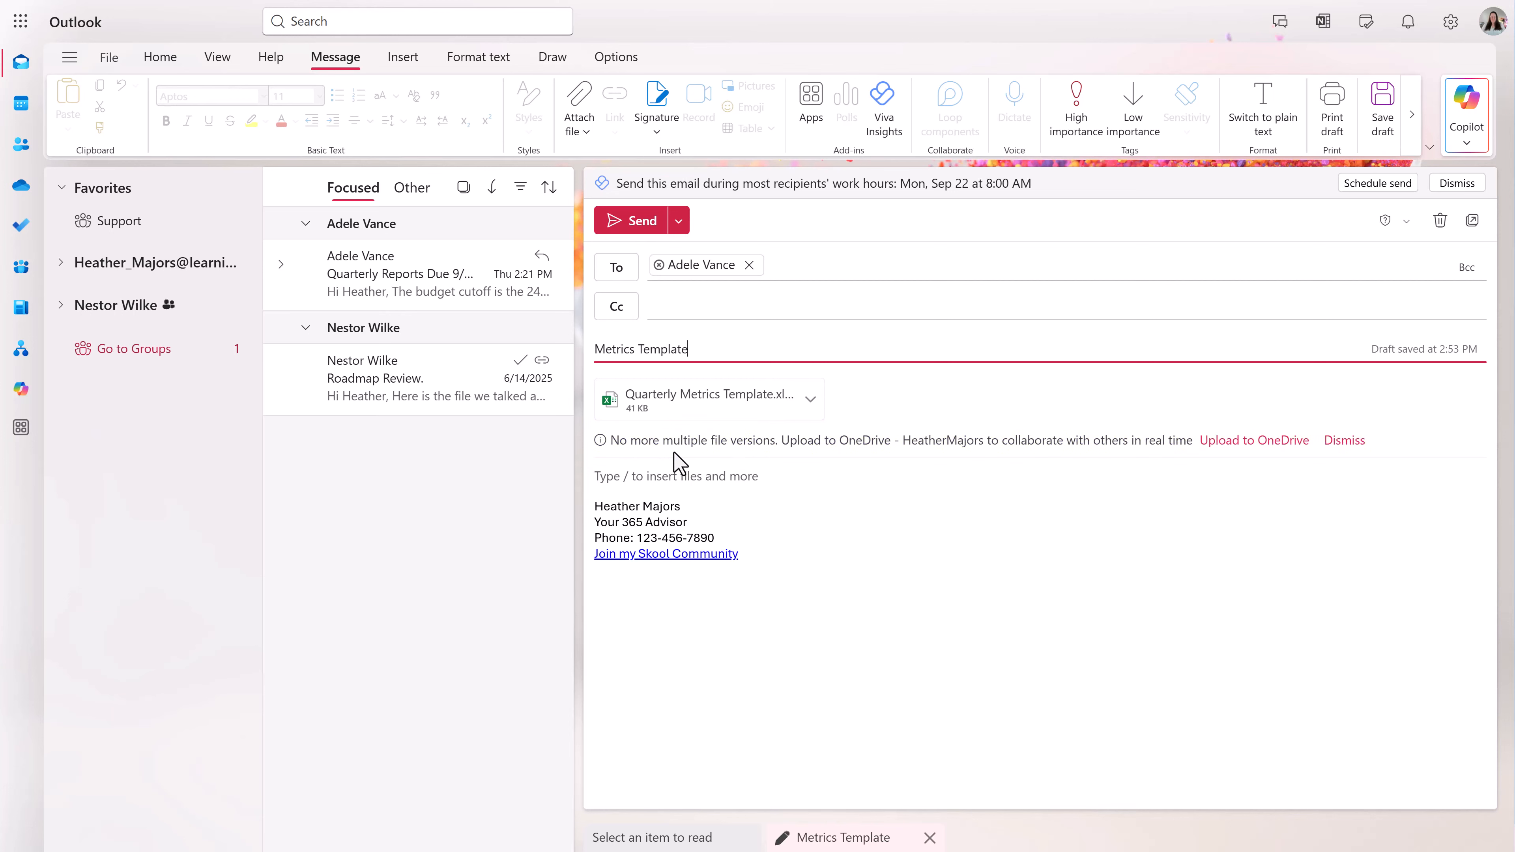
pyautogui.click(811, 399)
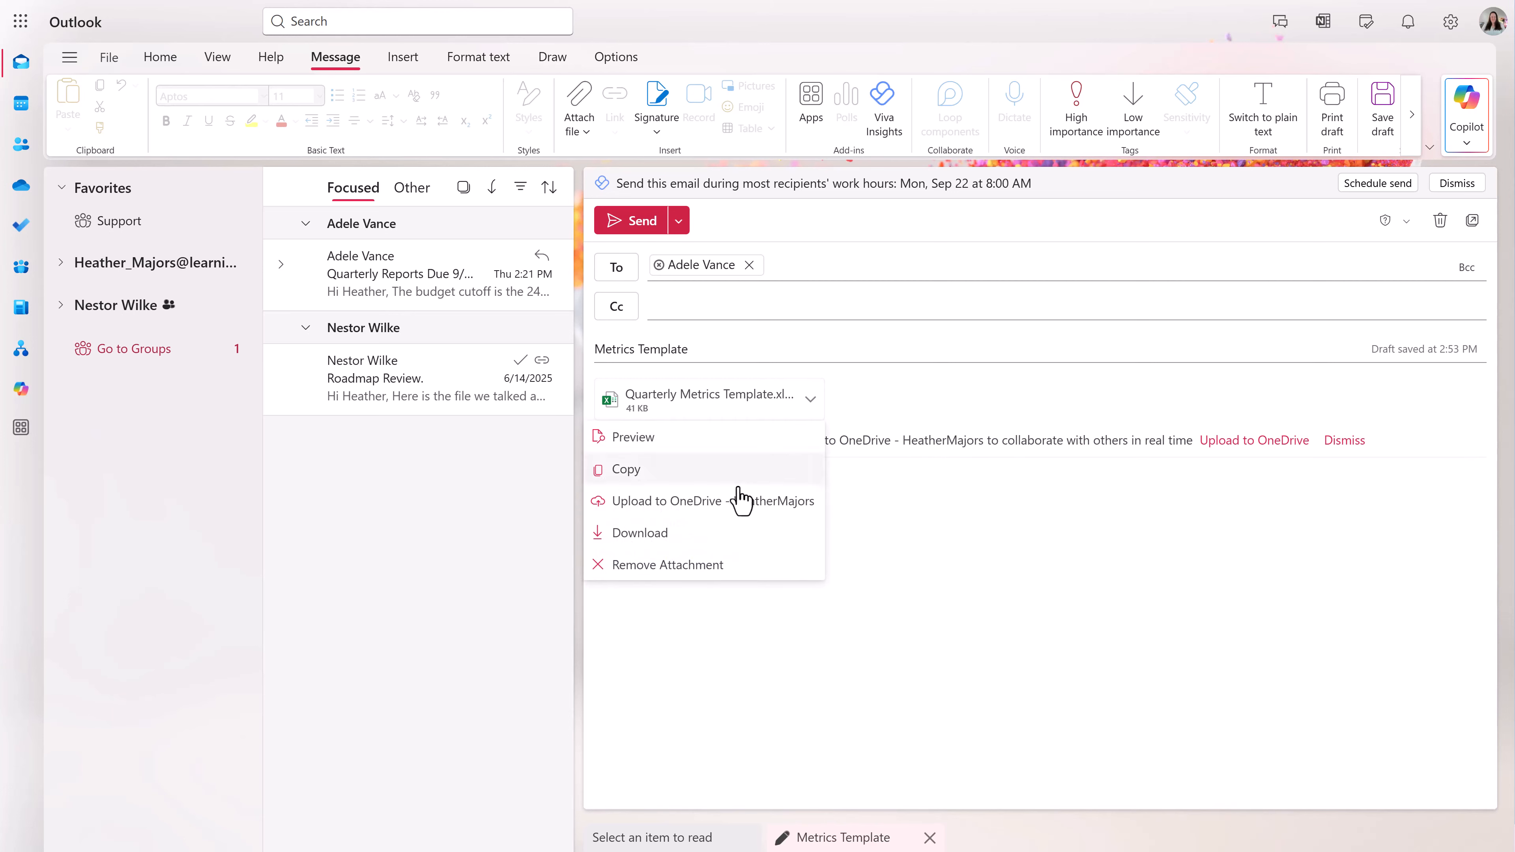
pyautogui.click(699, 570)
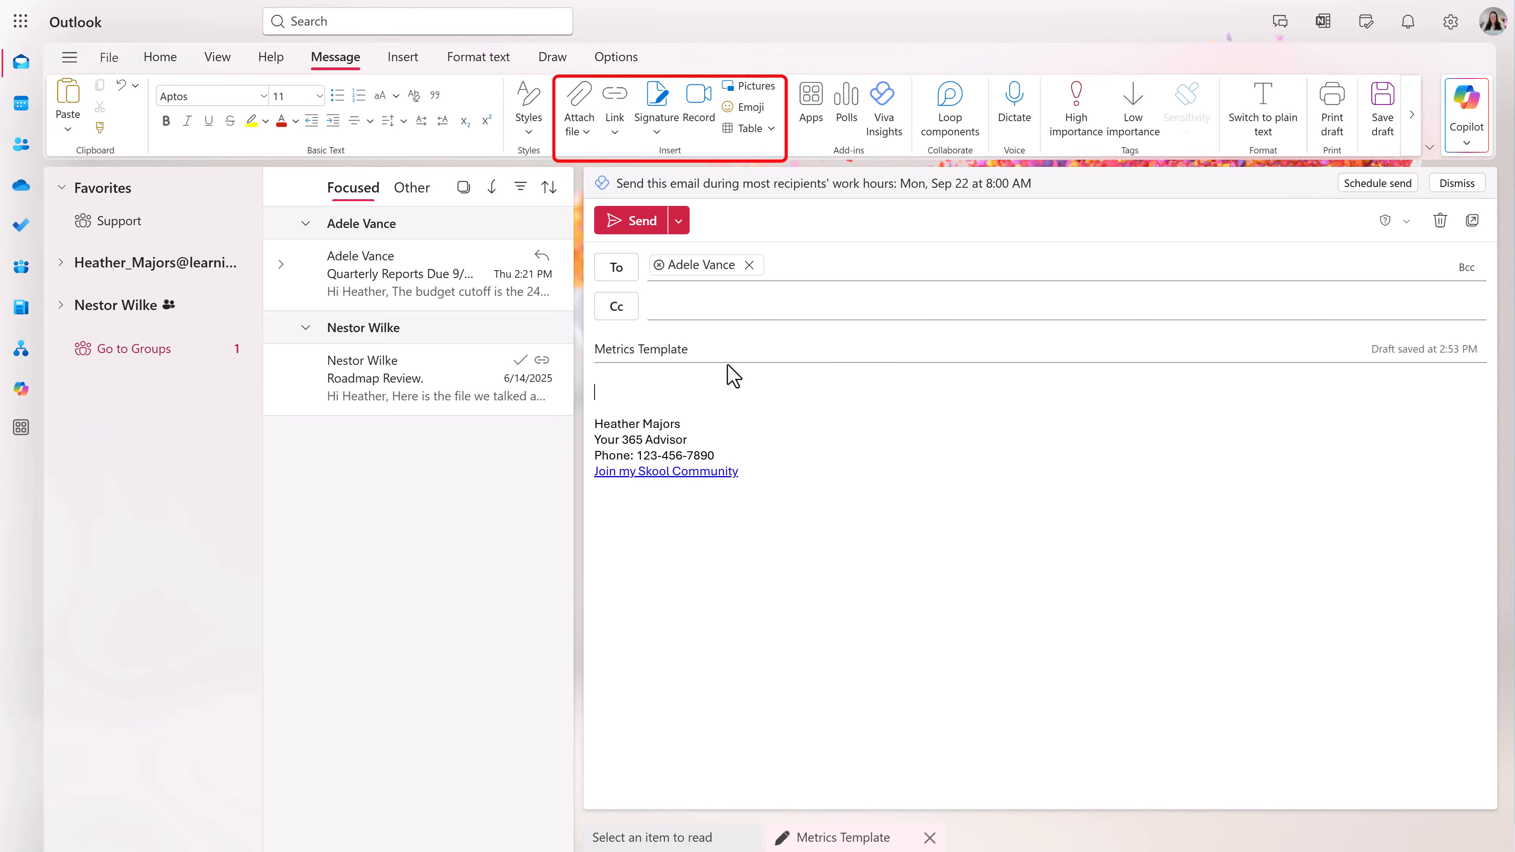
pyautogui.click(577, 116)
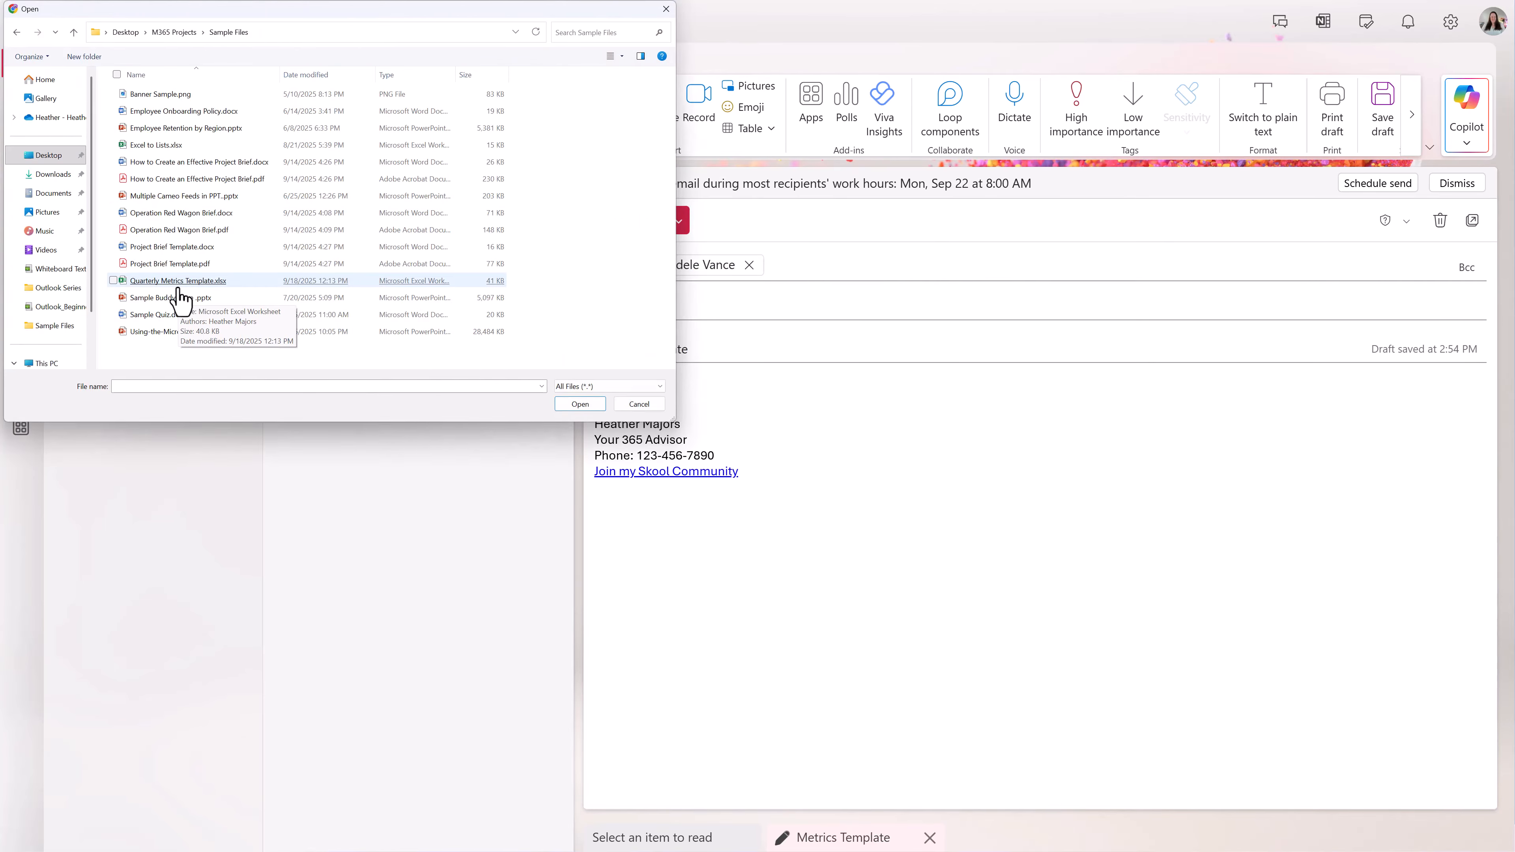
pyautogui.doubleClick(179, 284)
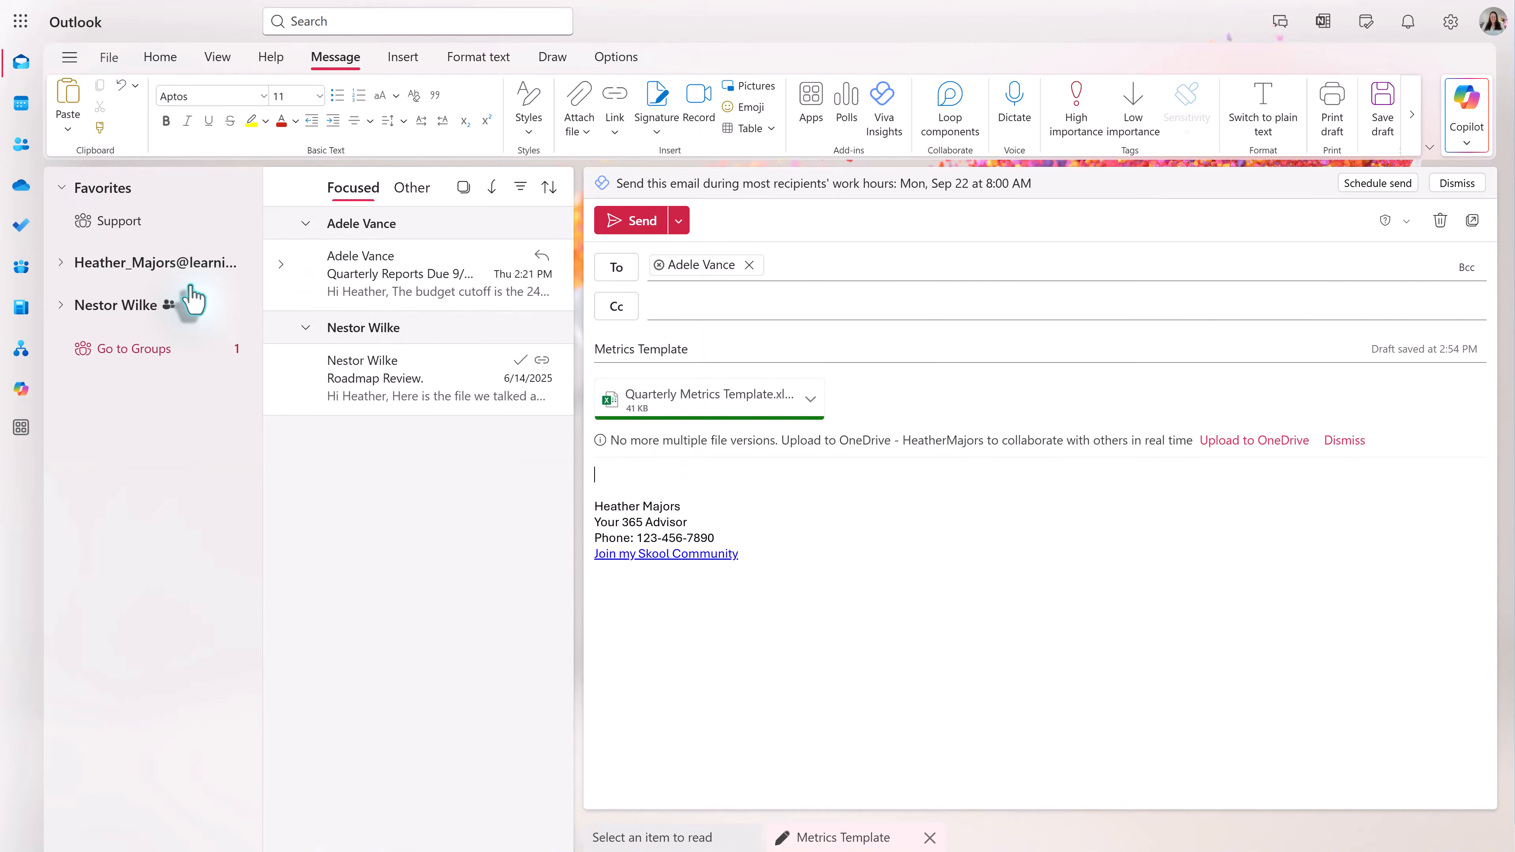
# - Browse the OneDrive Files list in the attach picker, close it without attaching, and reopen the Attach file choices
pyautogui.click(584, 133)
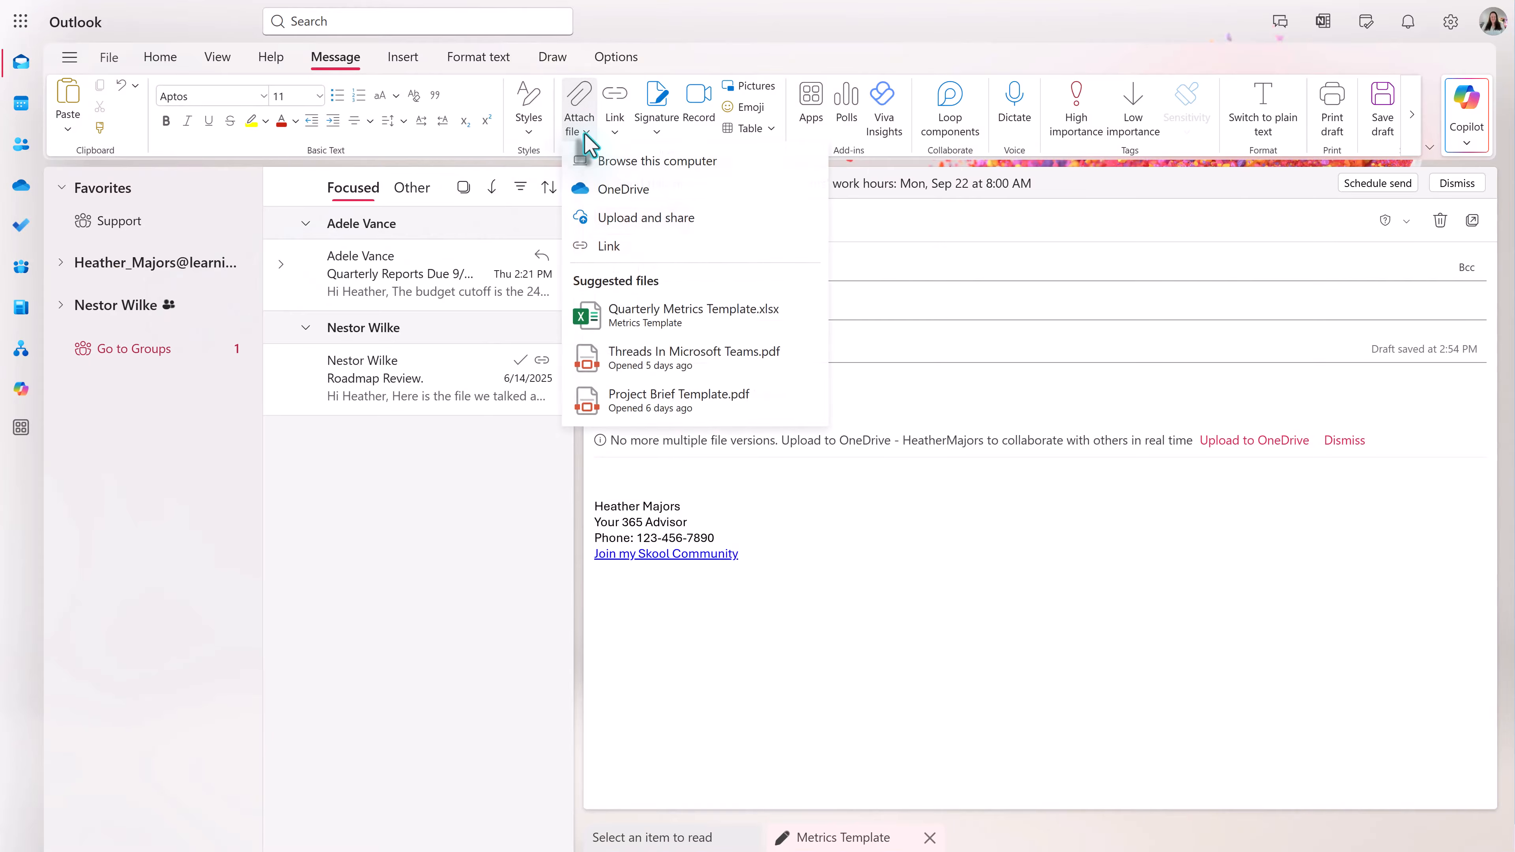
pyautogui.click(627, 190)
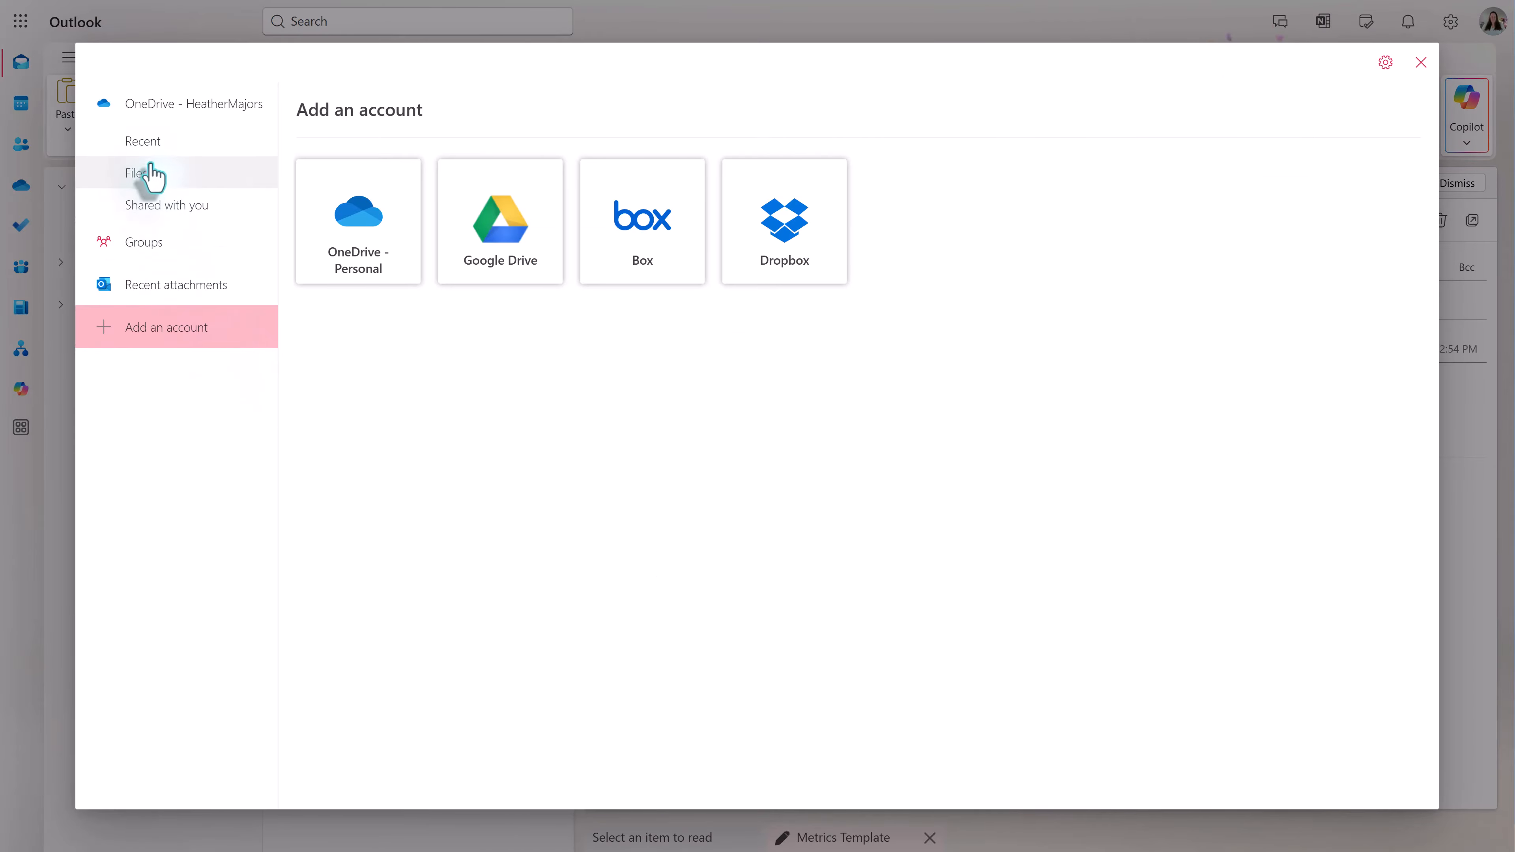
pyautogui.click(145, 190)
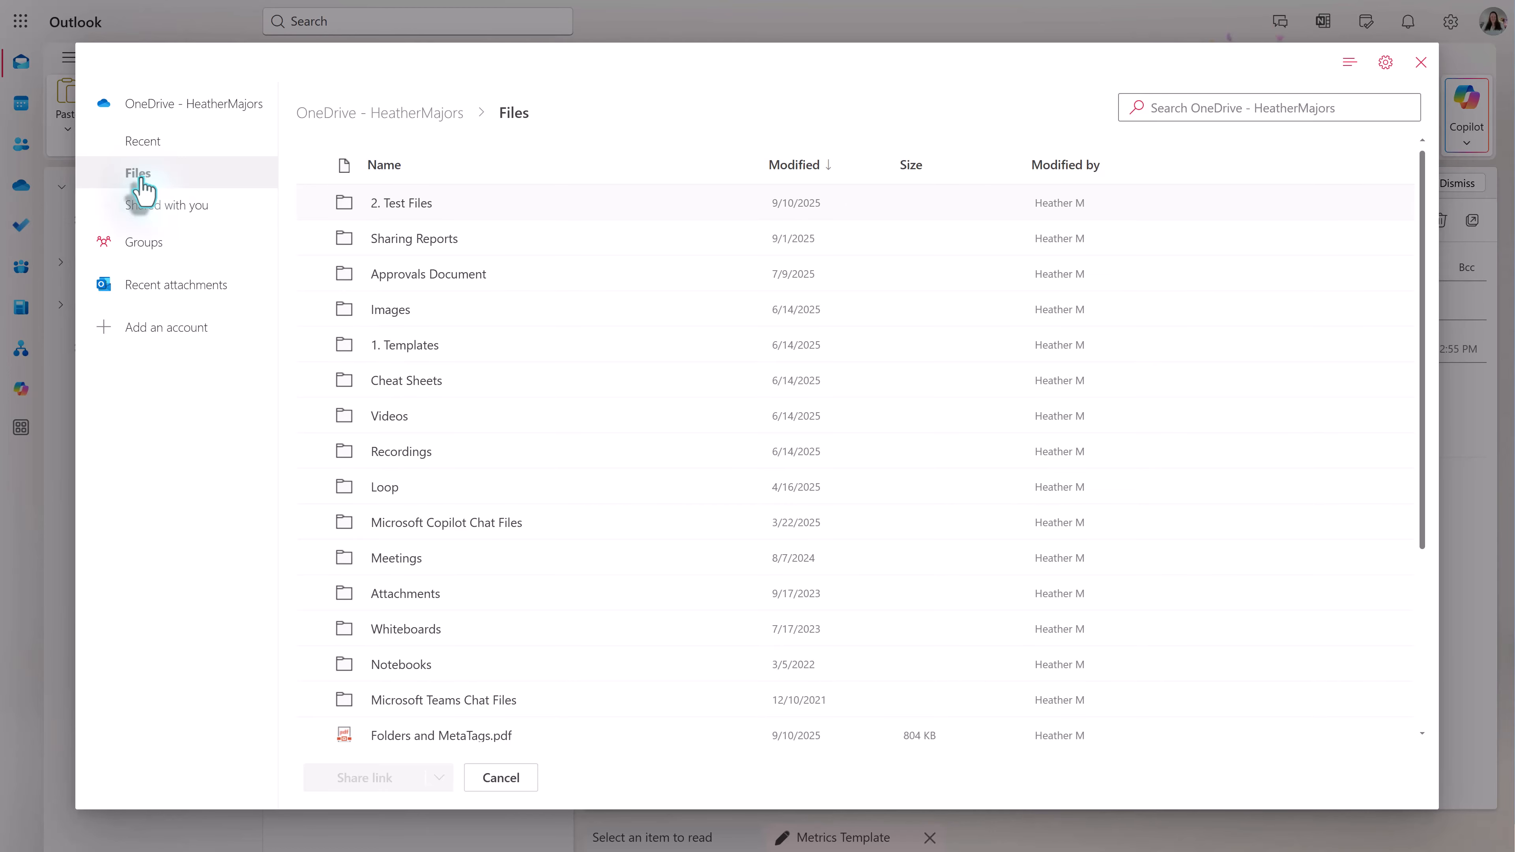
pyautogui.click(1421, 62)
pyautogui.click(585, 121)
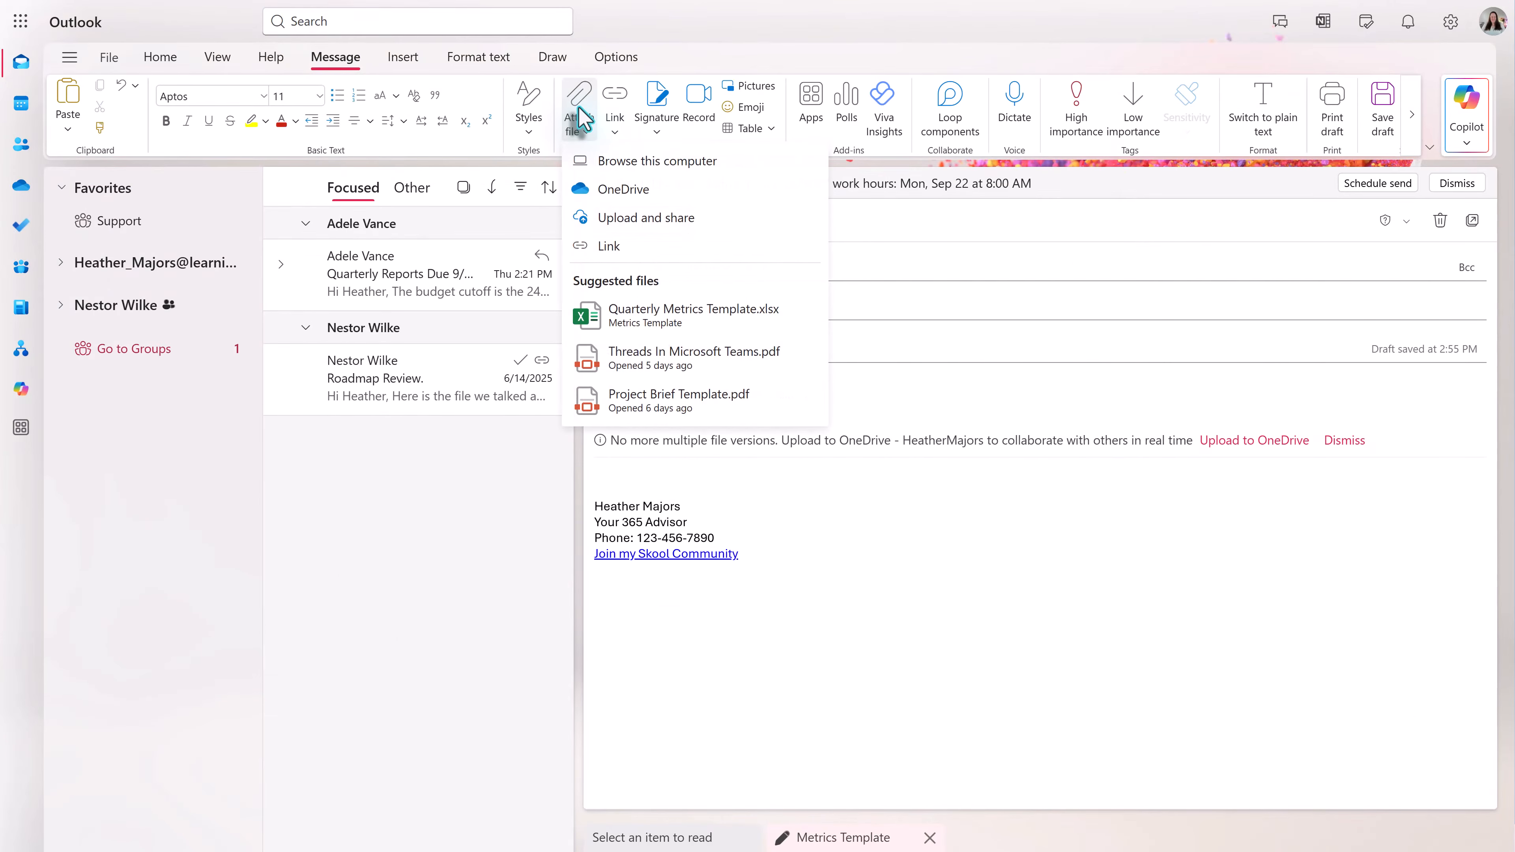
# - Upload Quarterly Metrics Template.xlsx to the OneDrive Quarterly Metrics folder and share its link in the body
pyautogui.click(621, 220)
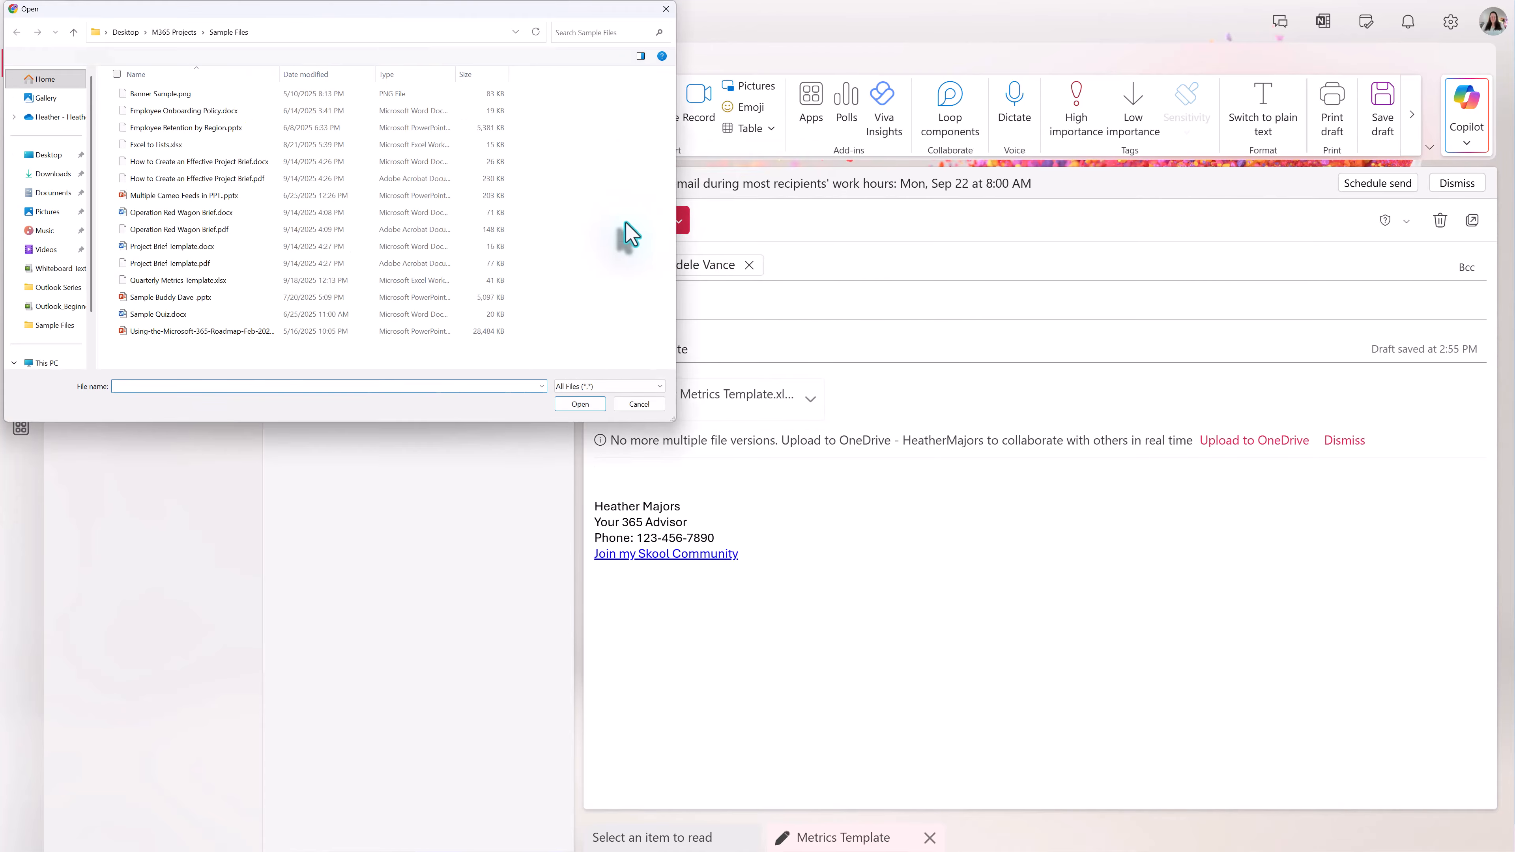
pyautogui.doubleClick(182, 297)
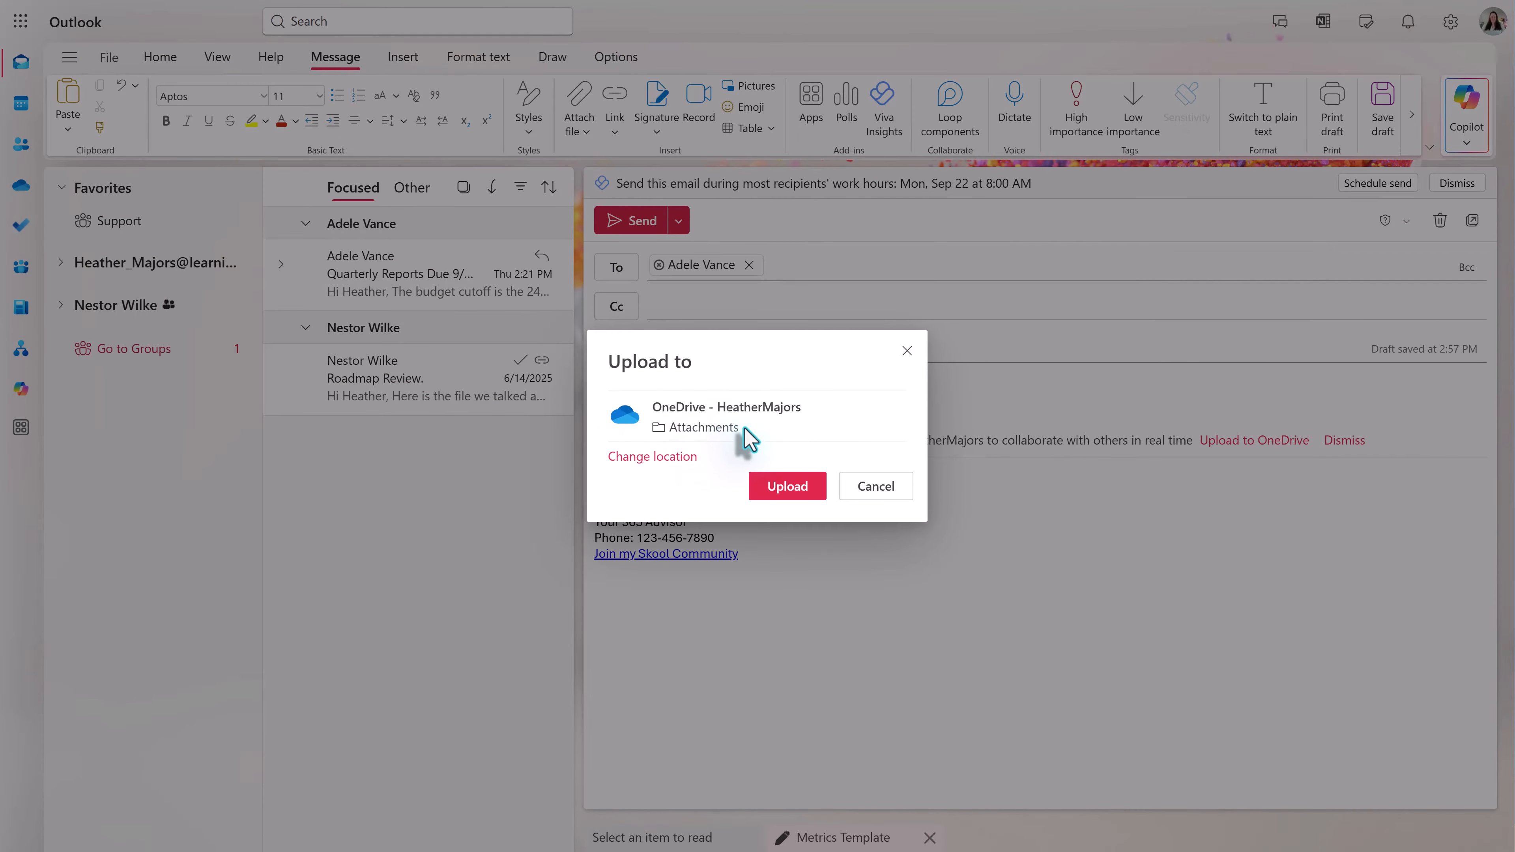
pyautogui.click(669, 460)
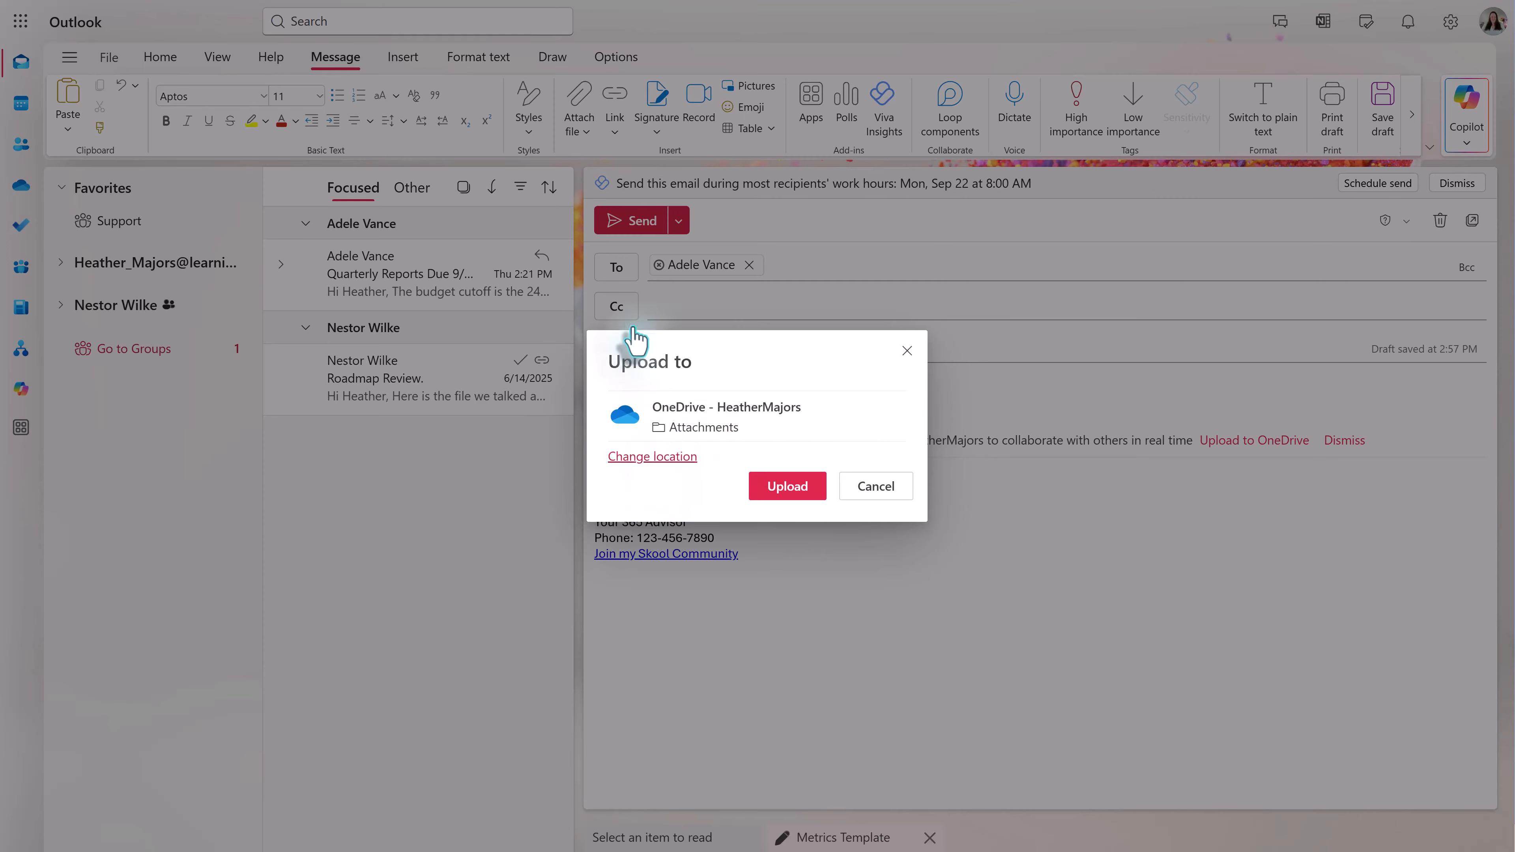
pyautogui.scroll(-3, 634, 432)
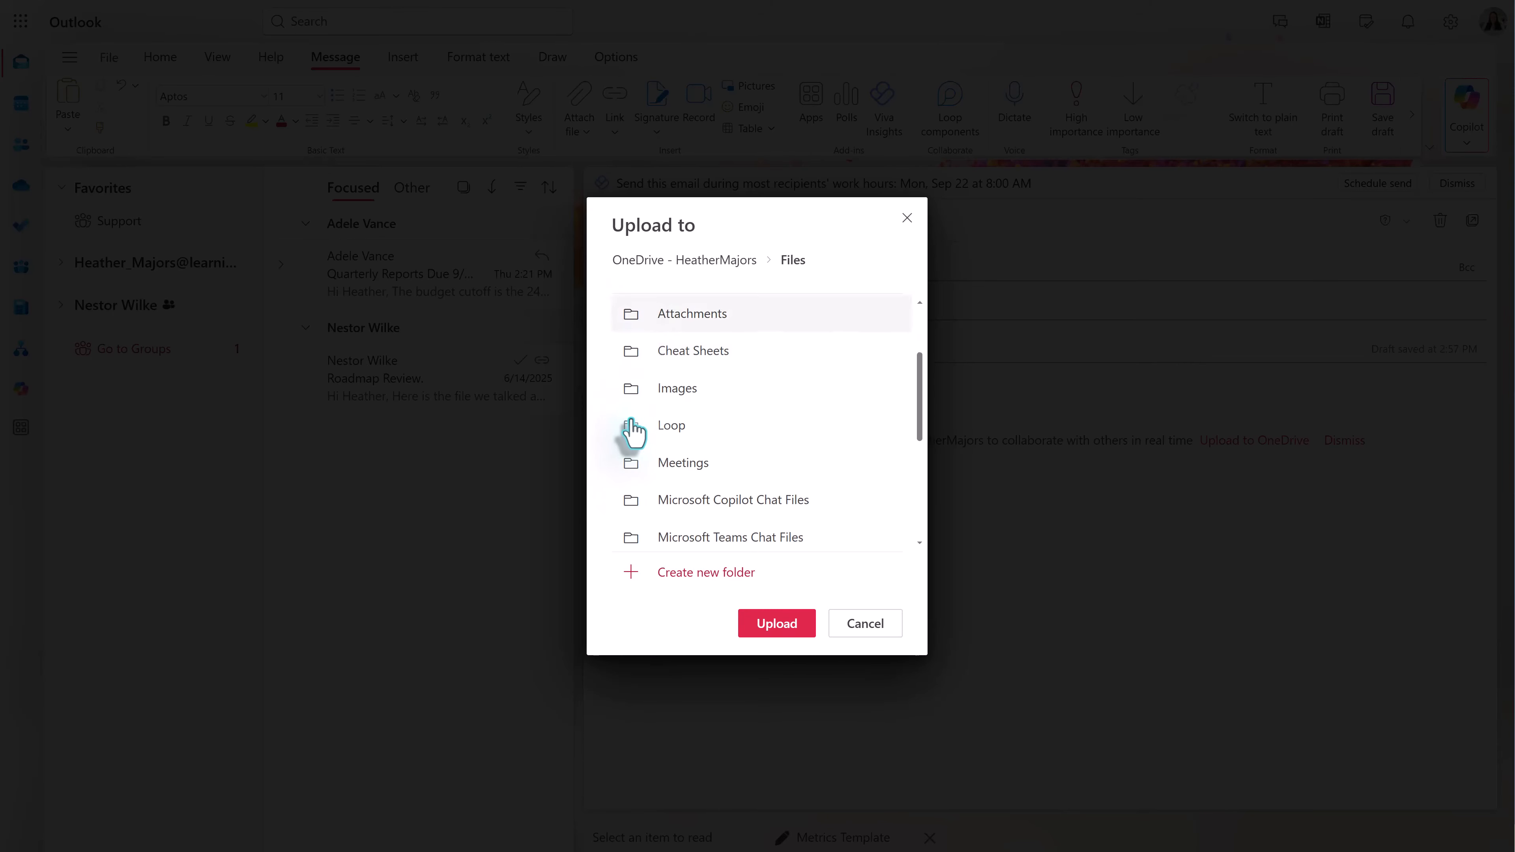
pyautogui.scroll(-1, 627, 502)
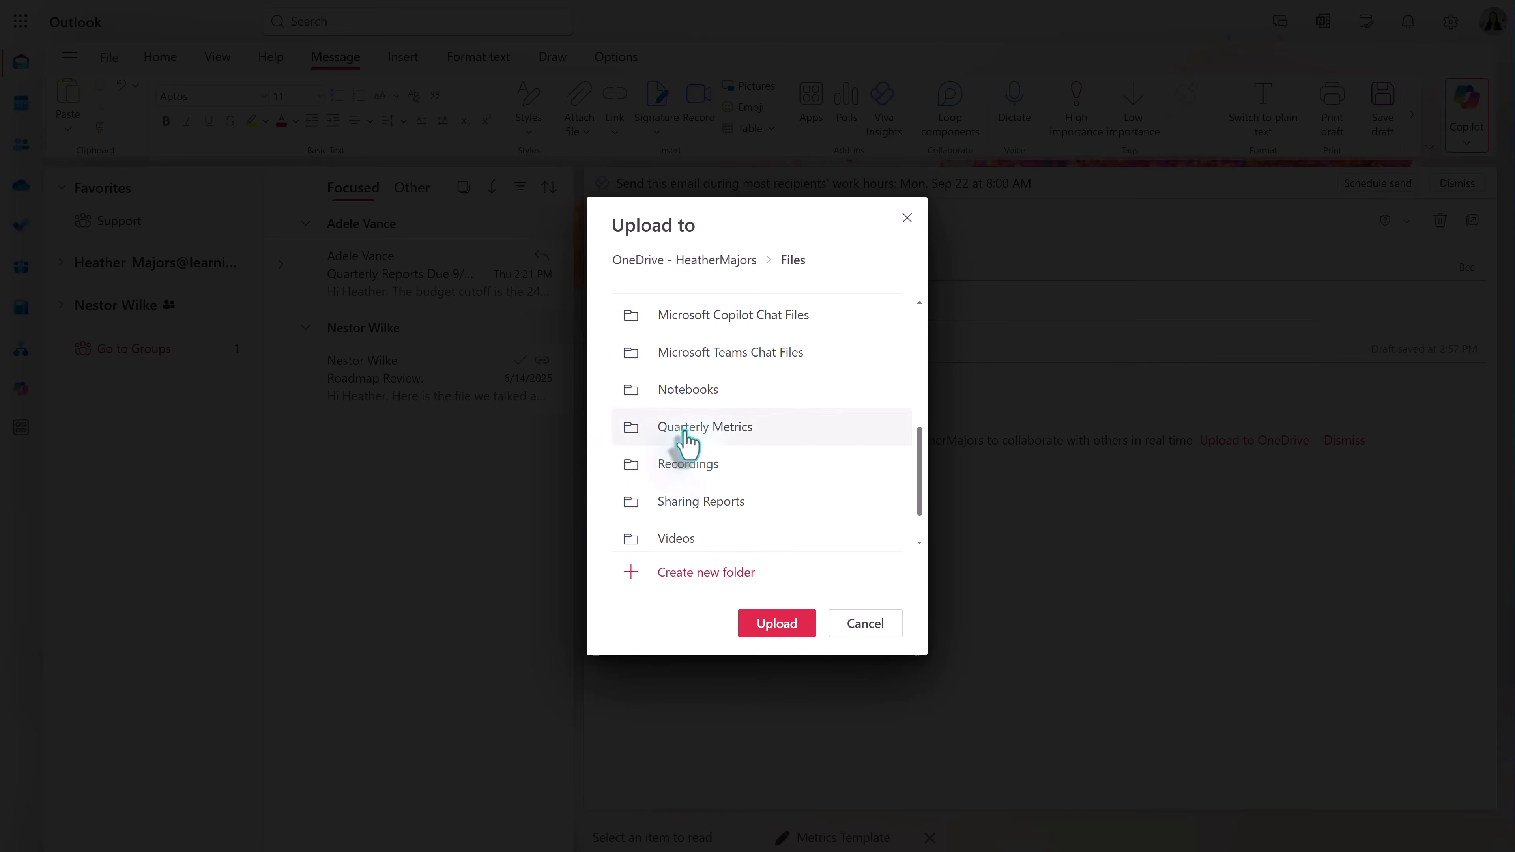
pyautogui.click(693, 441)
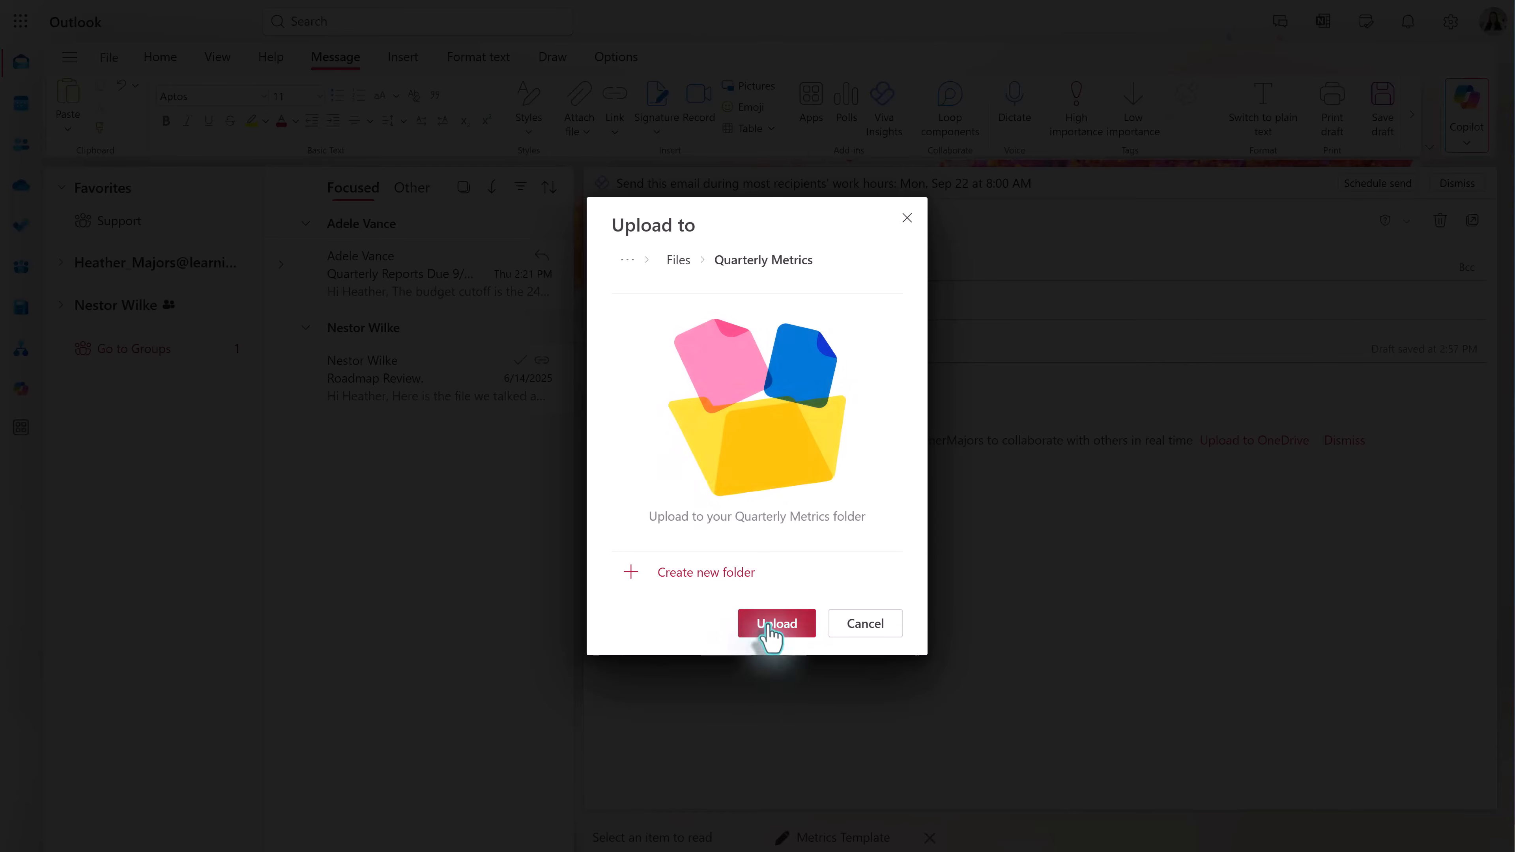
pyautogui.click(771, 628)
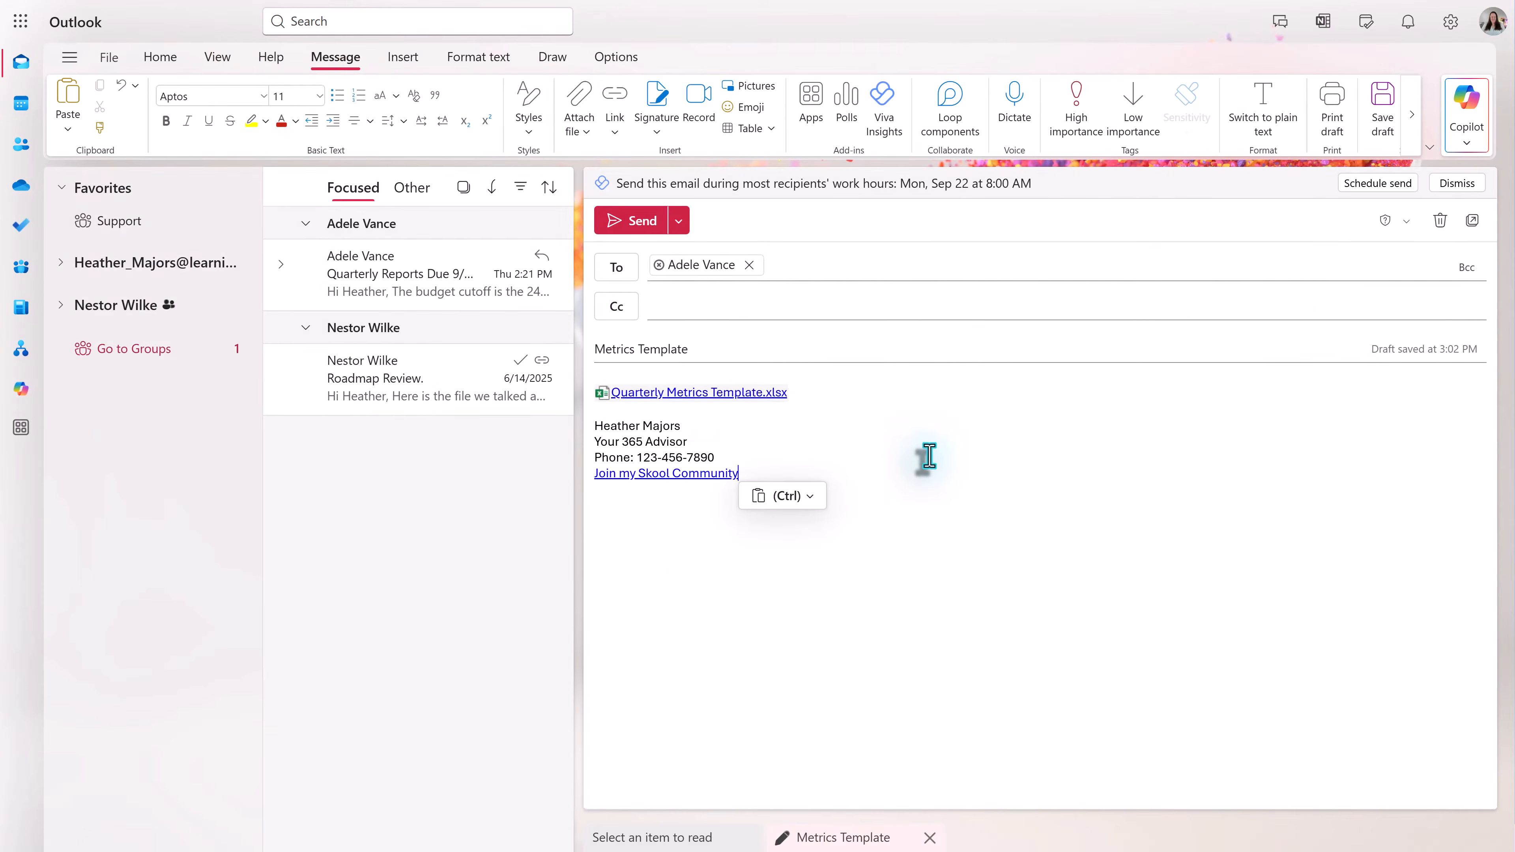
# - Replace the file link with a hyperlink labelled 'Metrics Template' pointing to the pasted share URL
pyautogui.hotkey('ctrl', 'z')
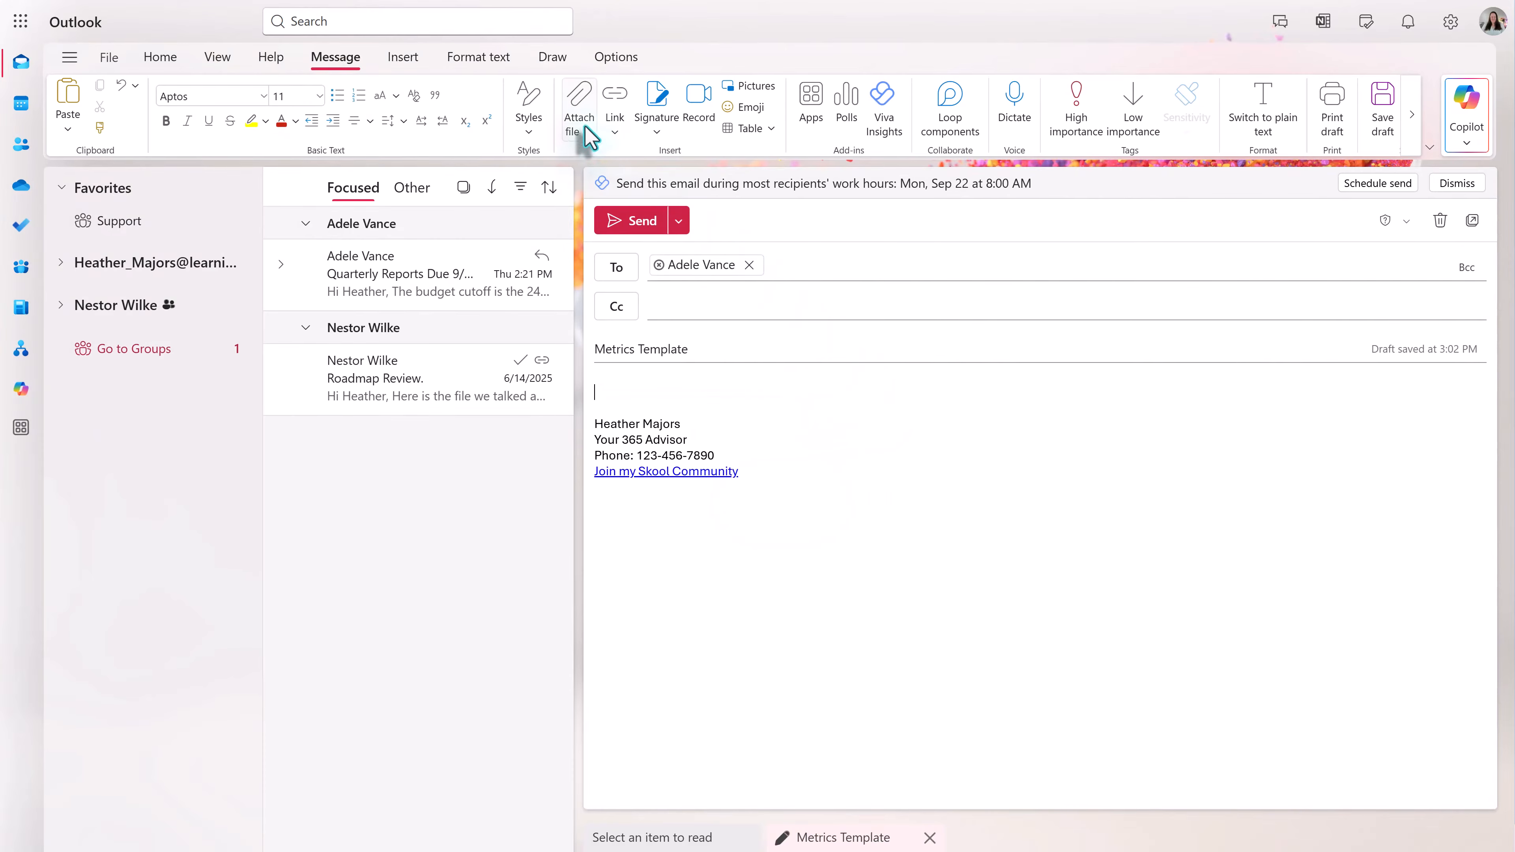
pyautogui.click(582, 131)
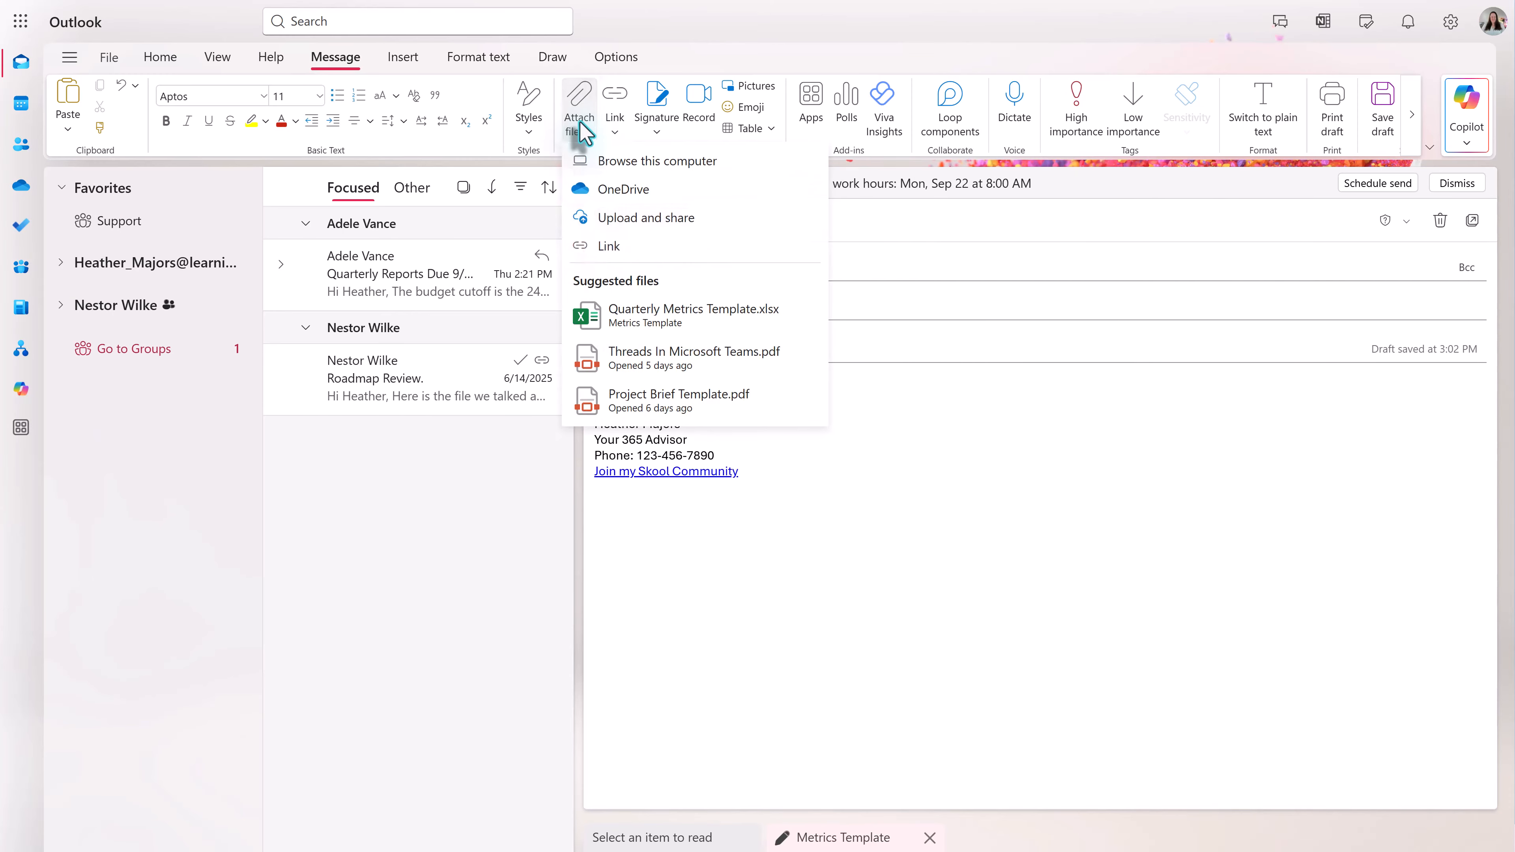
pyautogui.click(595, 246)
pyautogui.click(631, 400)
pyautogui.write('Metrics Template')
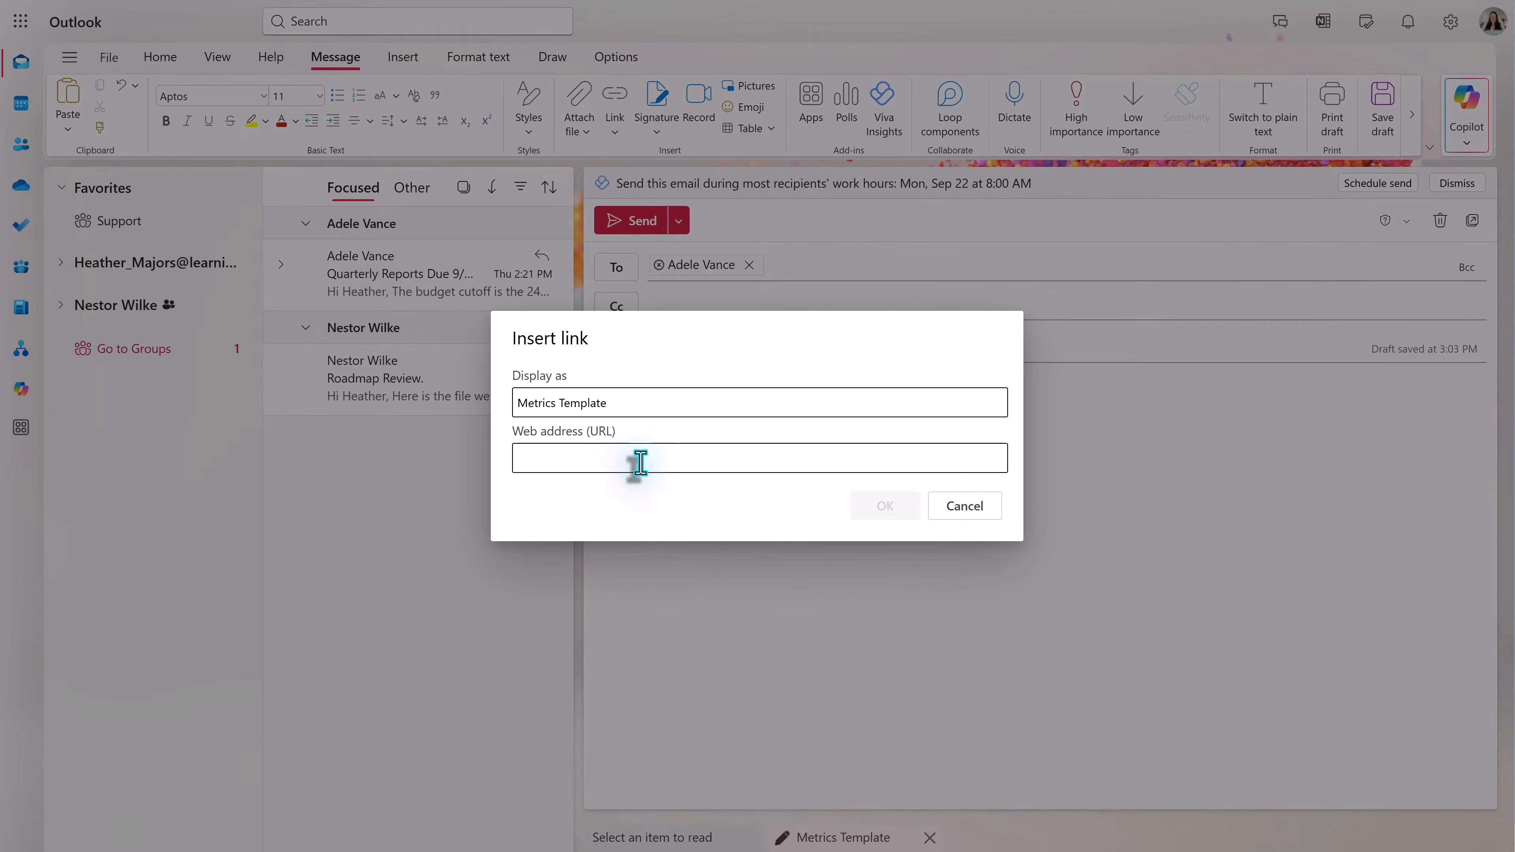
pyautogui.click(636, 467)
pyautogui.hotkey('ctrl', 'v')
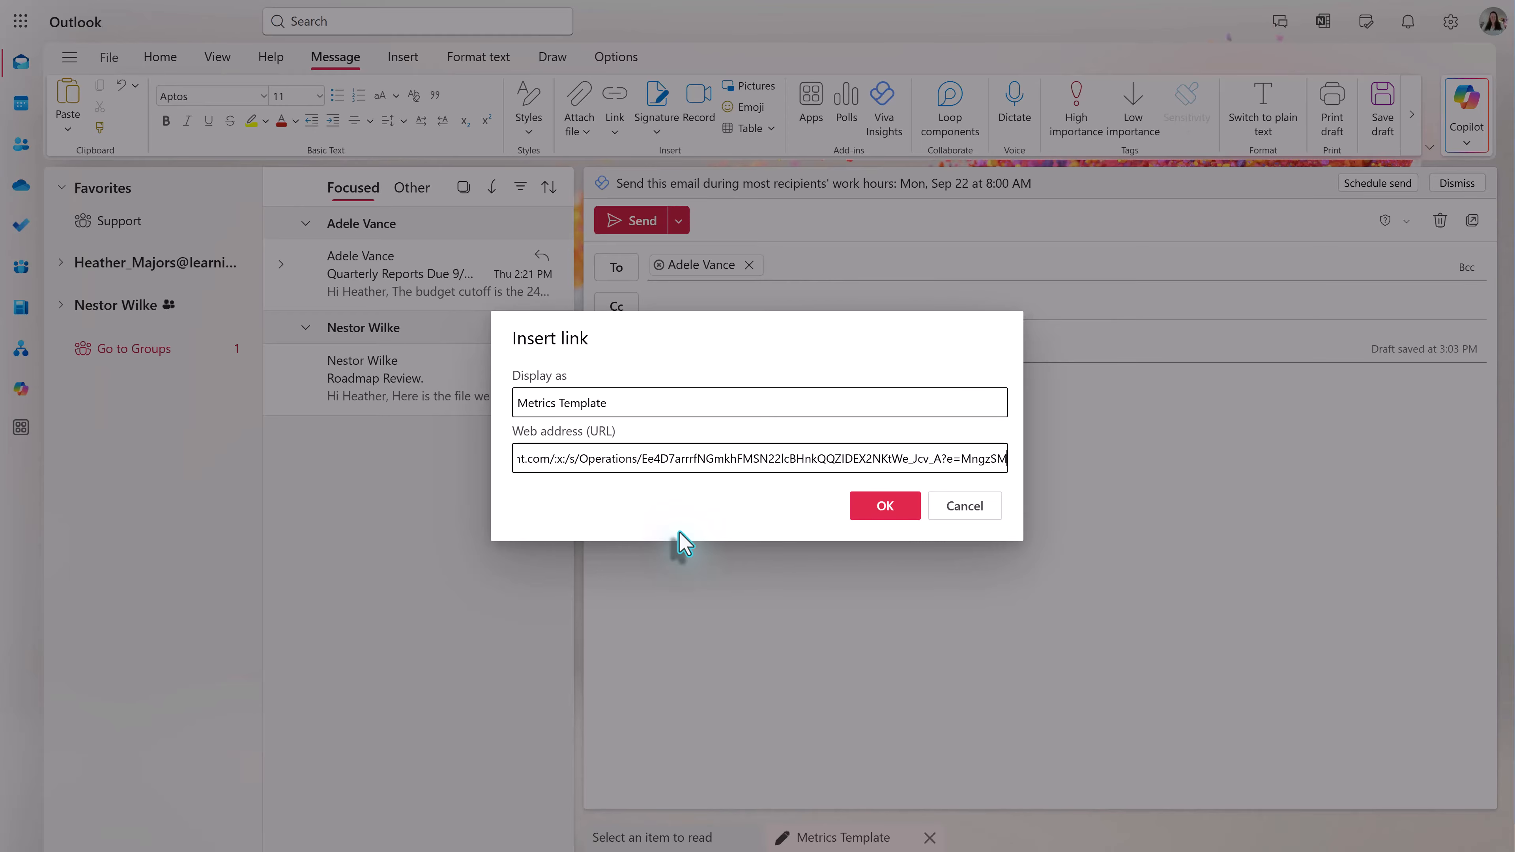
pyautogui.click(875, 513)
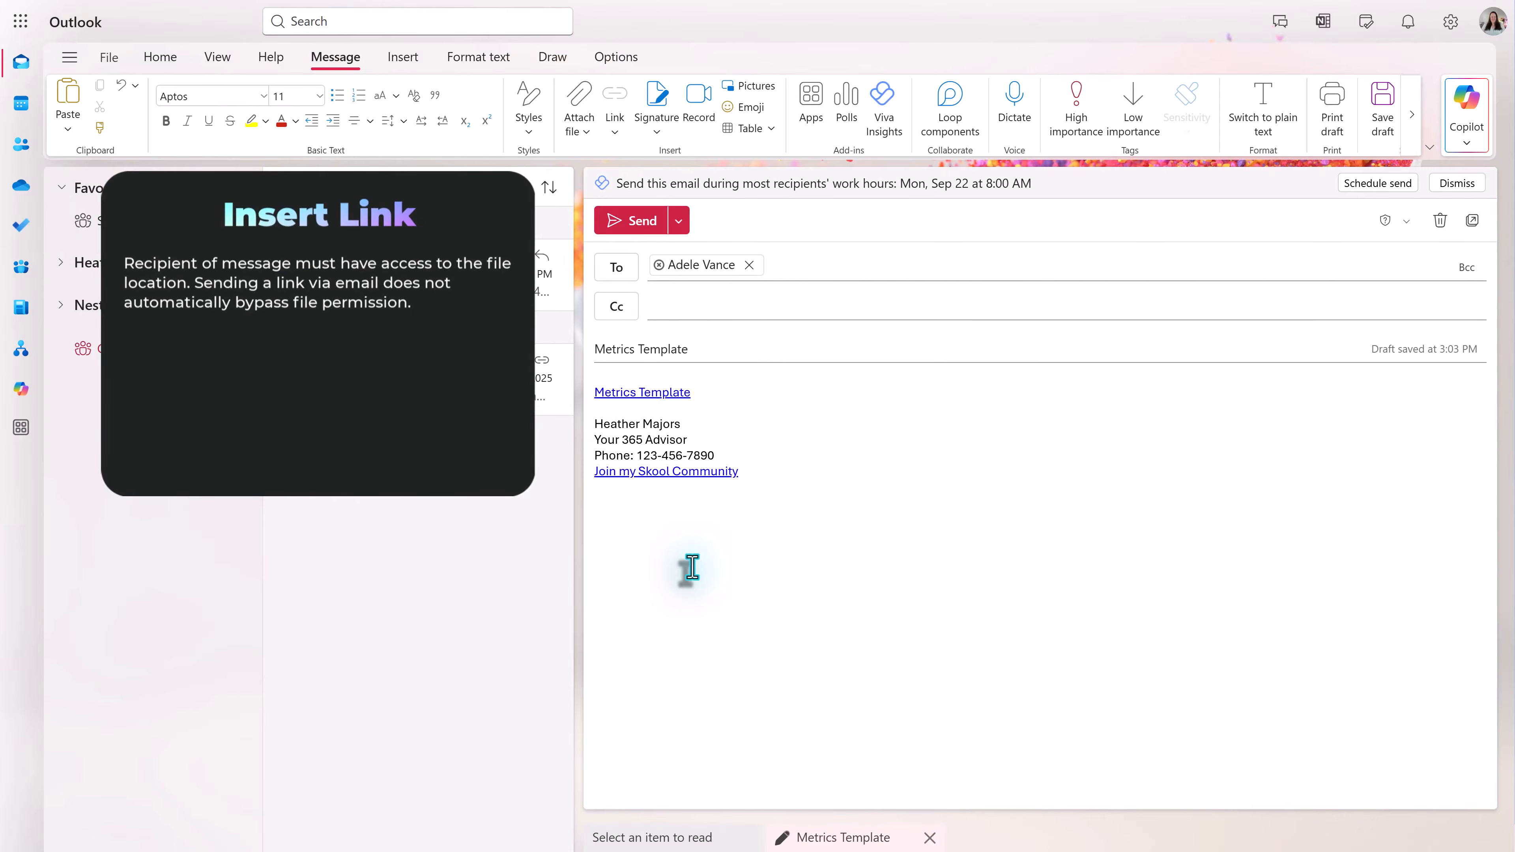
# - Insert a blank line above the workbook link and add the suggested colleague as a Cc recipient
pyautogui.press('Return')
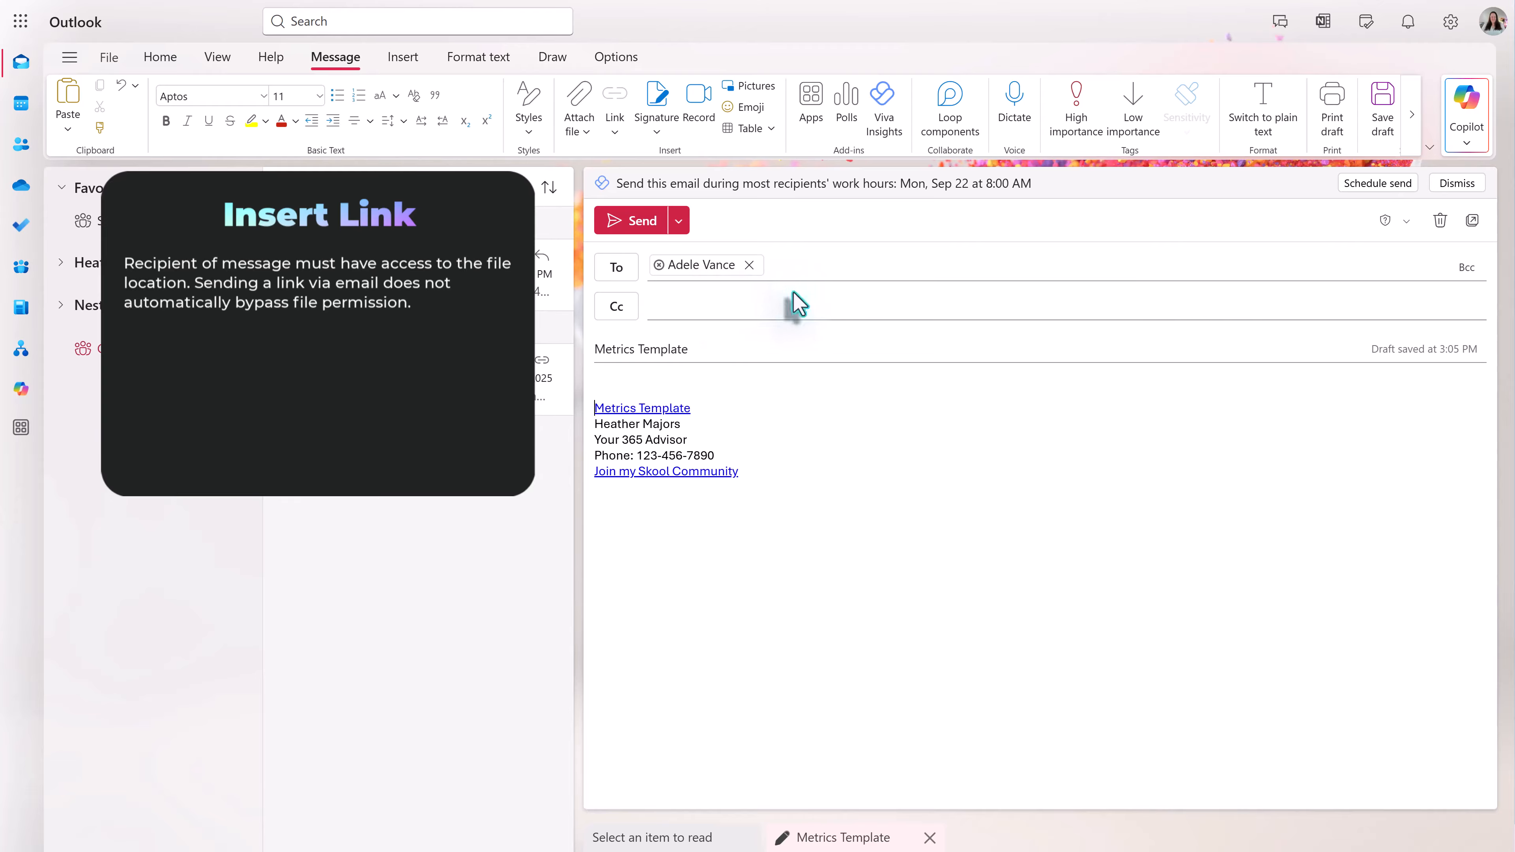
pyautogui.click(767, 300)
pyautogui.write('grady')
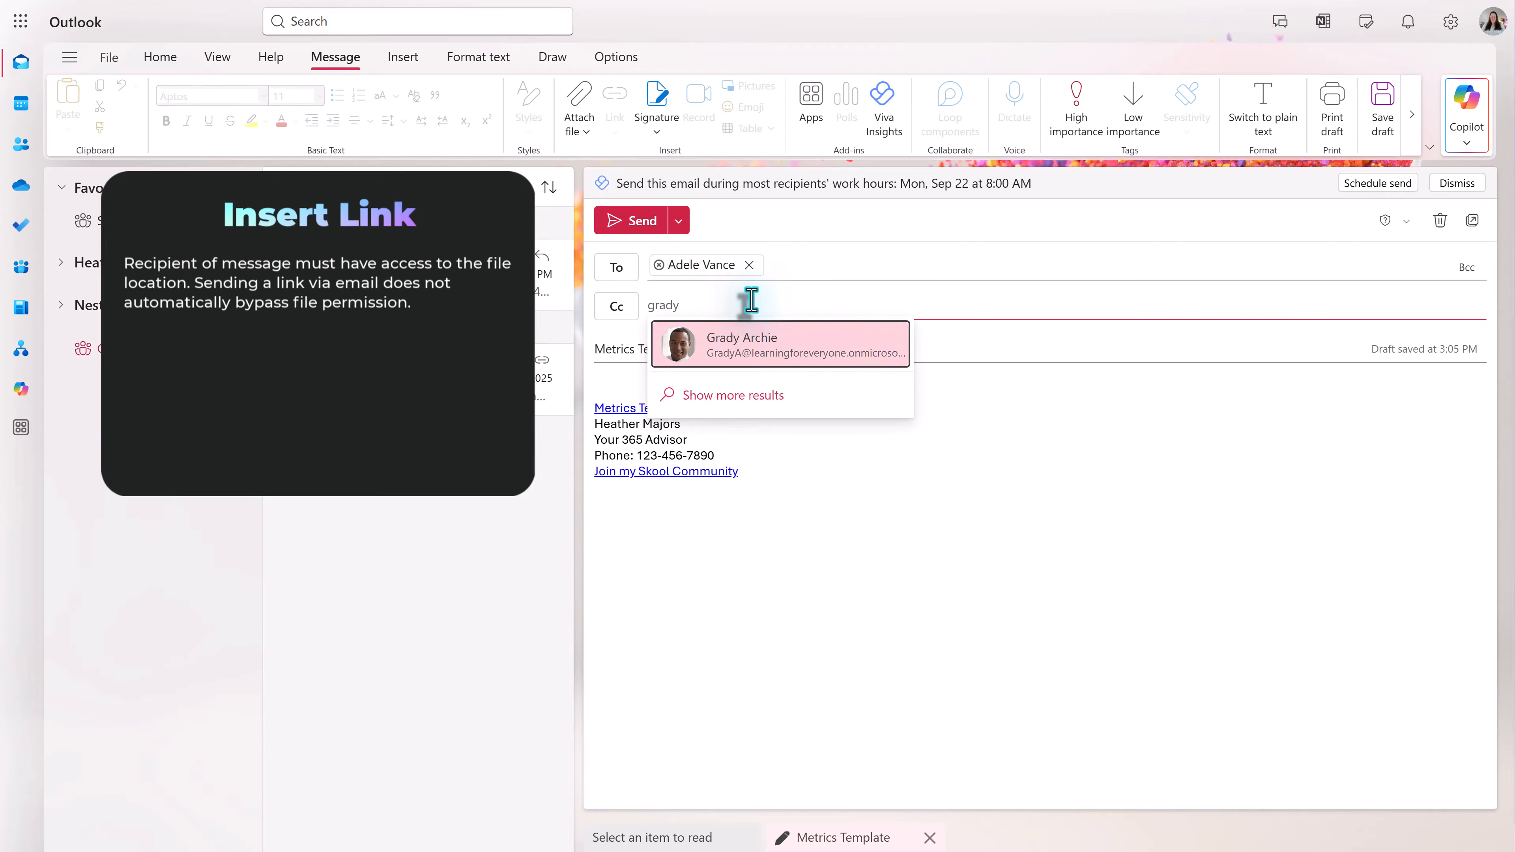
pyautogui.click(741, 353)
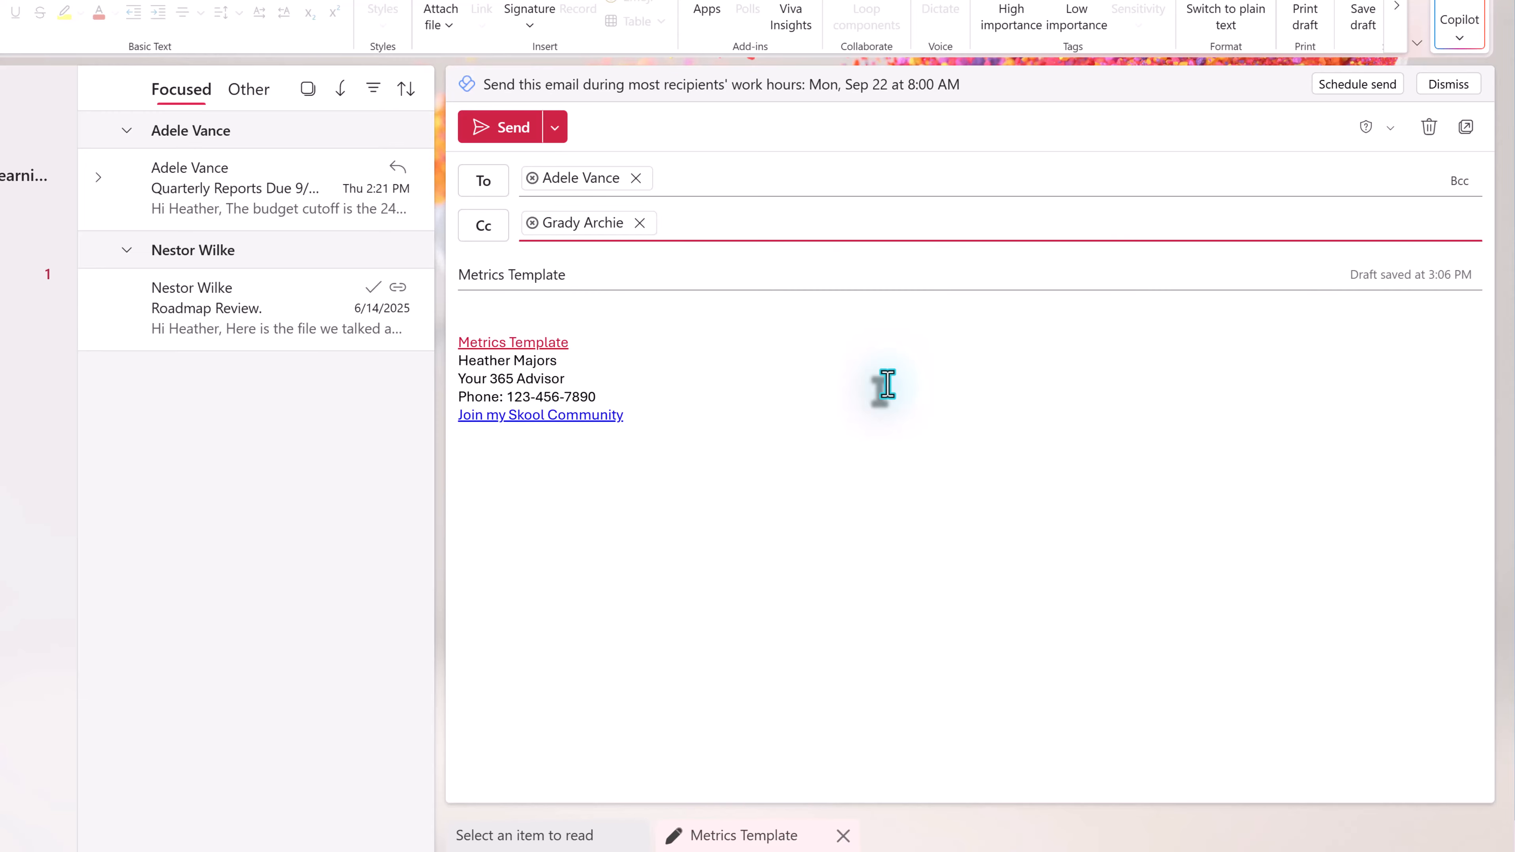
# - Set the Metrics Template link's access to 'Recipients of this message' and apply it
pyautogui.click(558, 345)
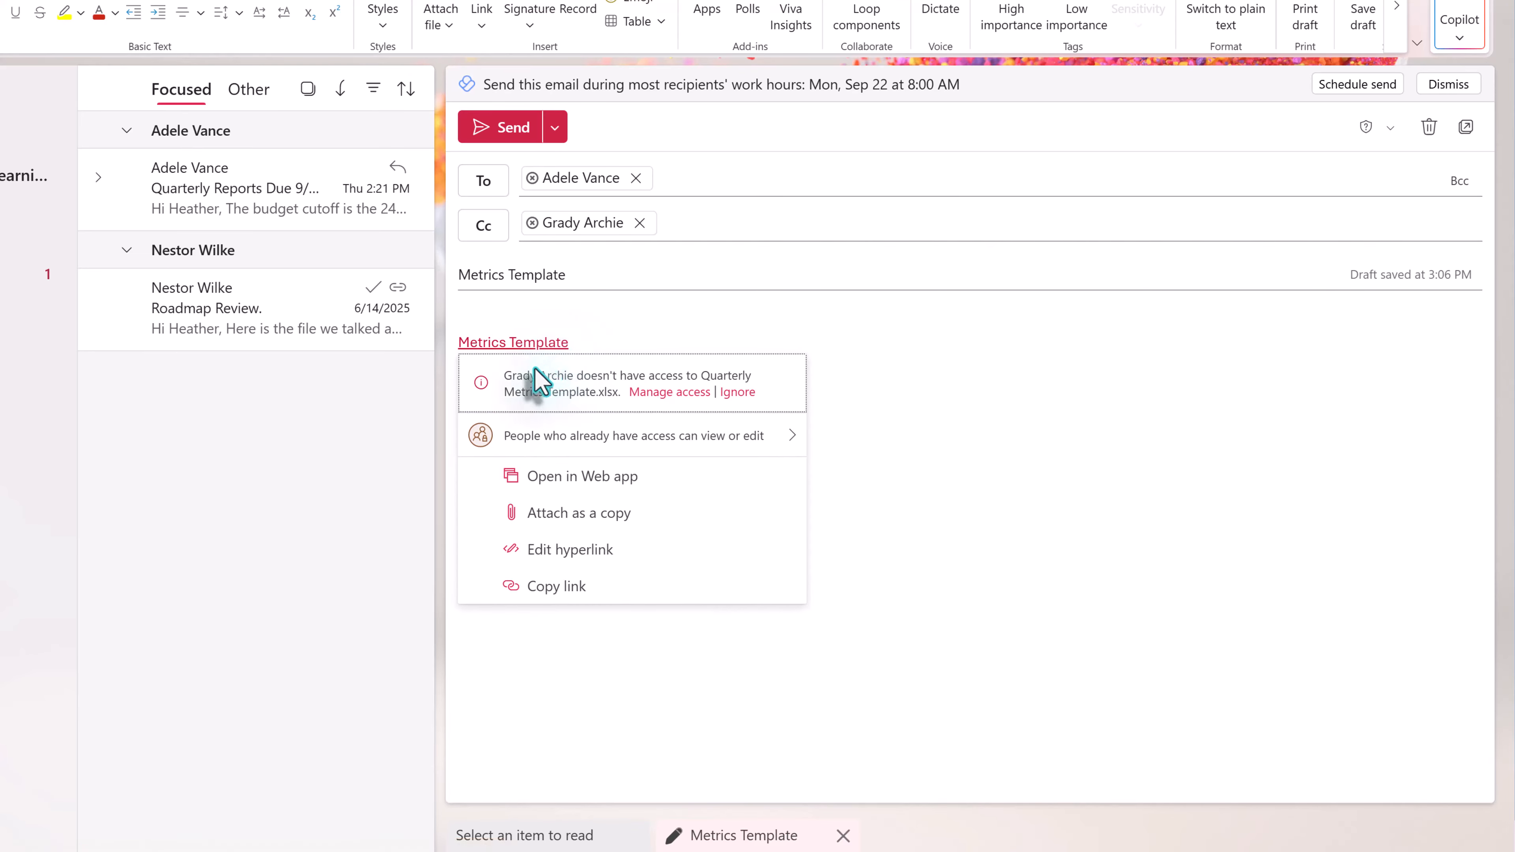
pyautogui.click(673, 393)
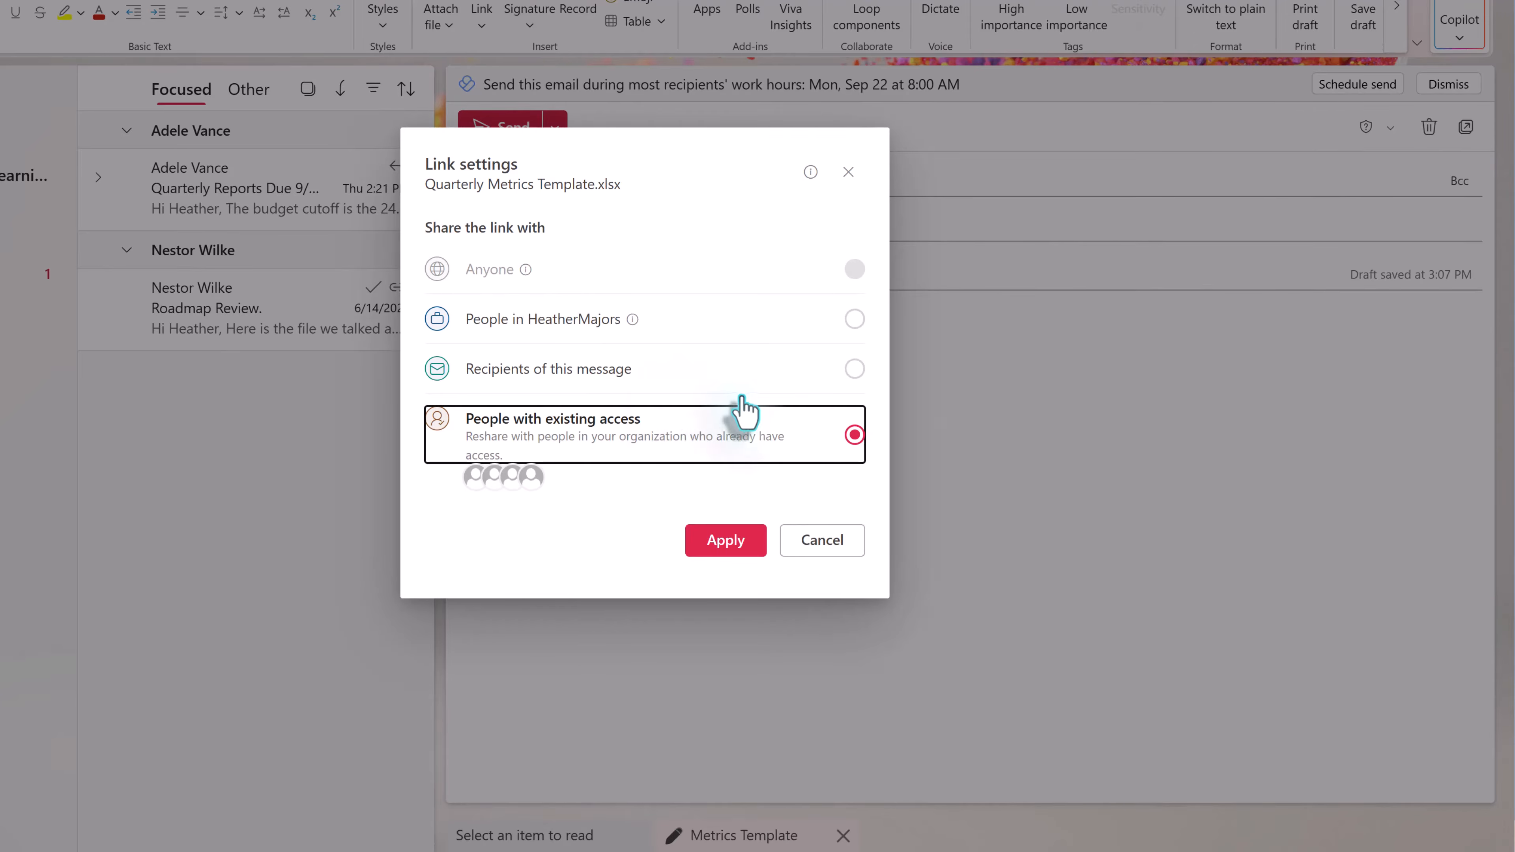
pyautogui.click(855, 370)
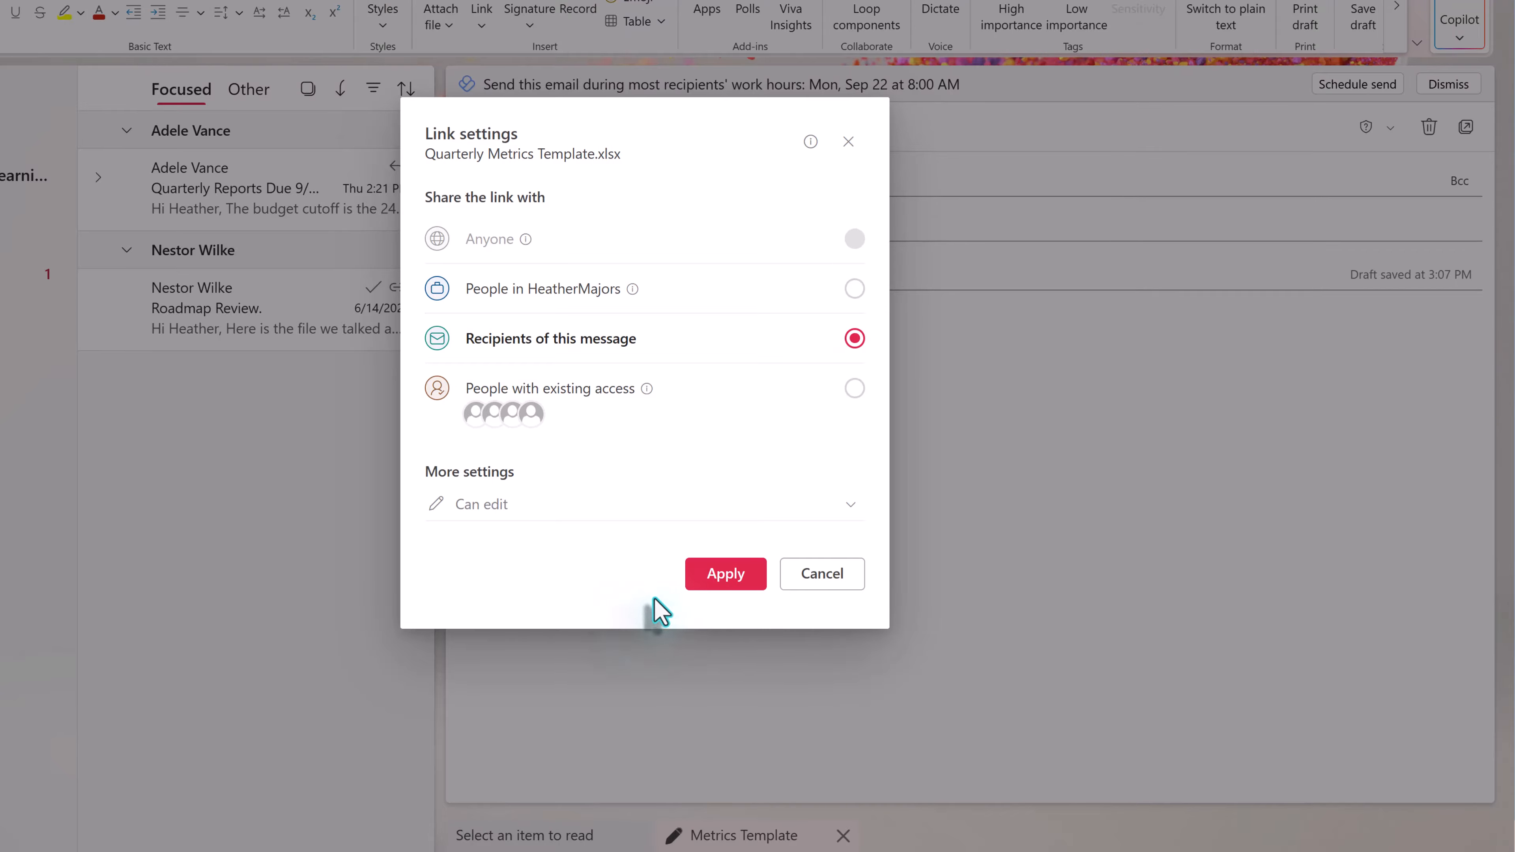
pyautogui.click(725, 585)
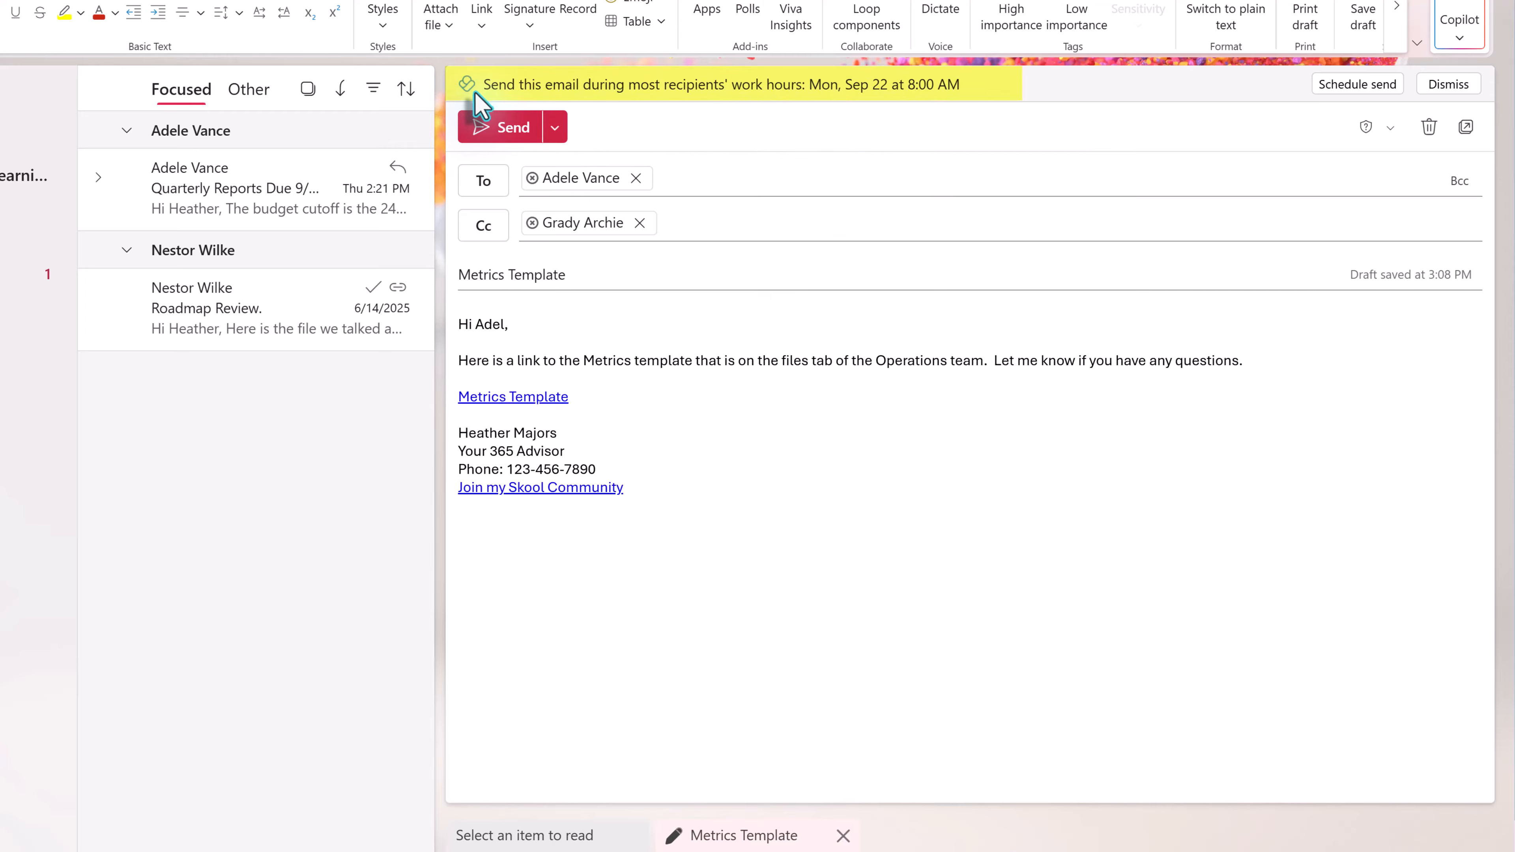
# - Schedule the email with a custom send time of 9/21/2025 at 9:00 AM
pyautogui.click(556, 131)
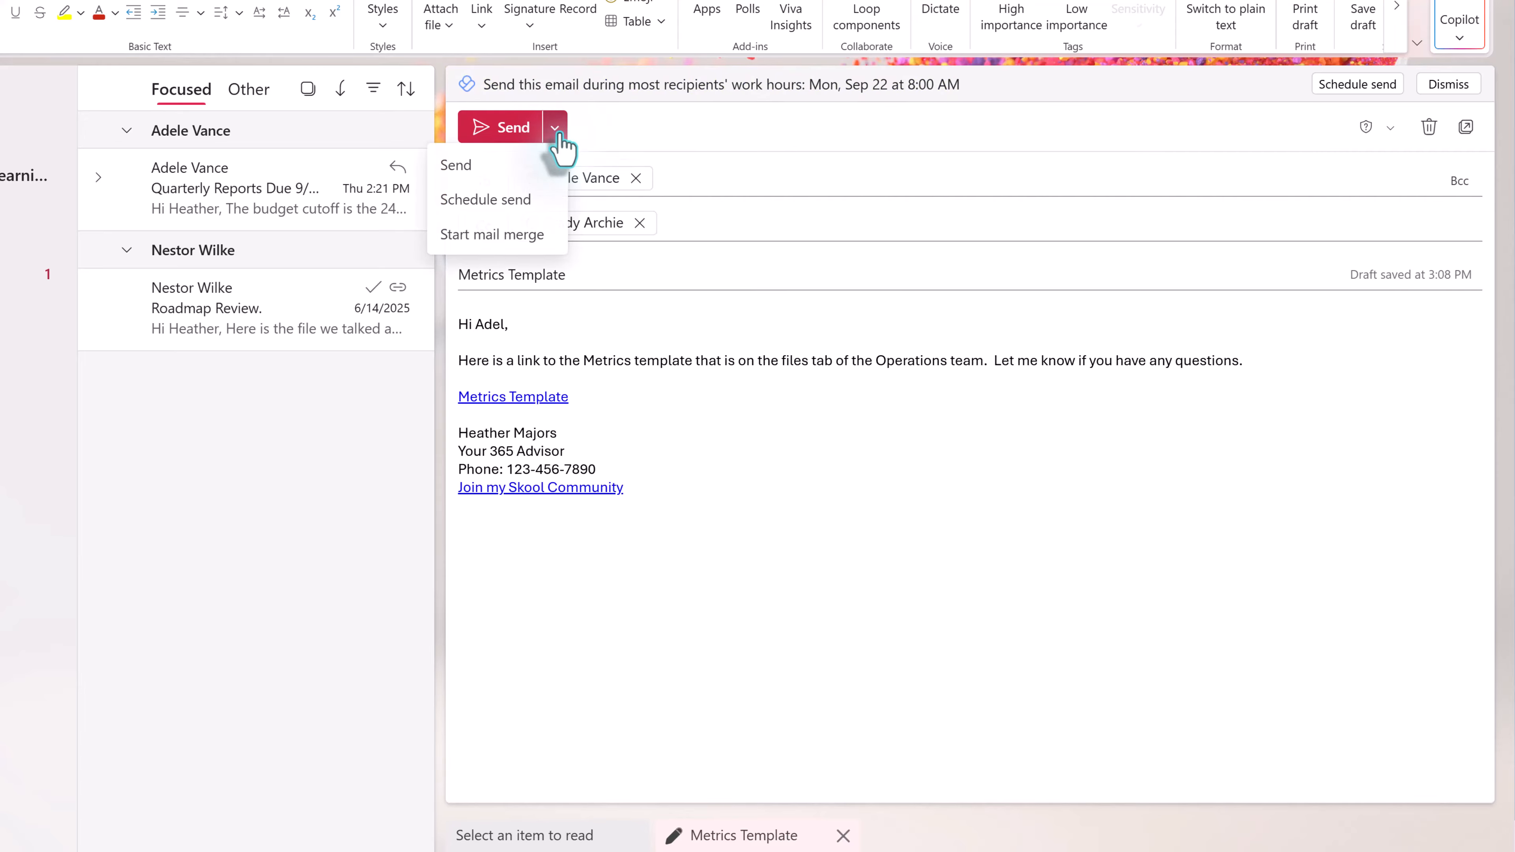
pyautogui.click(513, 206)
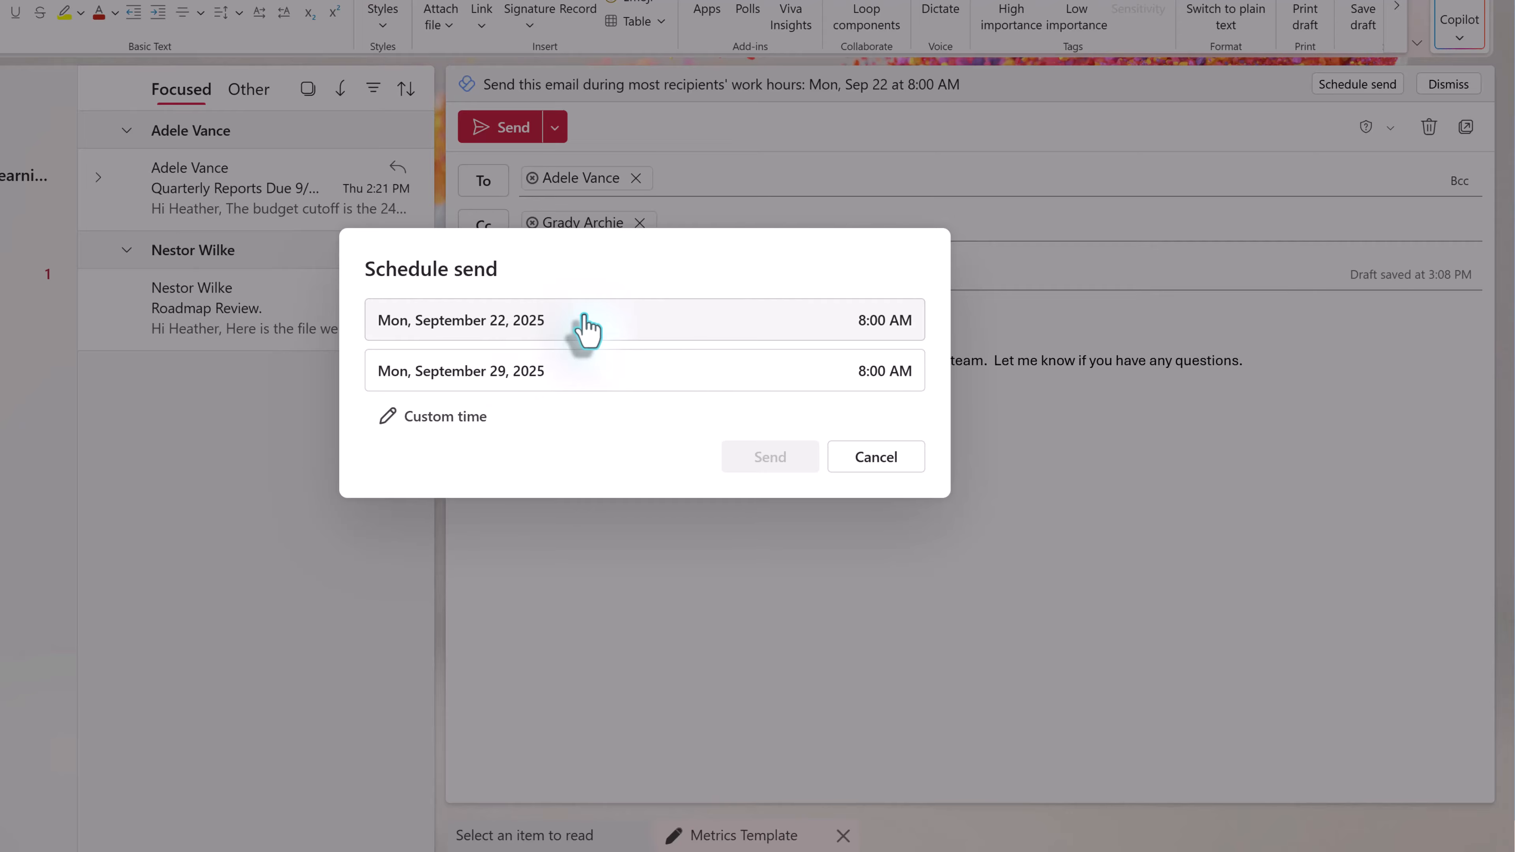
pyautogui.click(446, 418)
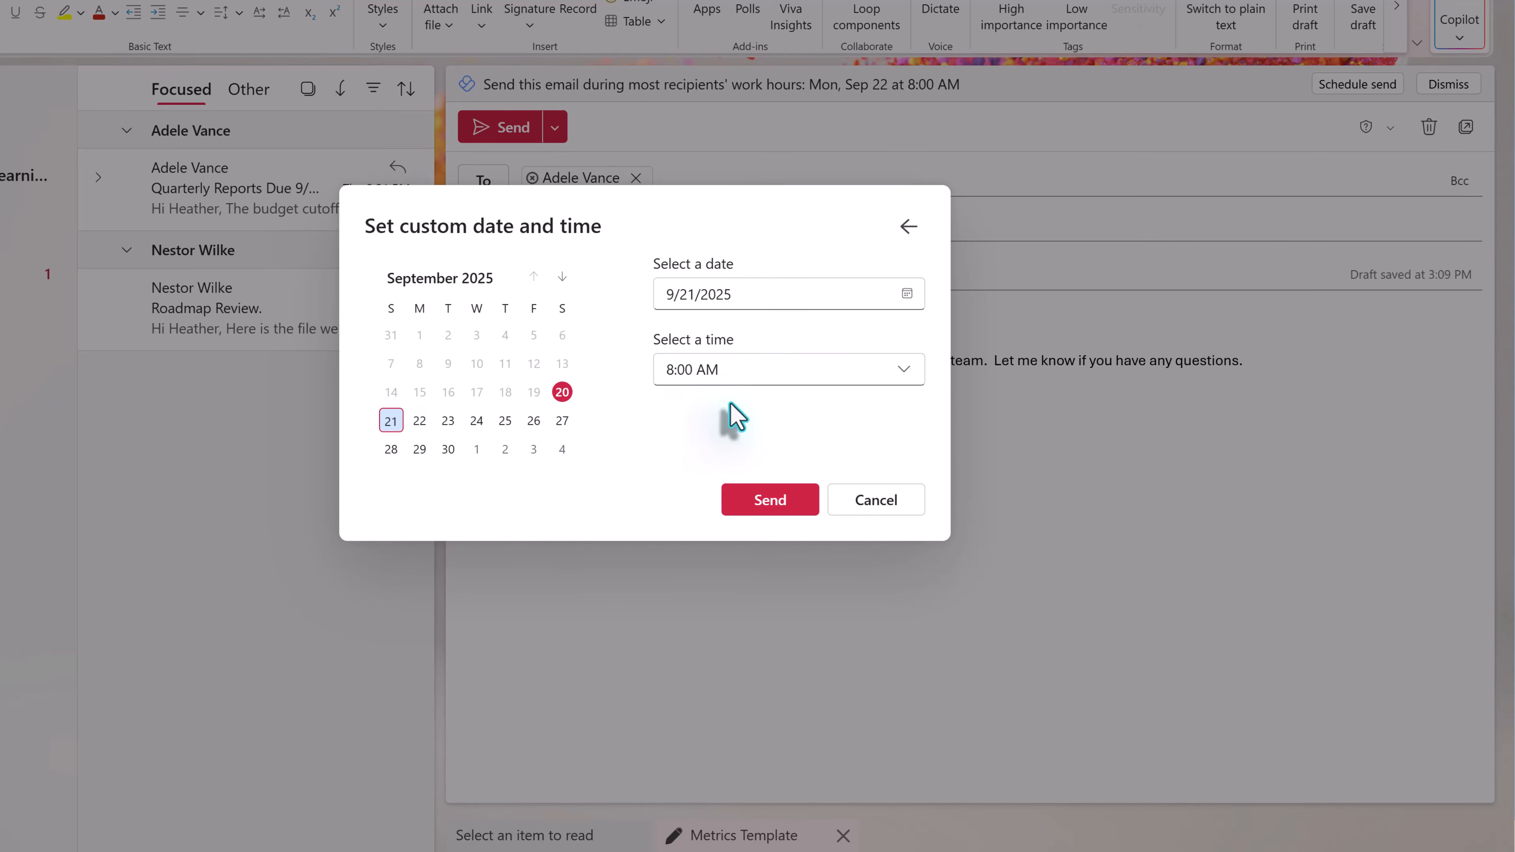
pyautogui.click(742, 371)
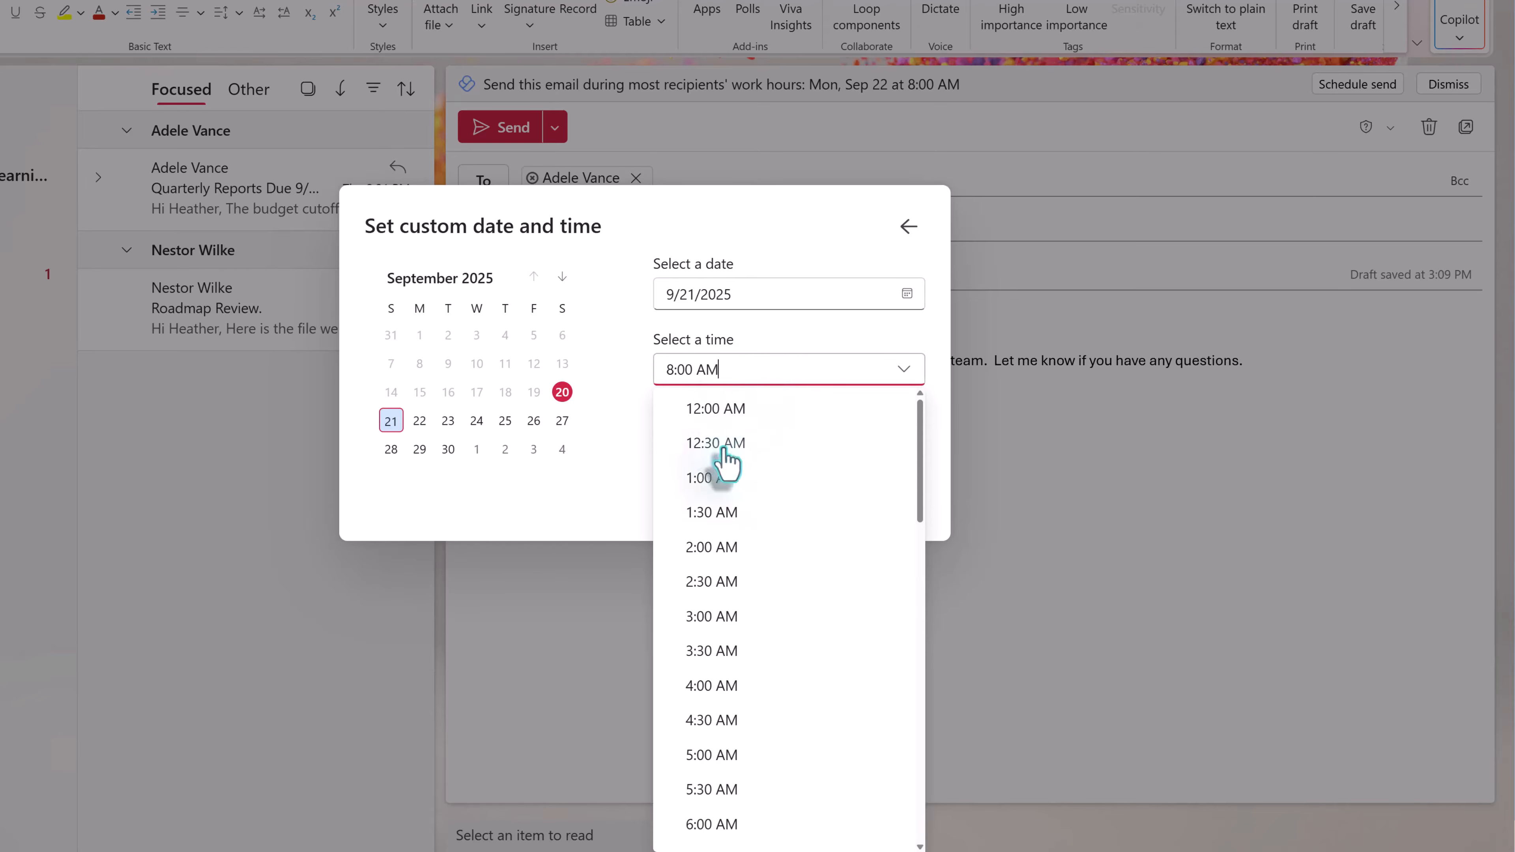
pyautogui.scroll(-3, 752, 686)
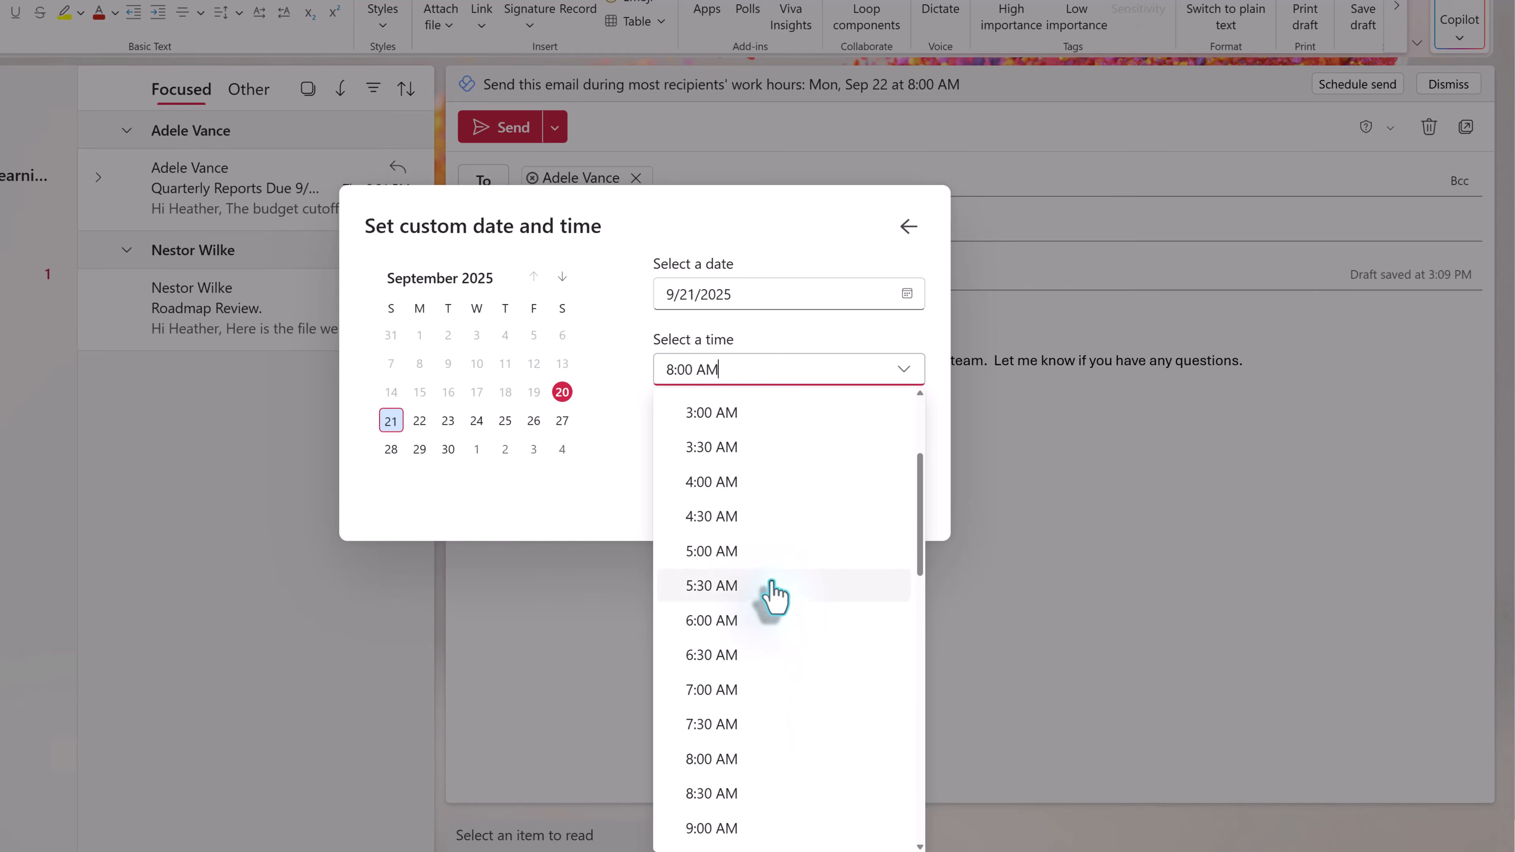
pyautogui.scroll(-4, 775, 600)
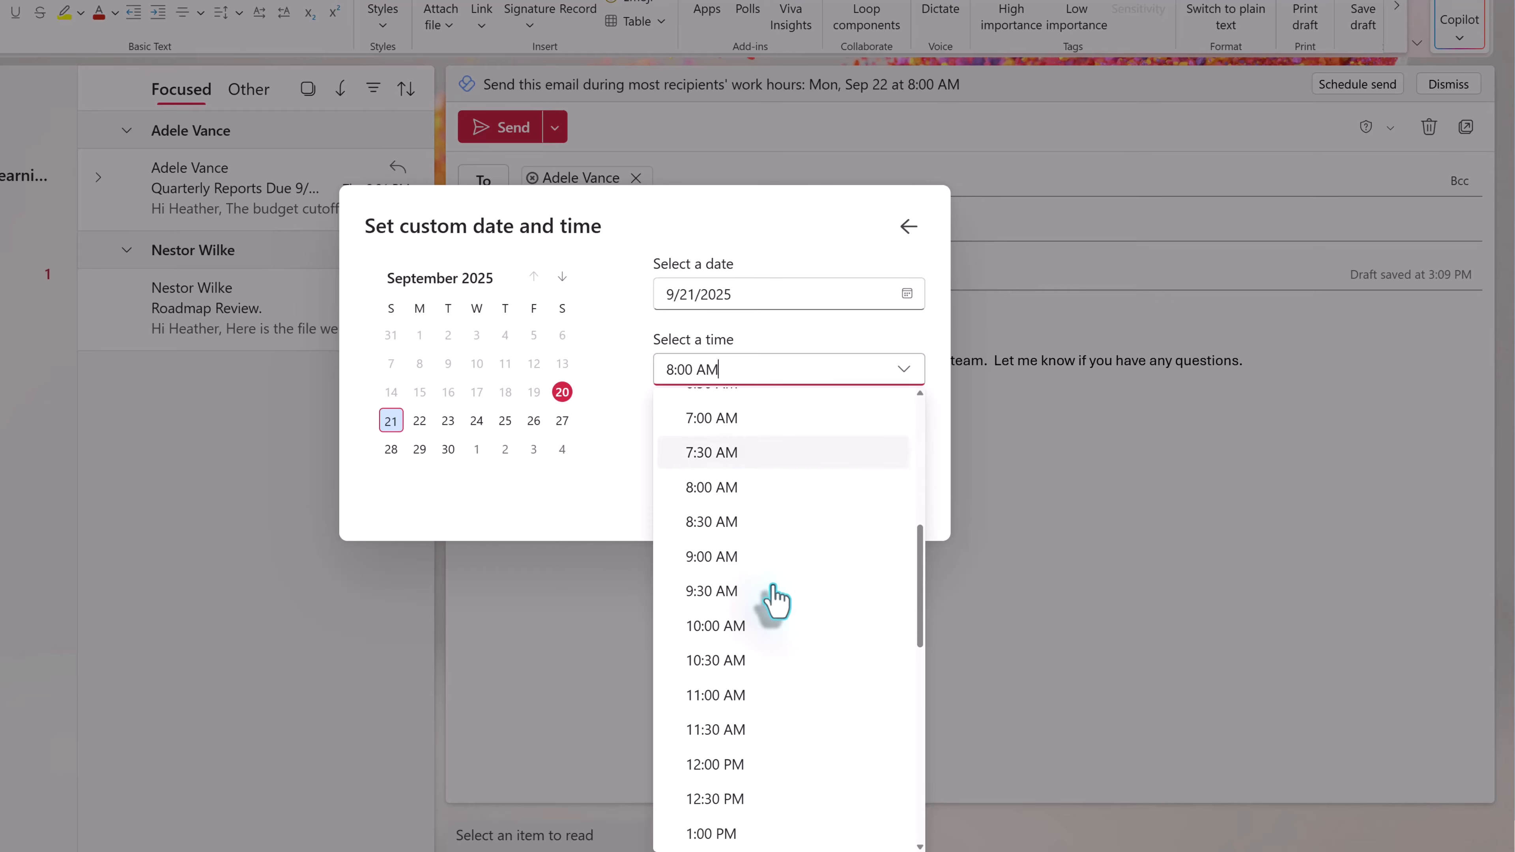
pyautogui.click(719, 566)
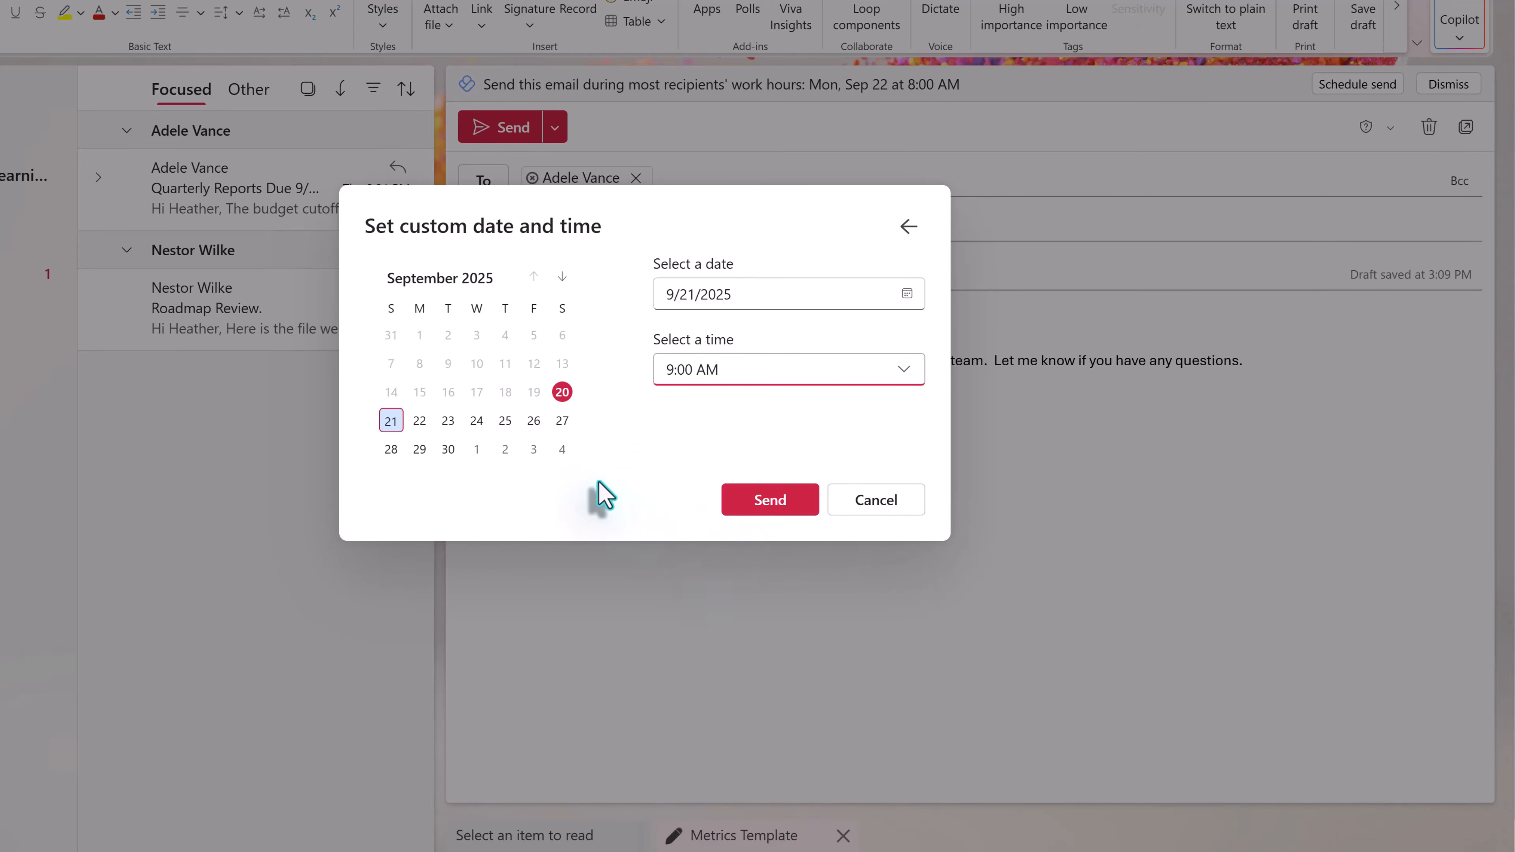
pyautogui.click(776, 519)
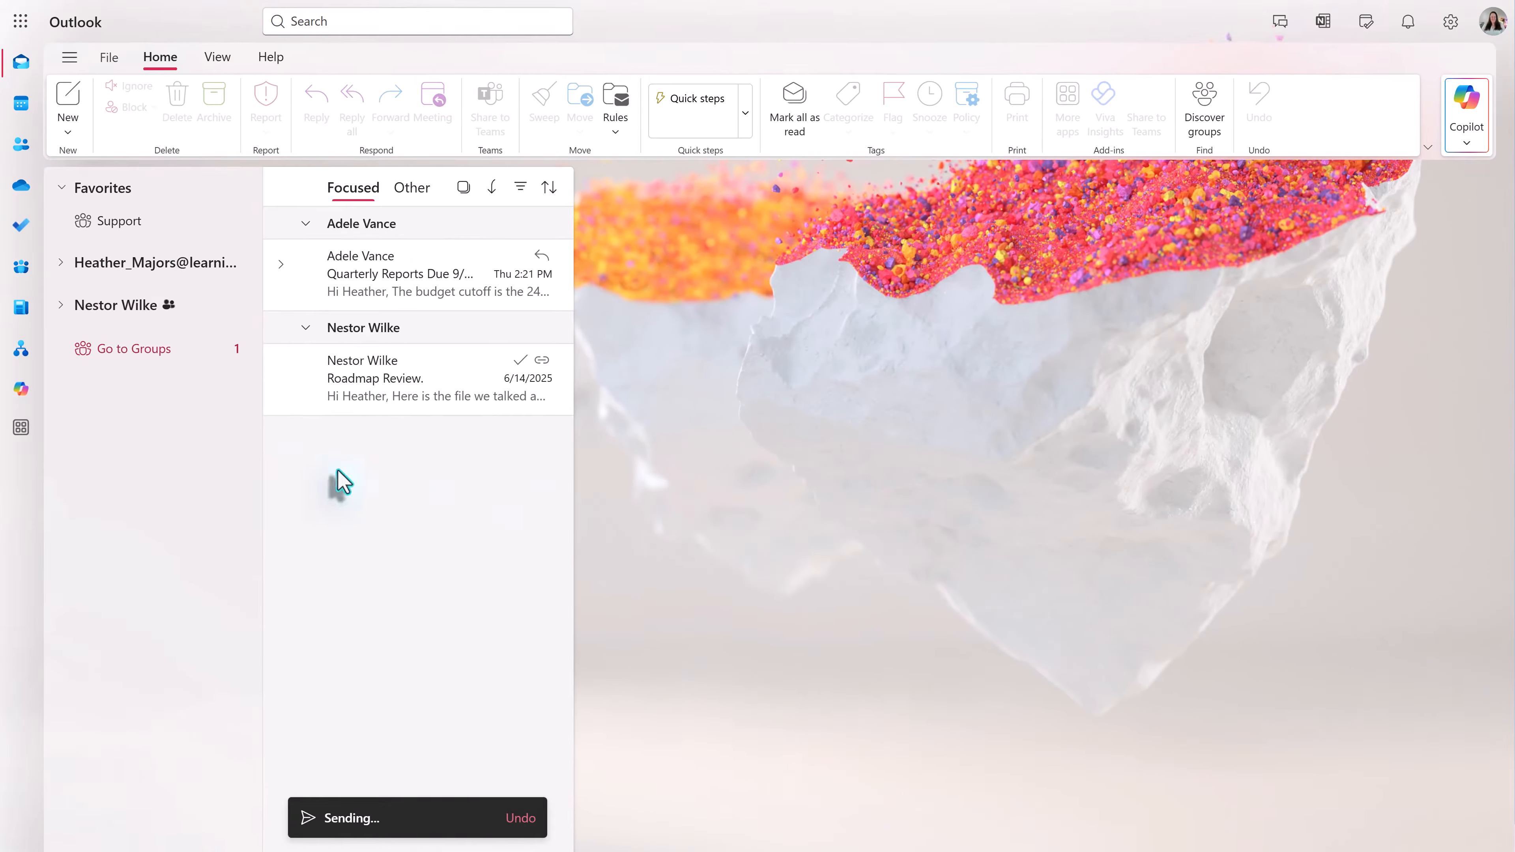
# - Open the [Scheduled] Metrics Template message in Drafts and cancel its send
pyautogui.click(62, 263)
pyautogui.click(128, 459)
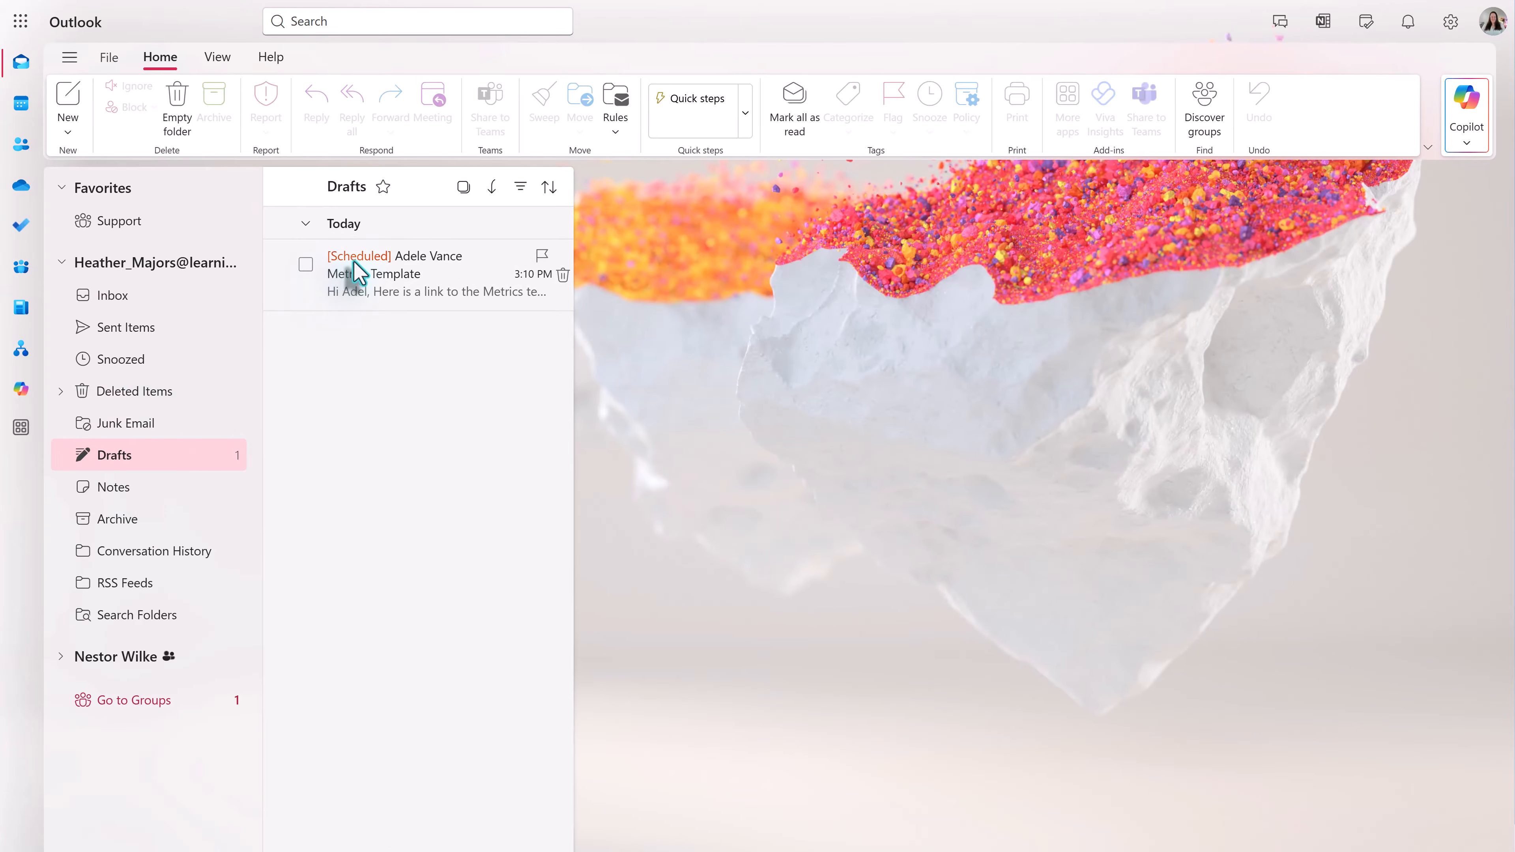
pyautogui.click(418, 288)
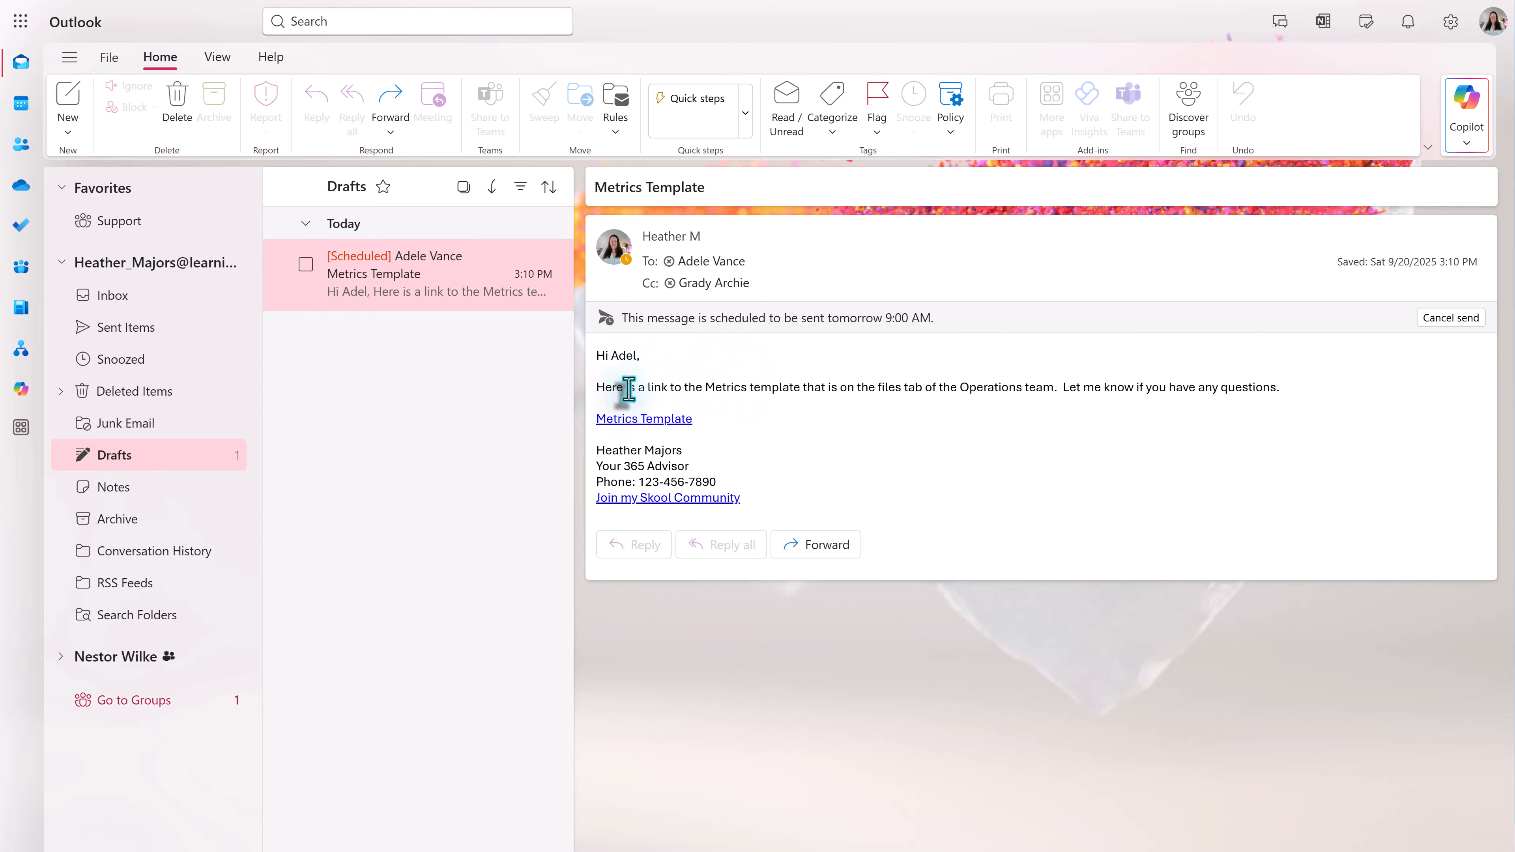
pyautogui.click(1450, 317)
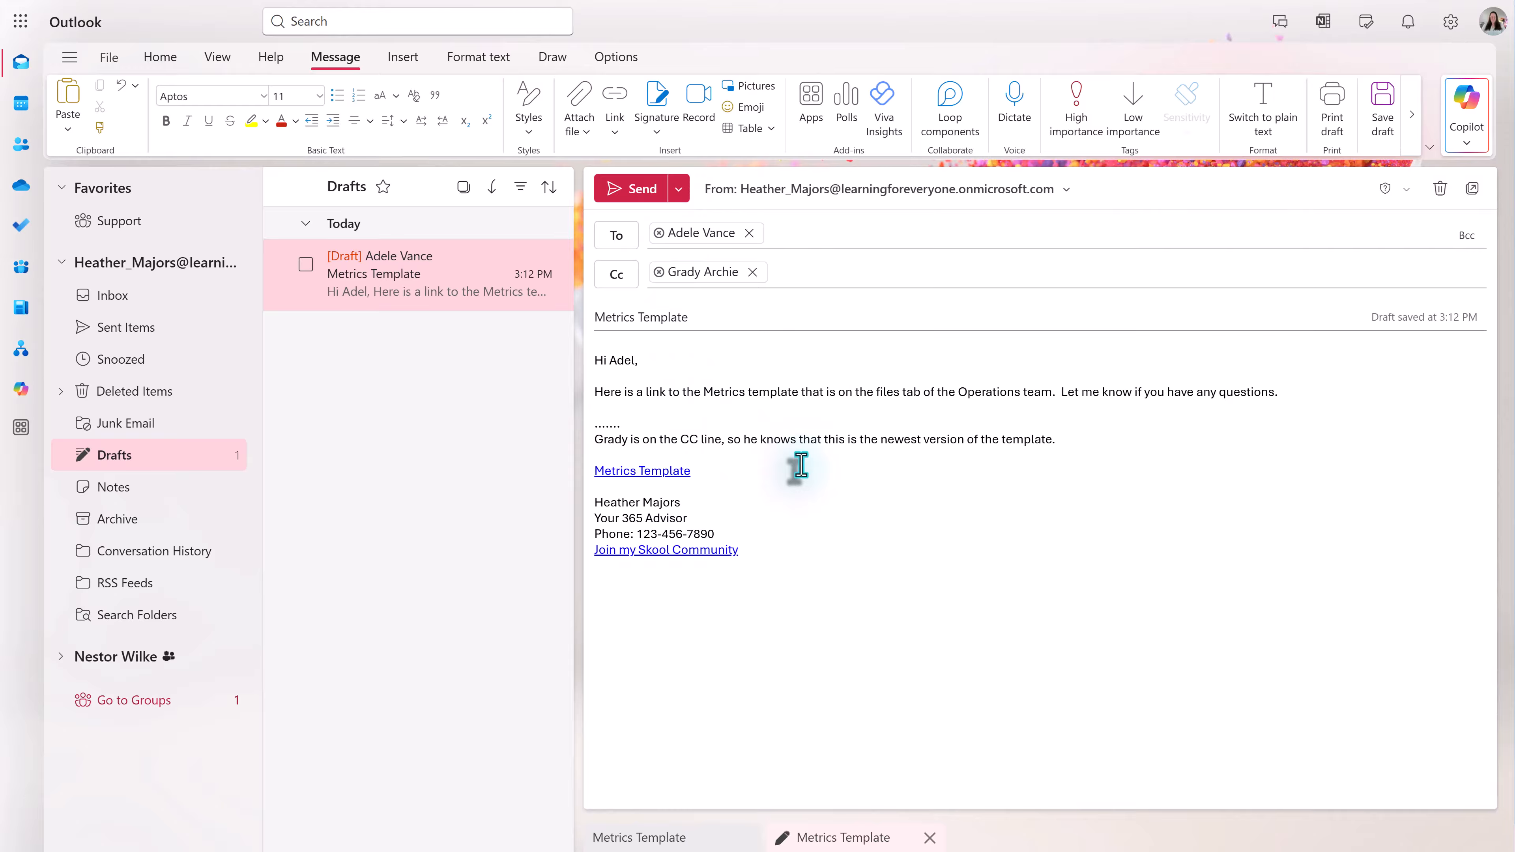
# - Reschedule the email for Monday 9/22/2025 at 9:00 AM, then cancel the send to reopen it
pyautogui.click(679, 189)
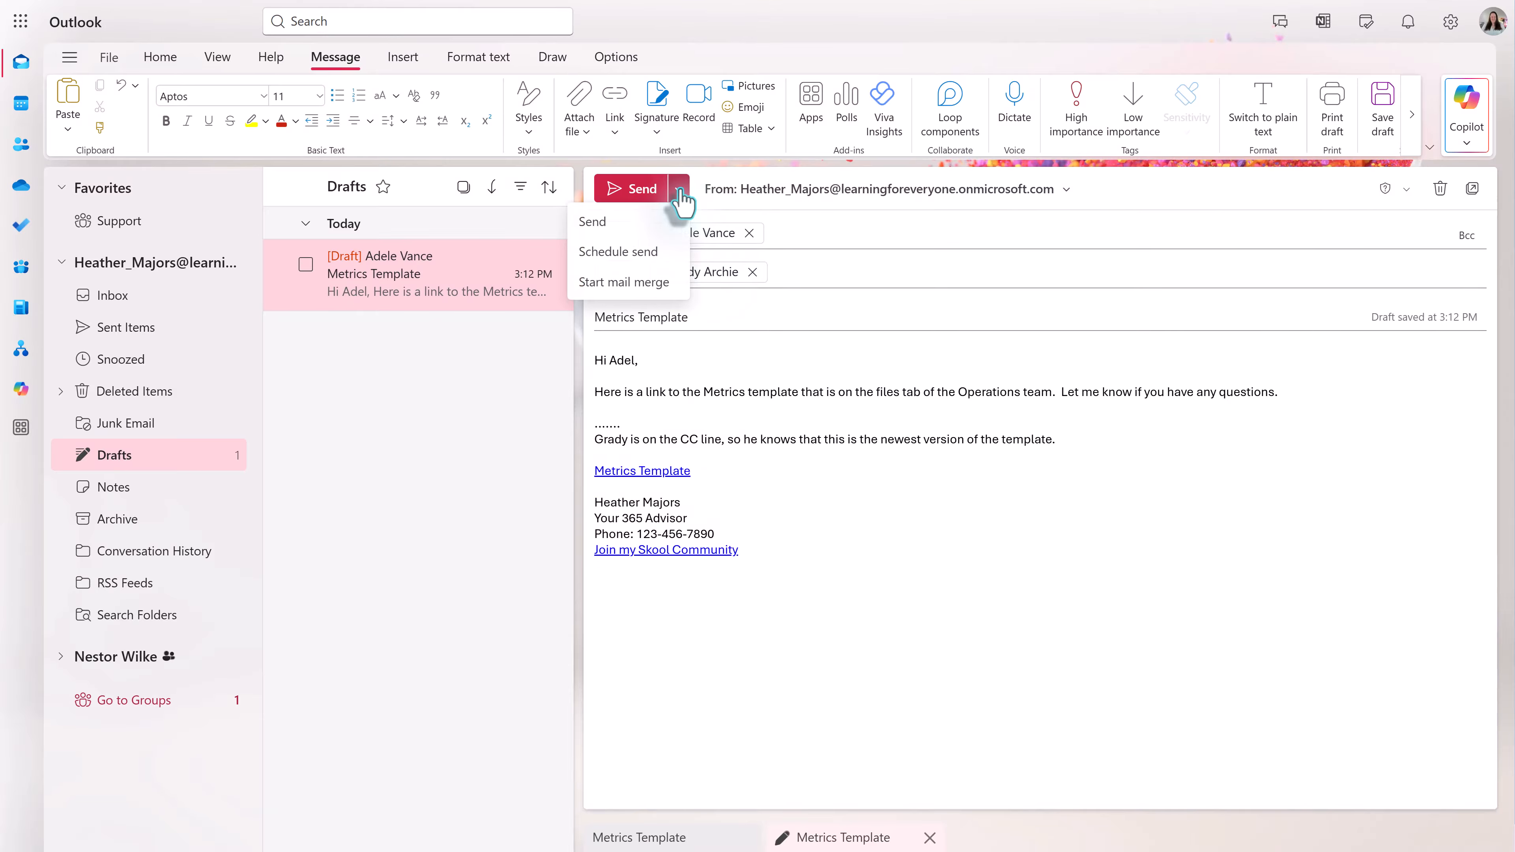
pyautogui.click(629, 260)
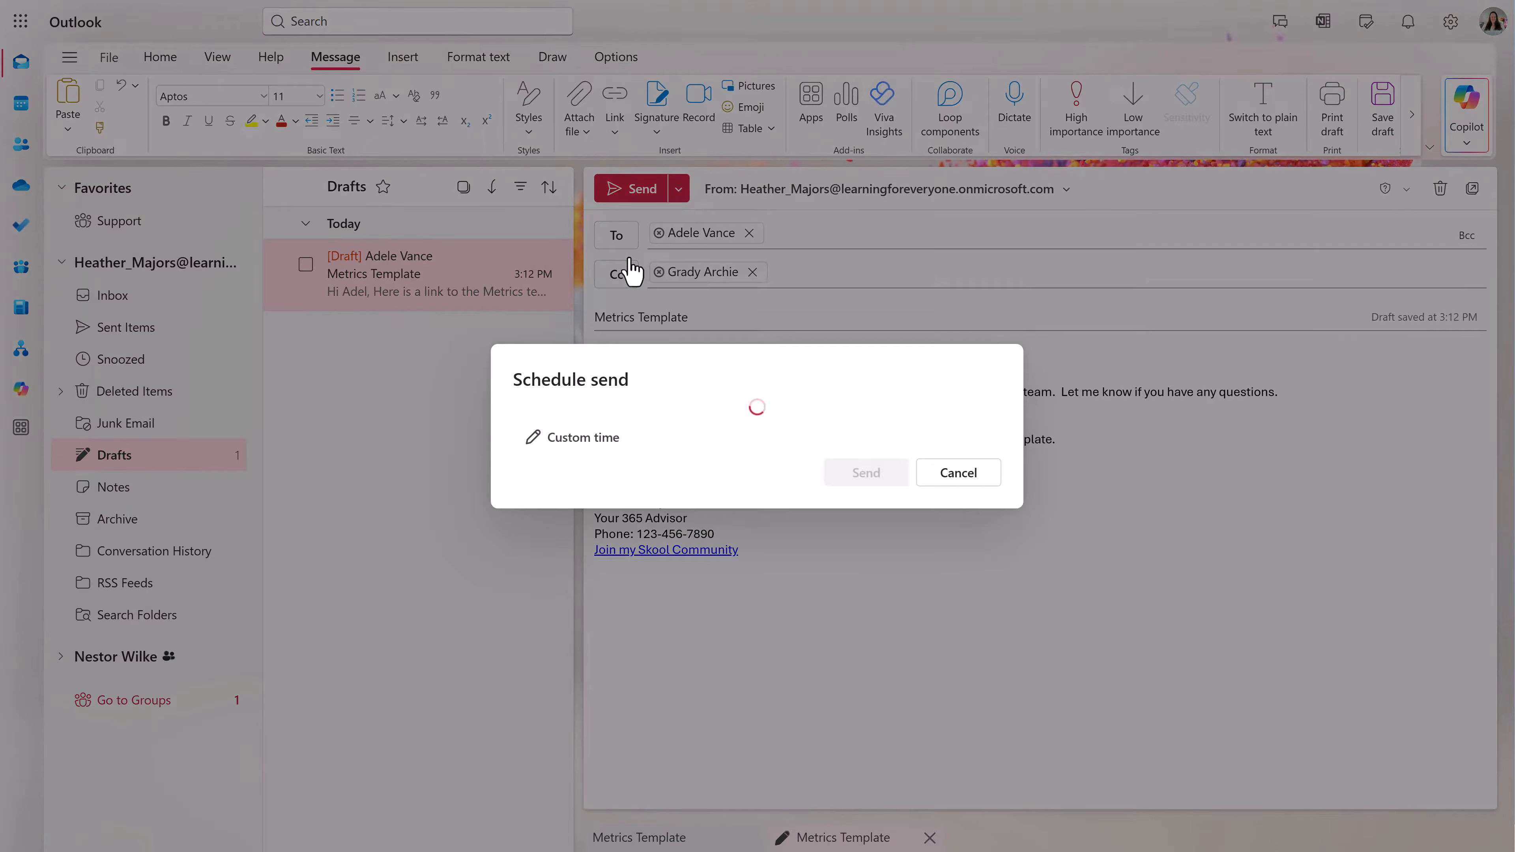
pyautogui.click(576, 501)
pyautogui.click(969, 441)
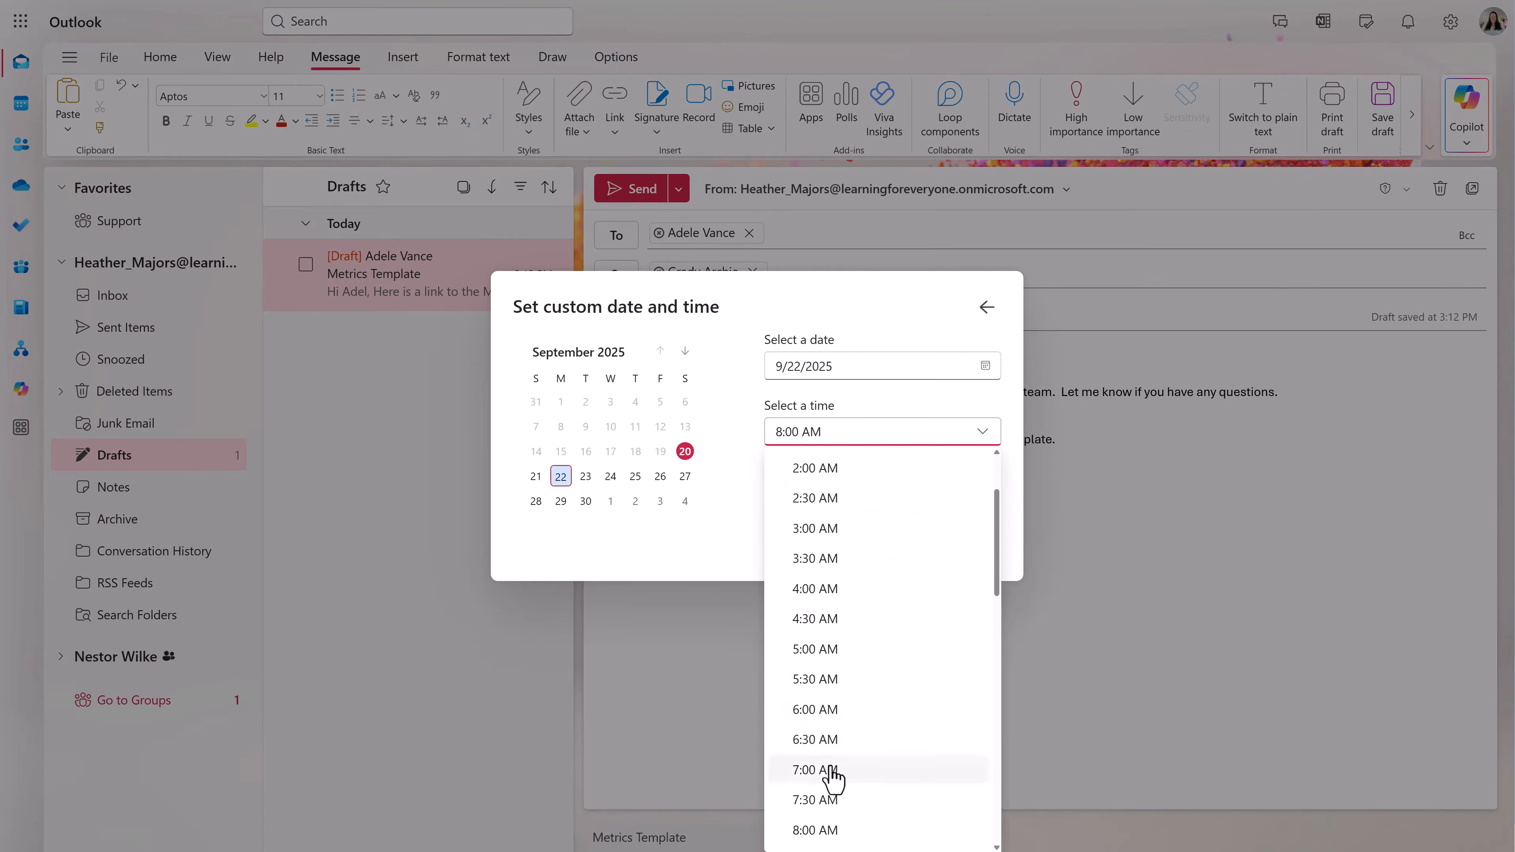
pyautogui.scroll(-3, 826, 764)
pyautogui.click(822, 717)
pyautogui.click(863, 547)
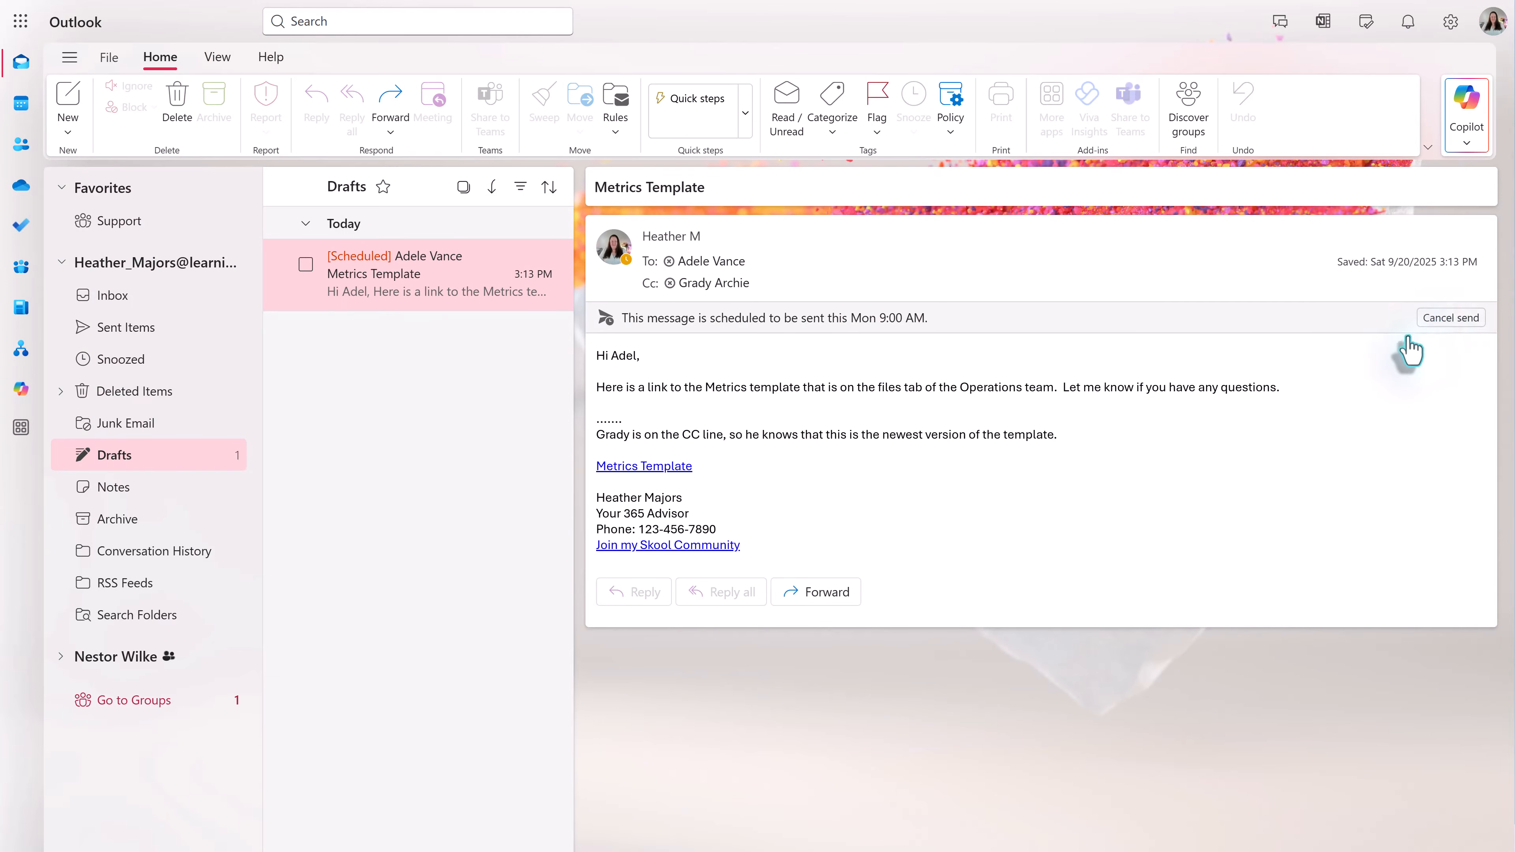
pyautogui.click(1449, 318)
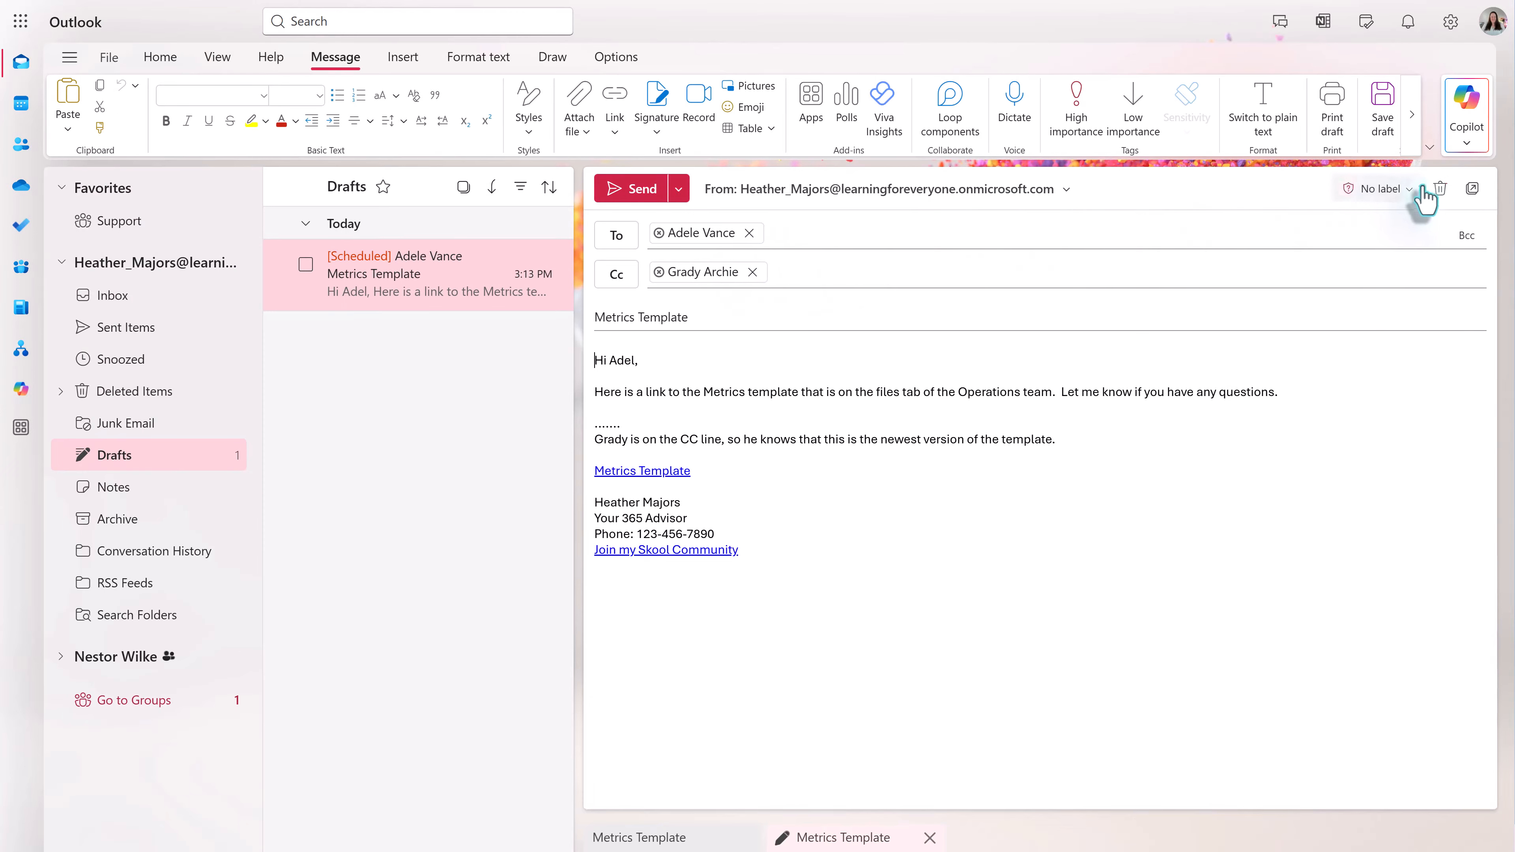
# - Discard the Metrics Template draft and confirm in the Discard message dialog
pyautogui.click(1440, 189)
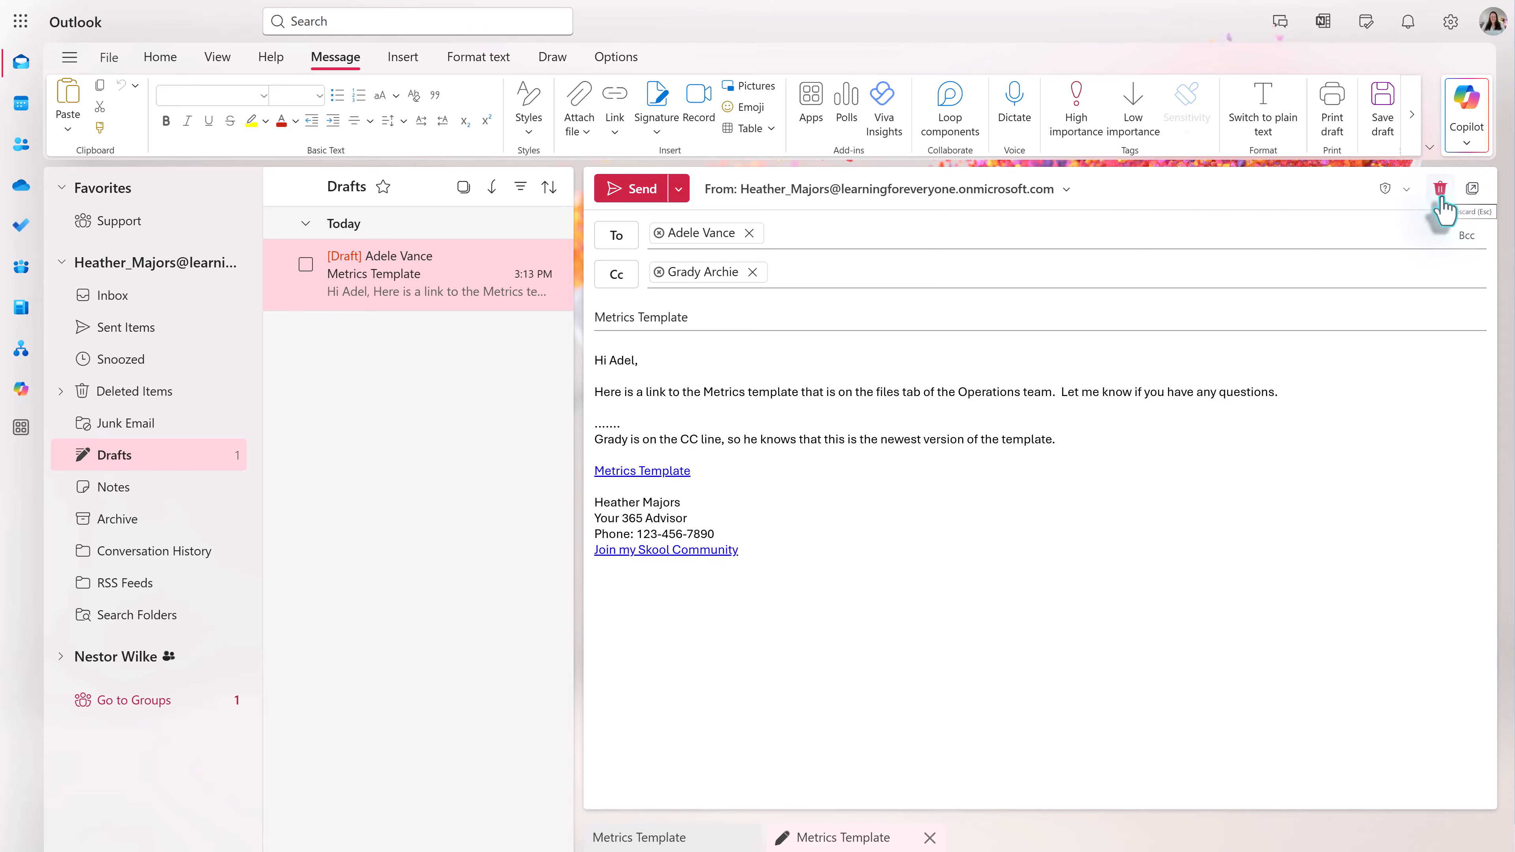
pyautogui.click(1441, 191)
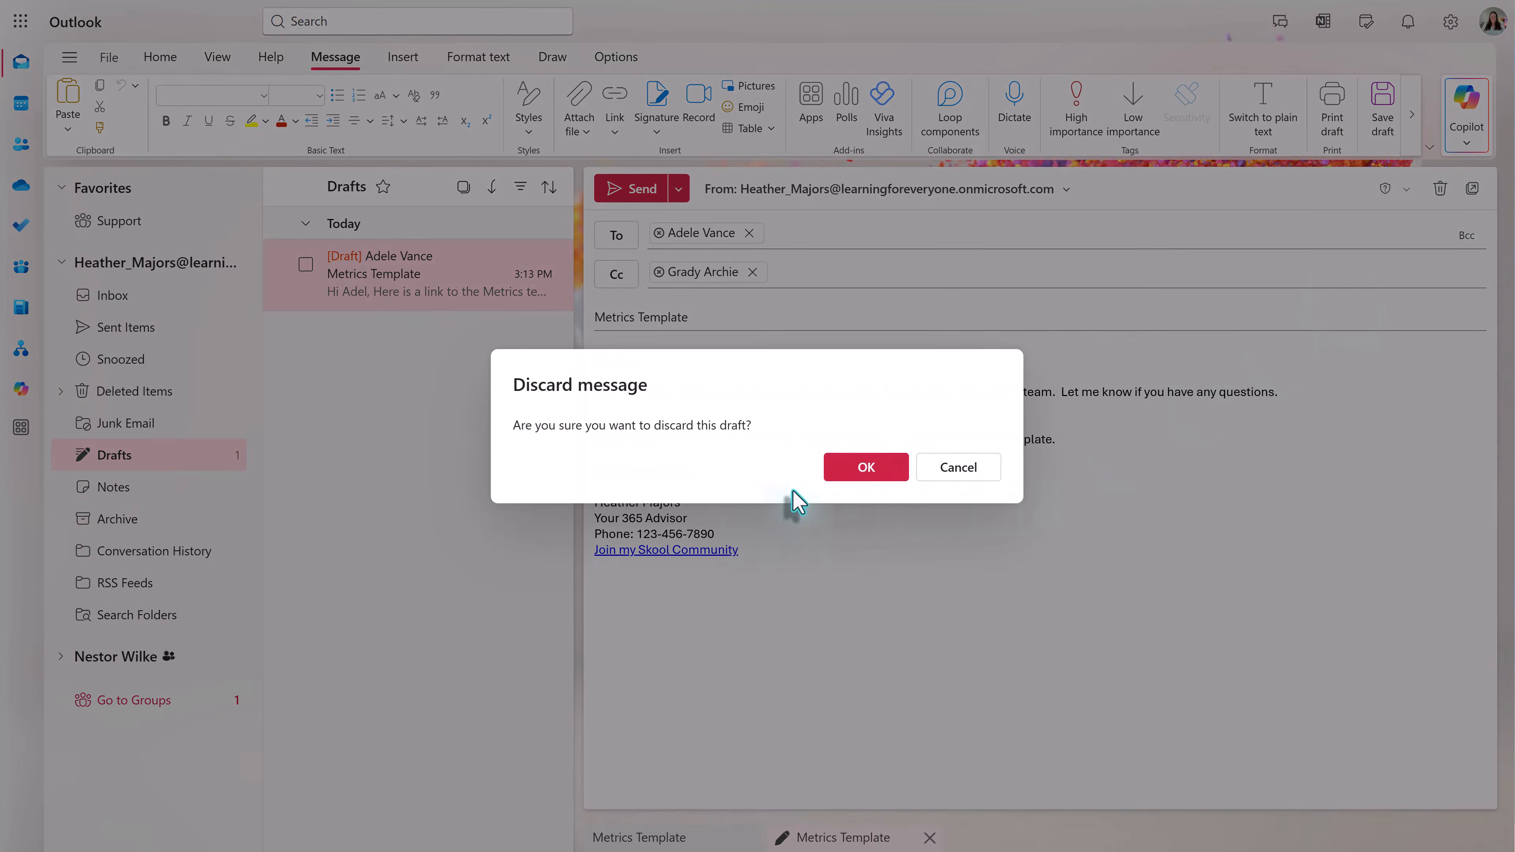
pyautogui.click(856, 473)
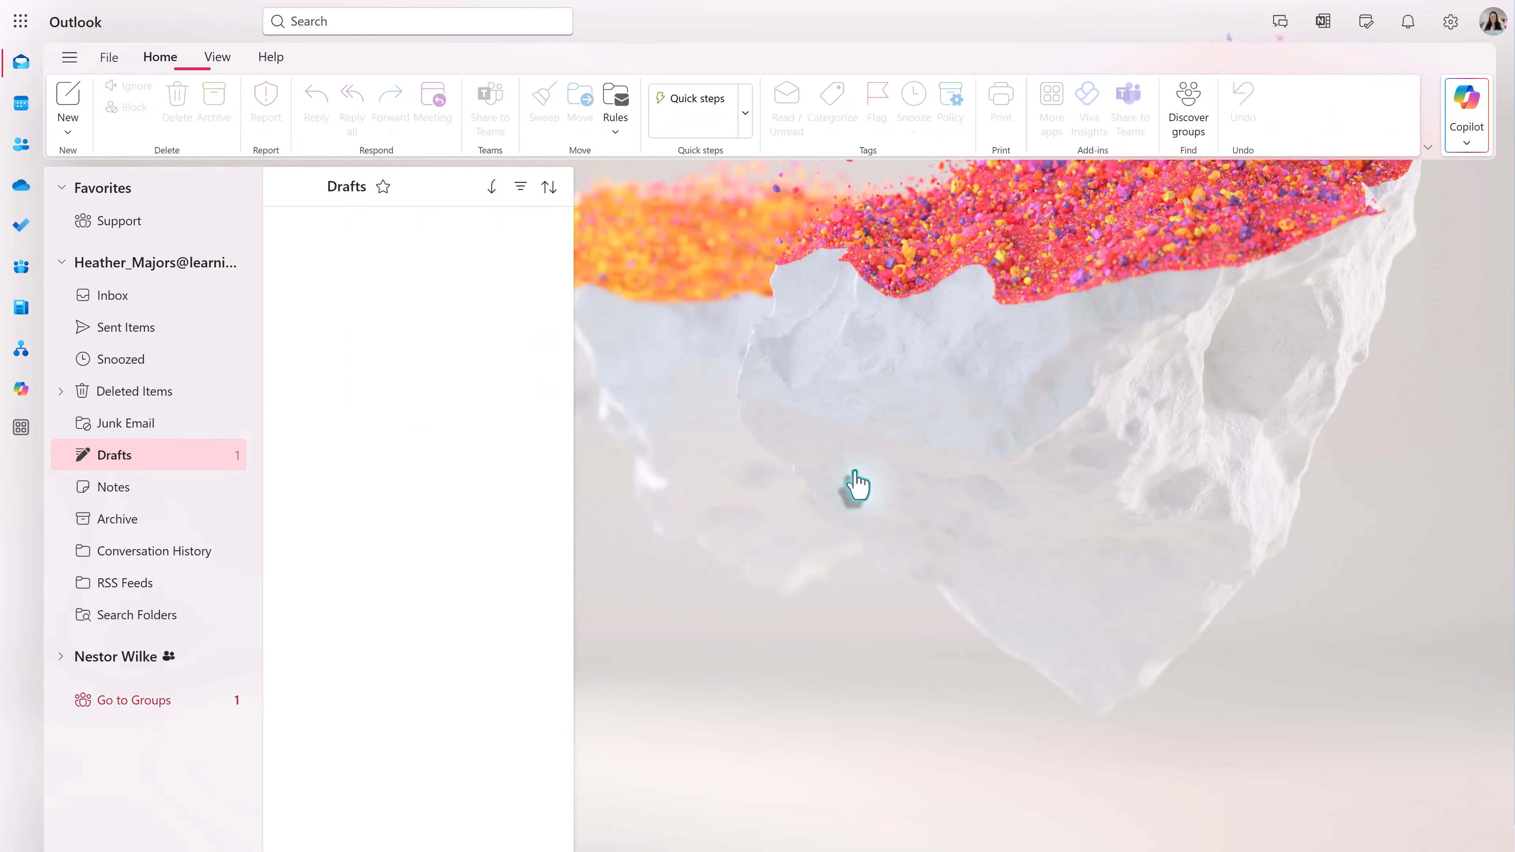
# - Open the Inbox and switch from Reply to Reply all on the Quarterly Reports Due 9/26/2025 COB message
pyautogui.click(119, 296)
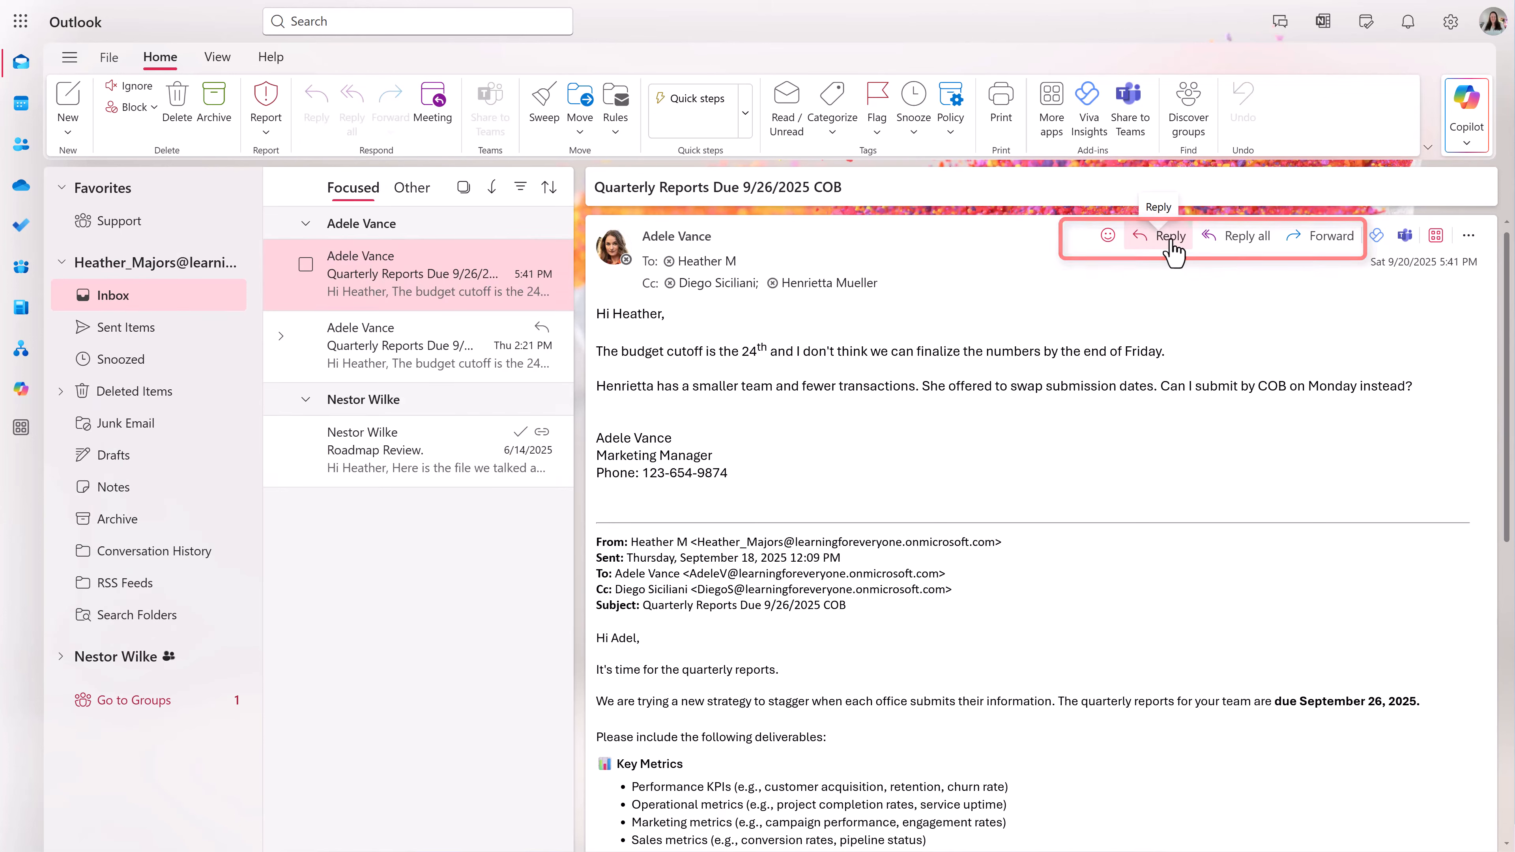
pyautogui.click(1171, 242)
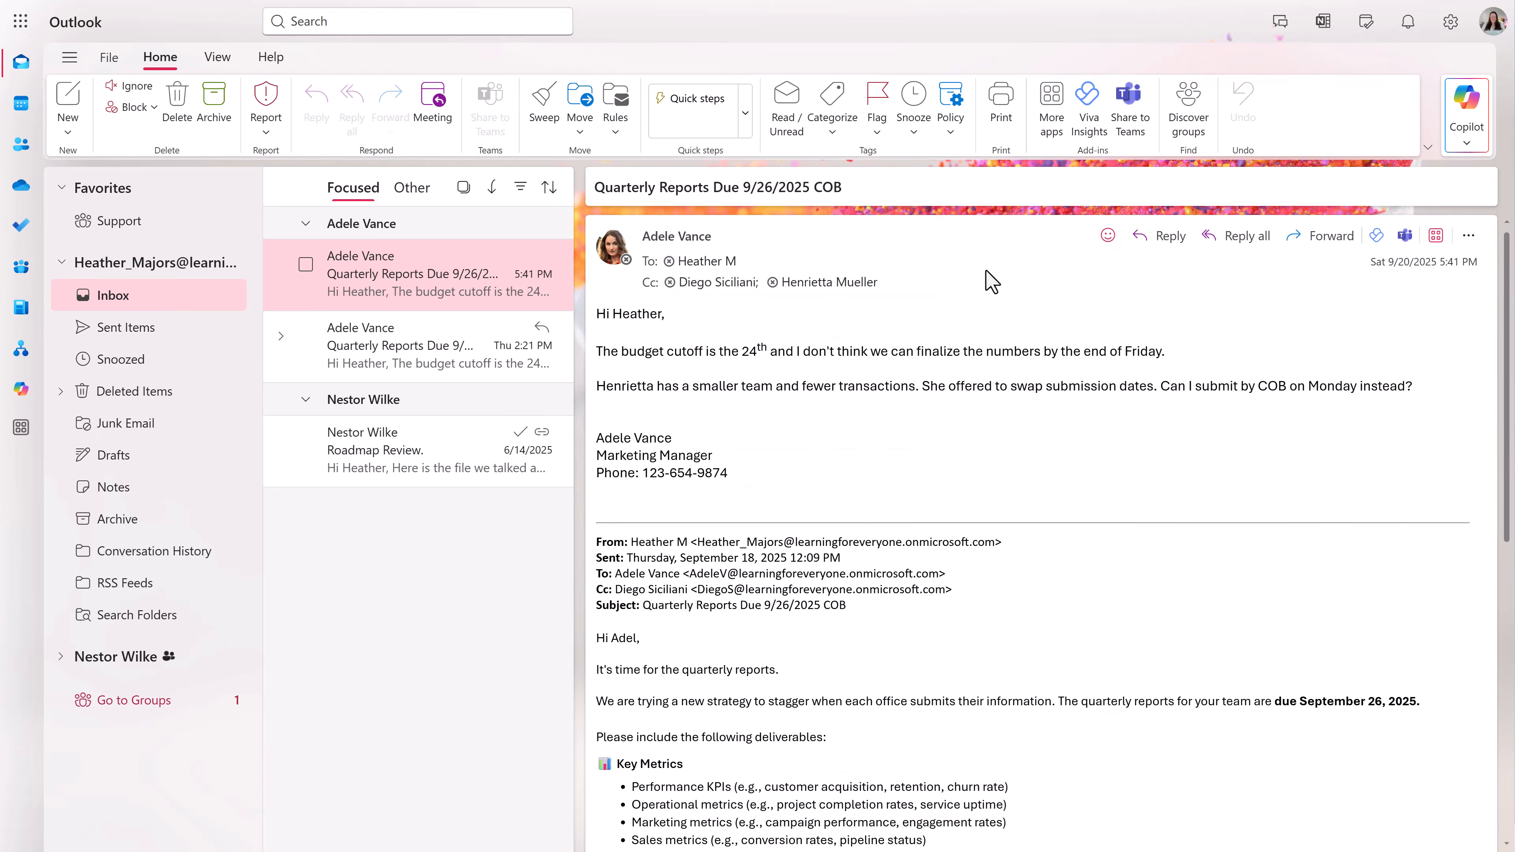
pyautogui.click(1248, 236)
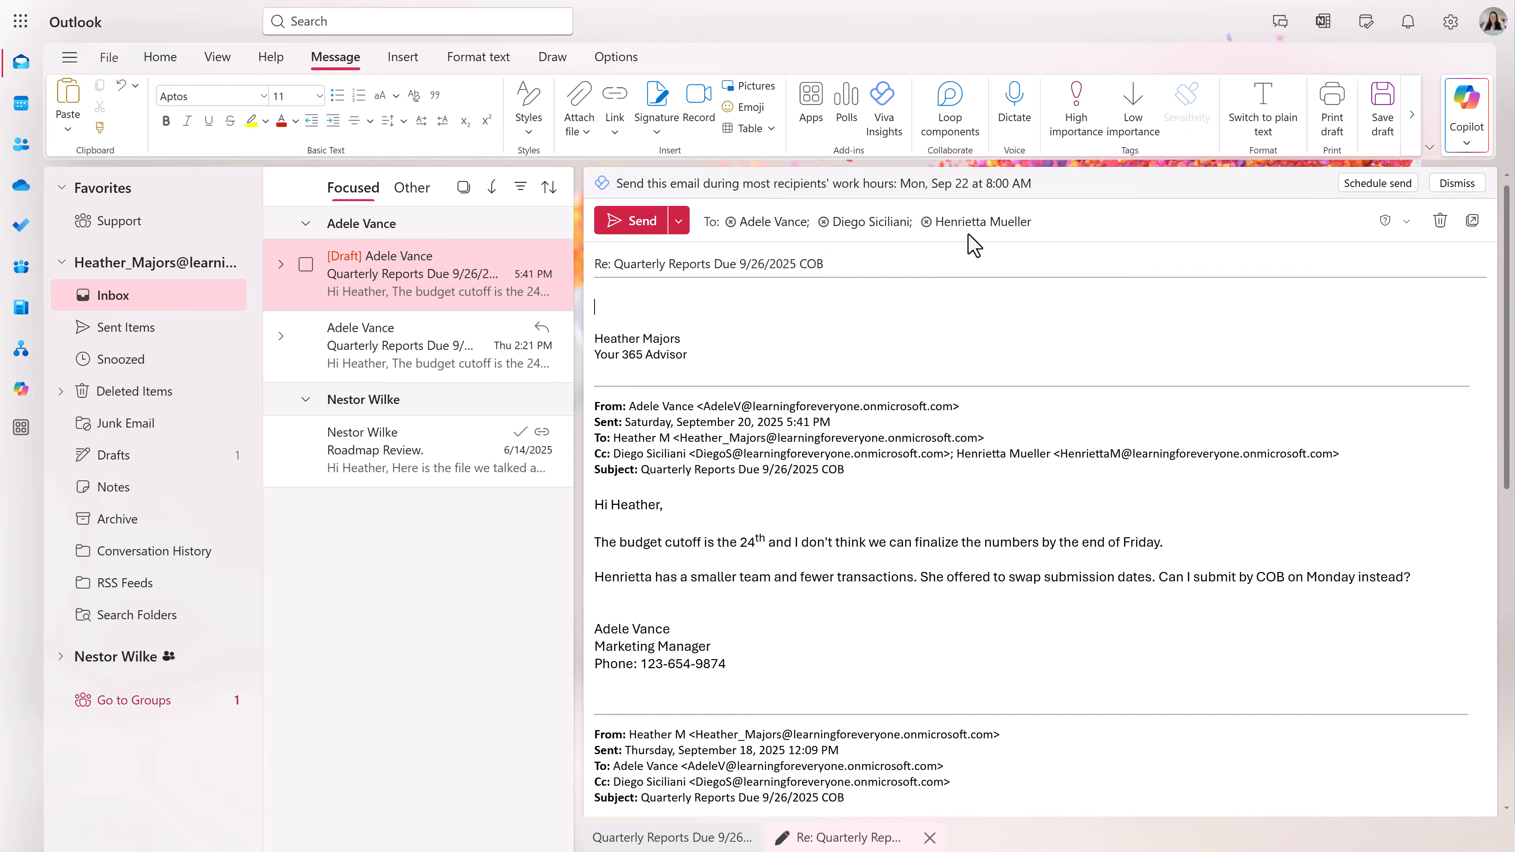
# - Write 'Hi Team,', the holiday time-off request due COB 10/17/2025, and a 'v/r Your Manager' sign-off
pyautogui.write('Hi Team,')
pyautogui.press('Return')
pyautogui.press('Return')
pyautogui.write('I need to start planning for cov')
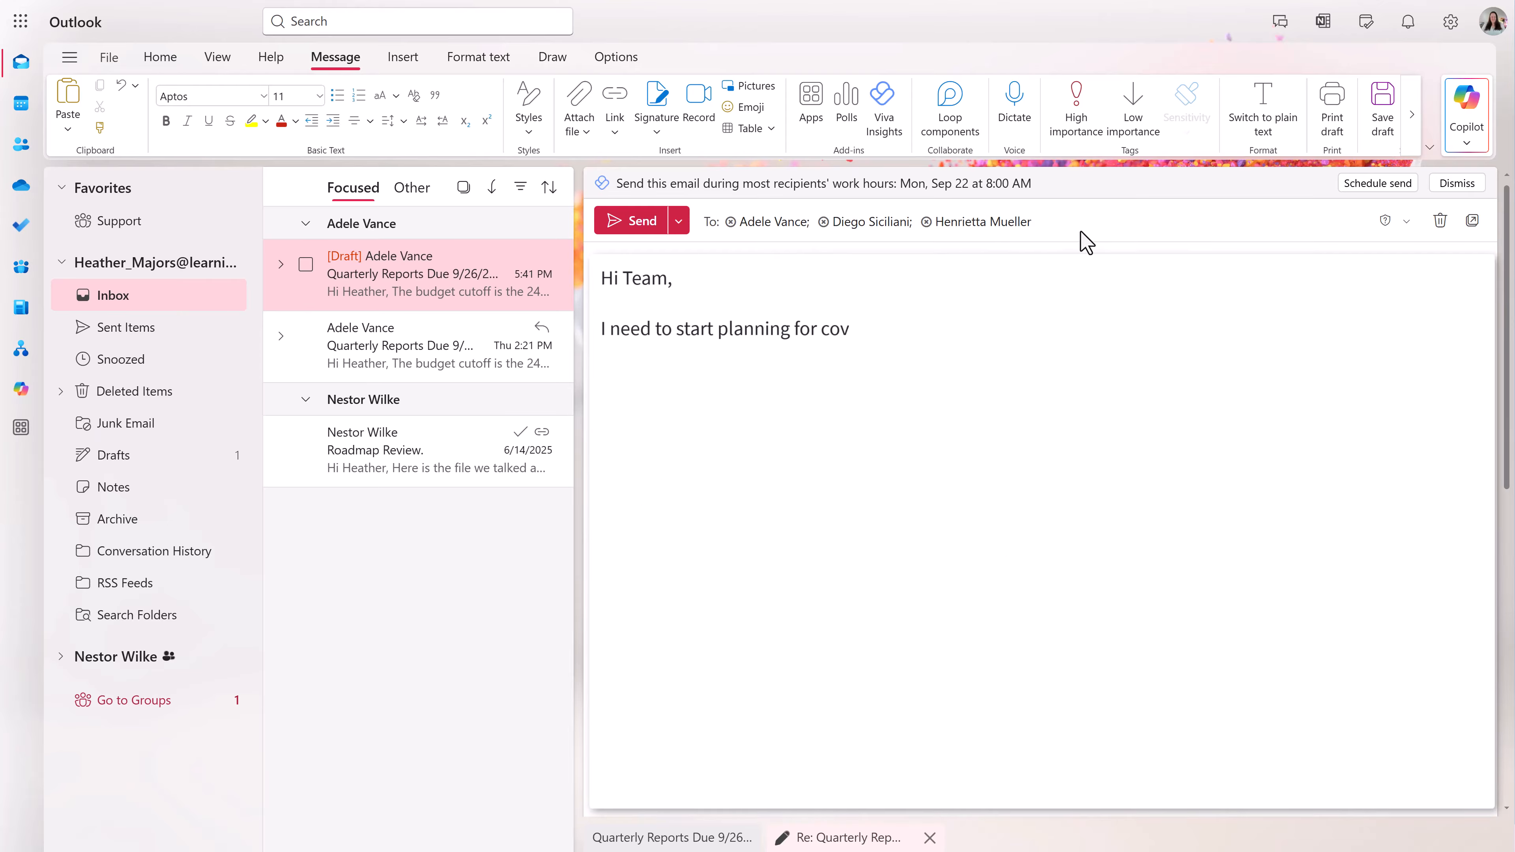
pyautogui.write('erage during the holiday season. Please send yo')
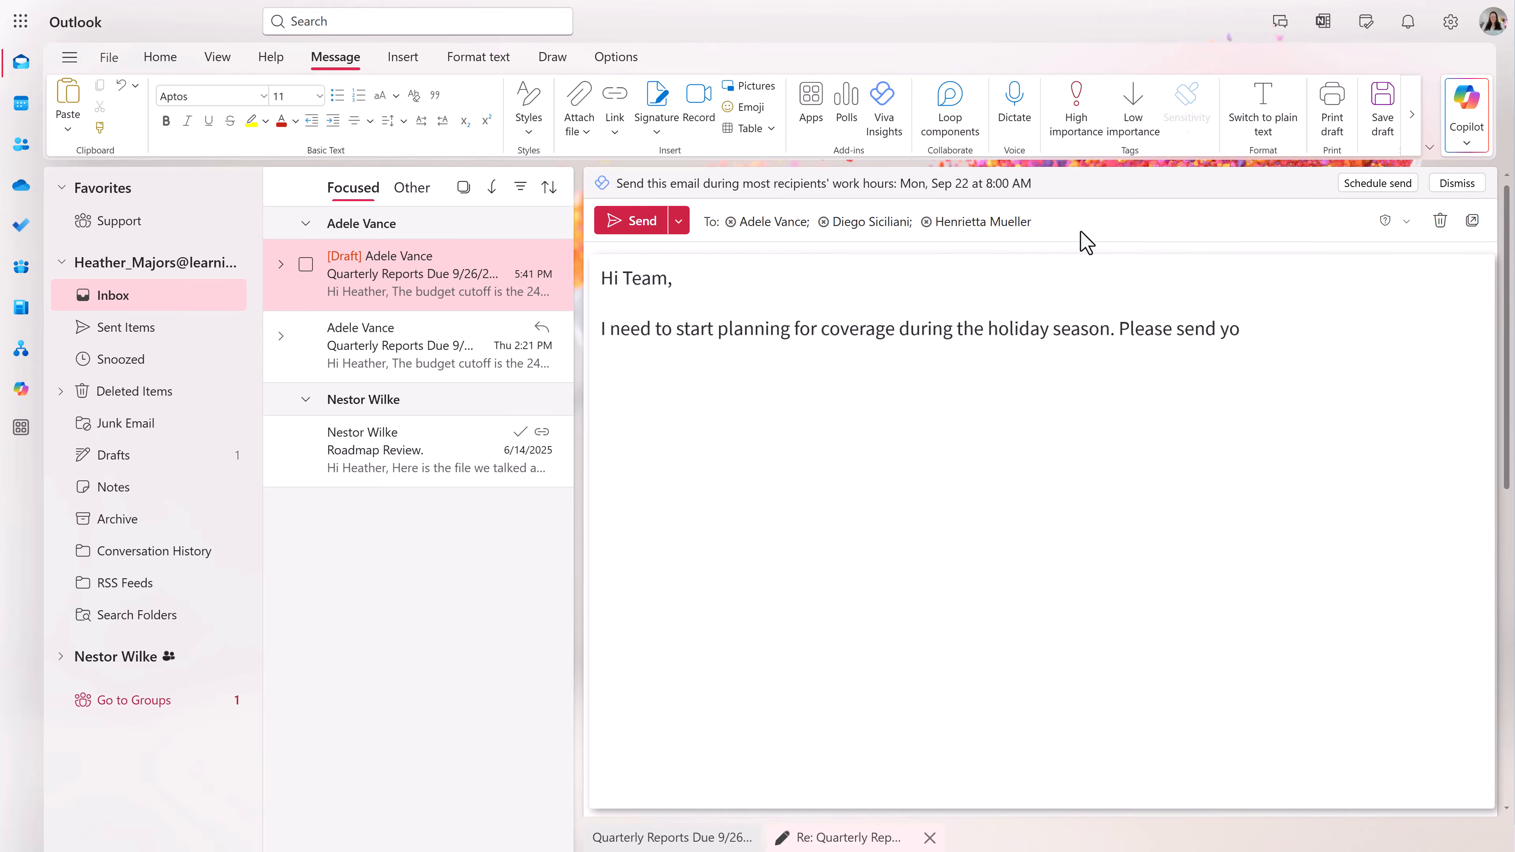
pyautogui.write('ur time off requests by COB 10/17/2025.  Please cl')
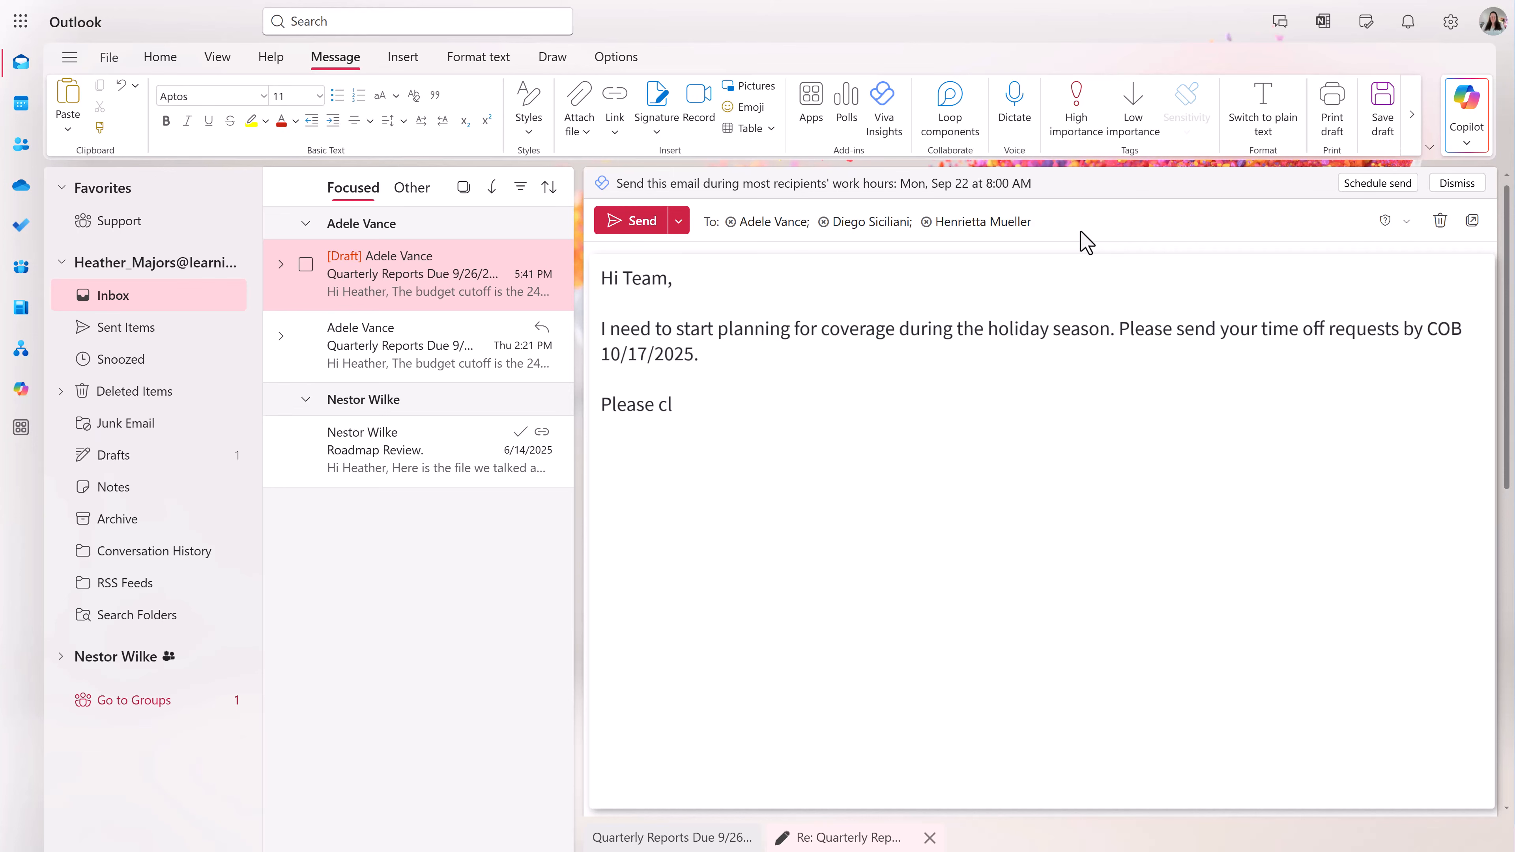
pyautogui.write('ick reply when responding to this message.')
pyautogui.press('Return')
pyautogui.press('Return')
pyautogui.write('v/r')
pyautogui.press('Return')
pyautogui.write('Y')
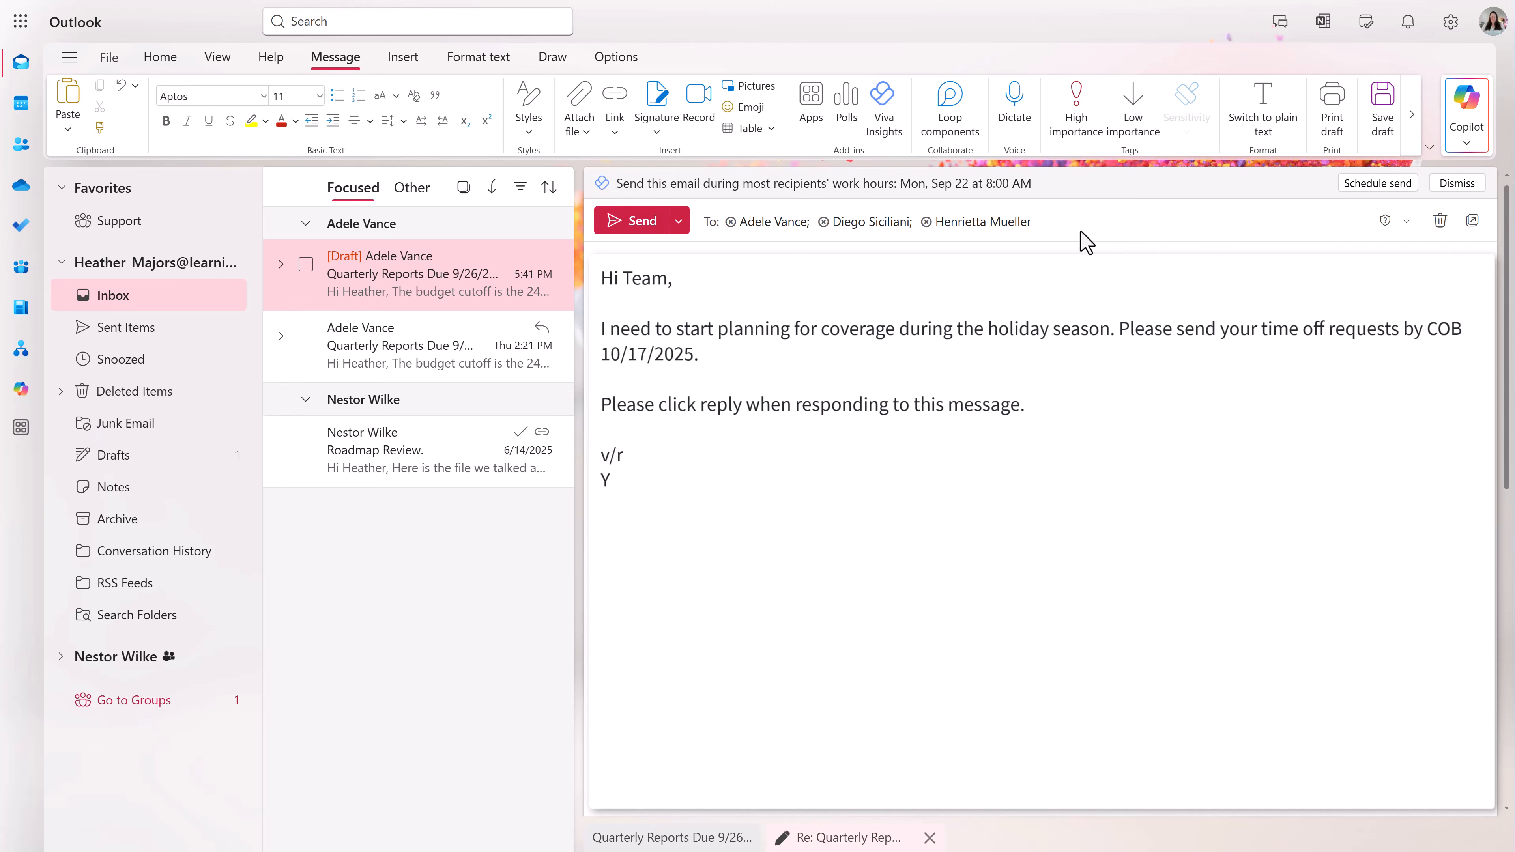
pyautogui.write('our Manager')
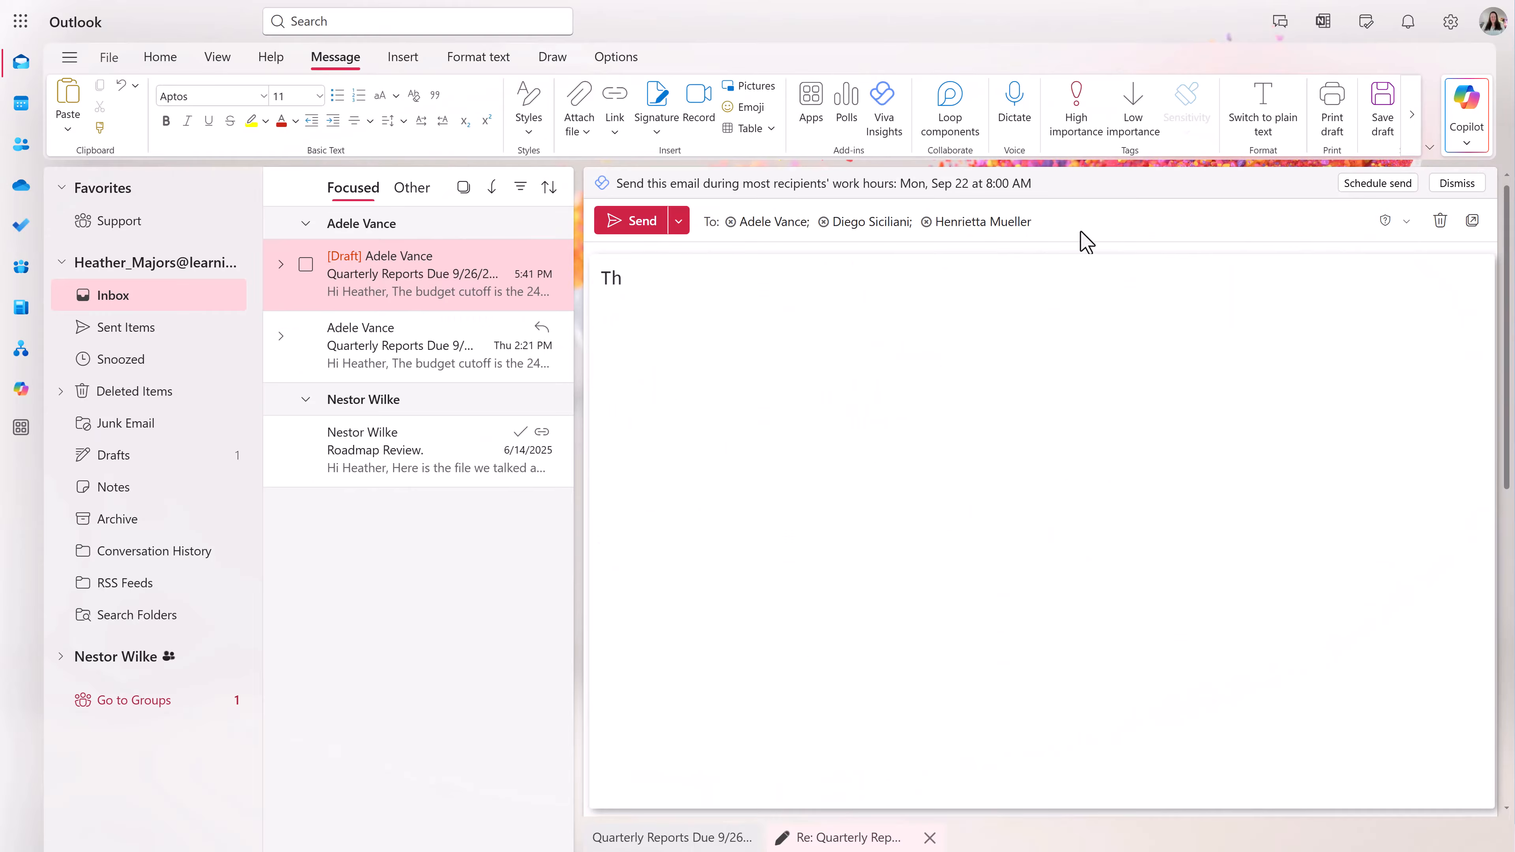
# - Add the reply-all overload paragraphs and close with 'Drop a comment below if you have a Reply All story to share'
pyautogui.write('en you end up with a ton of messages.')
pyautogui.press('Return')
pyautogui.press('Return')
pyautogui.write('And my favorite are the re')
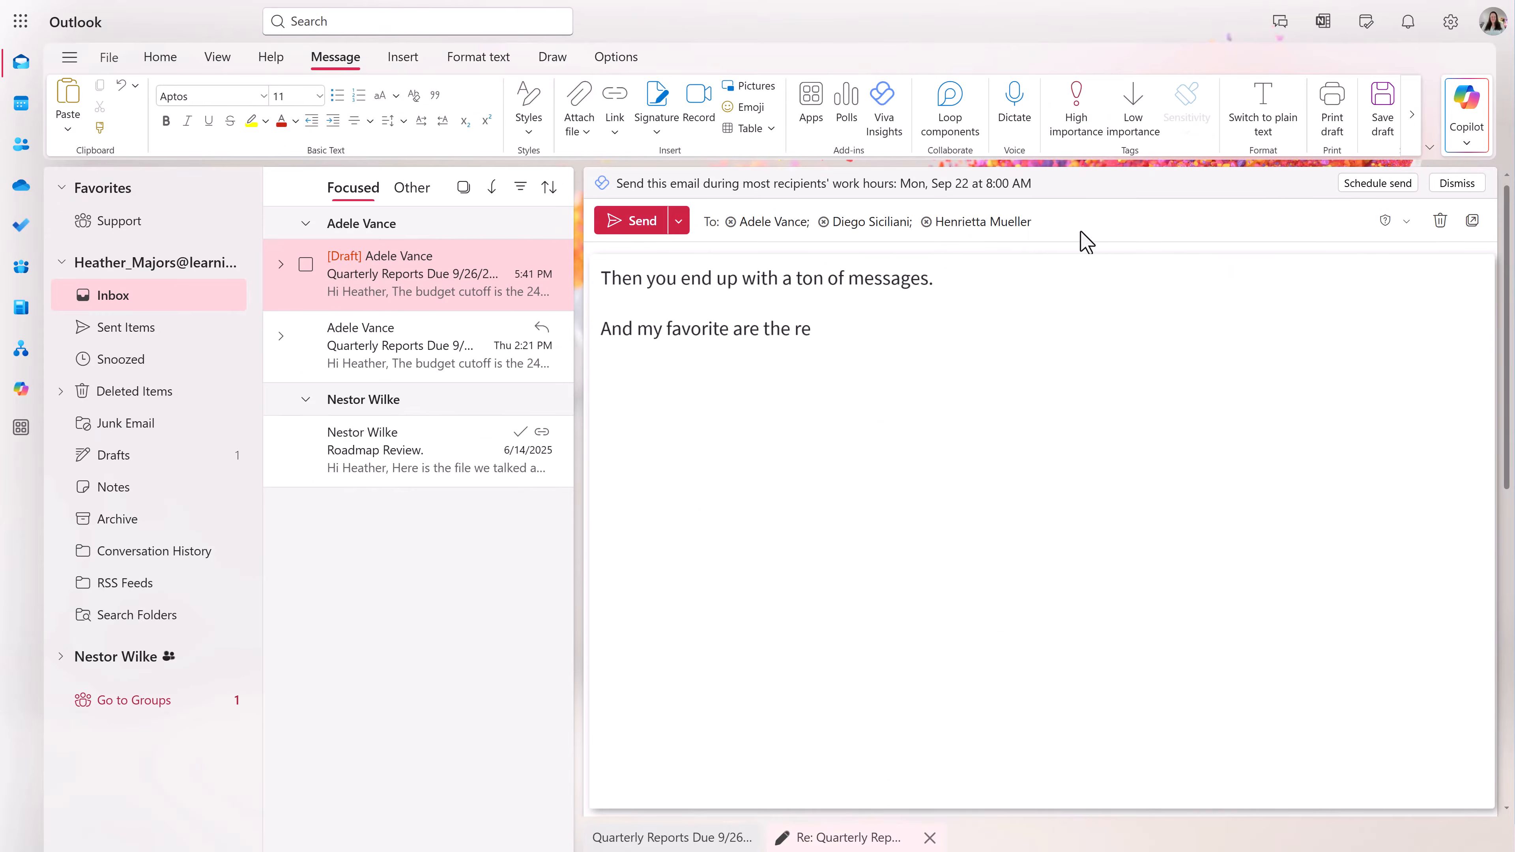
pyautogui.write('ply all messages asking people to stop using rep')
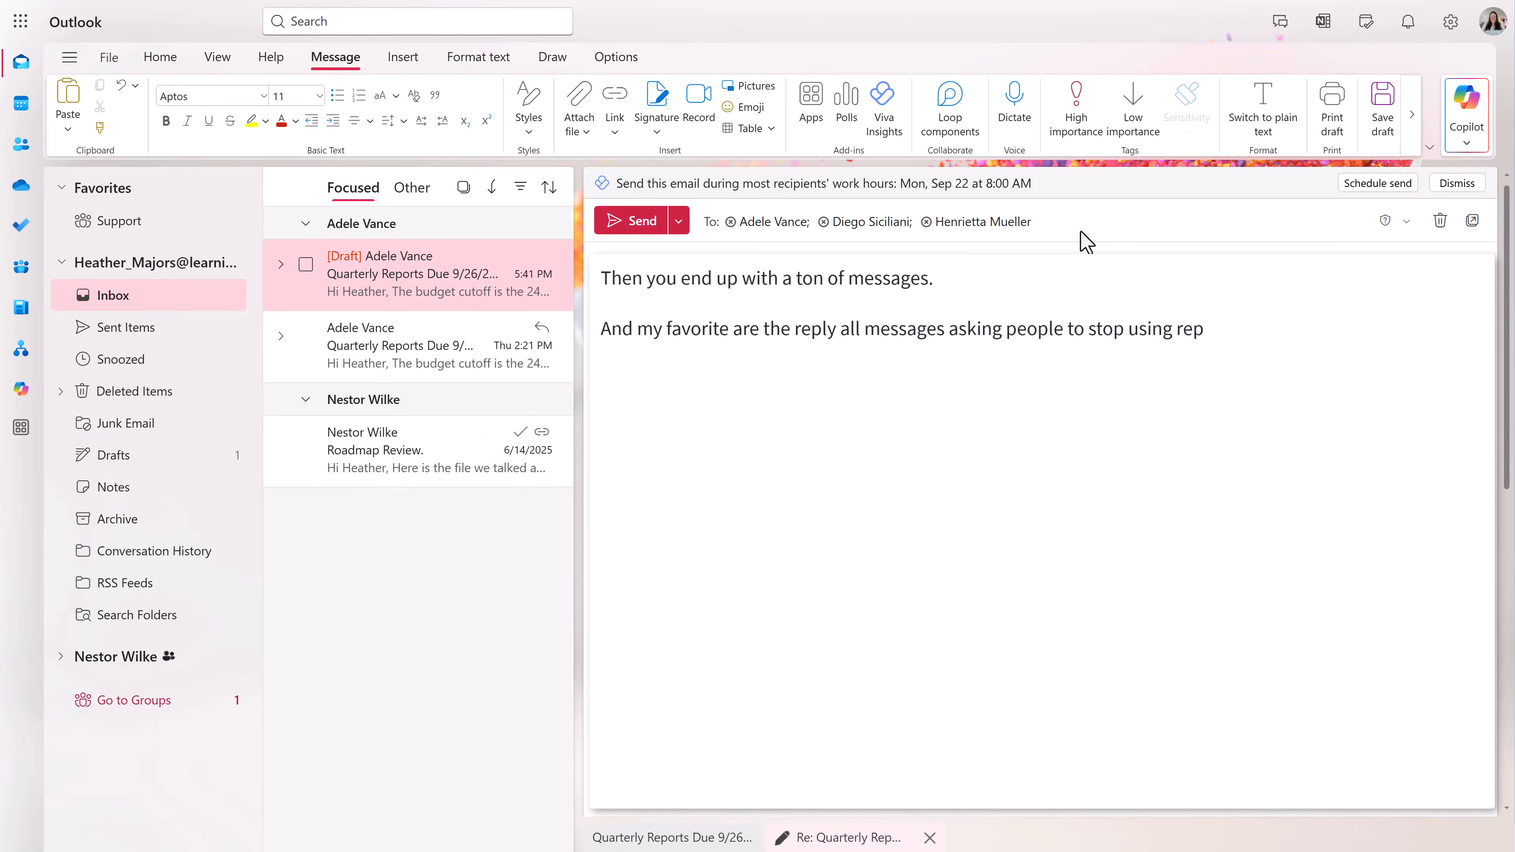
pyautogui.write('ly all.  ➡Just use reply so that everyone can save')
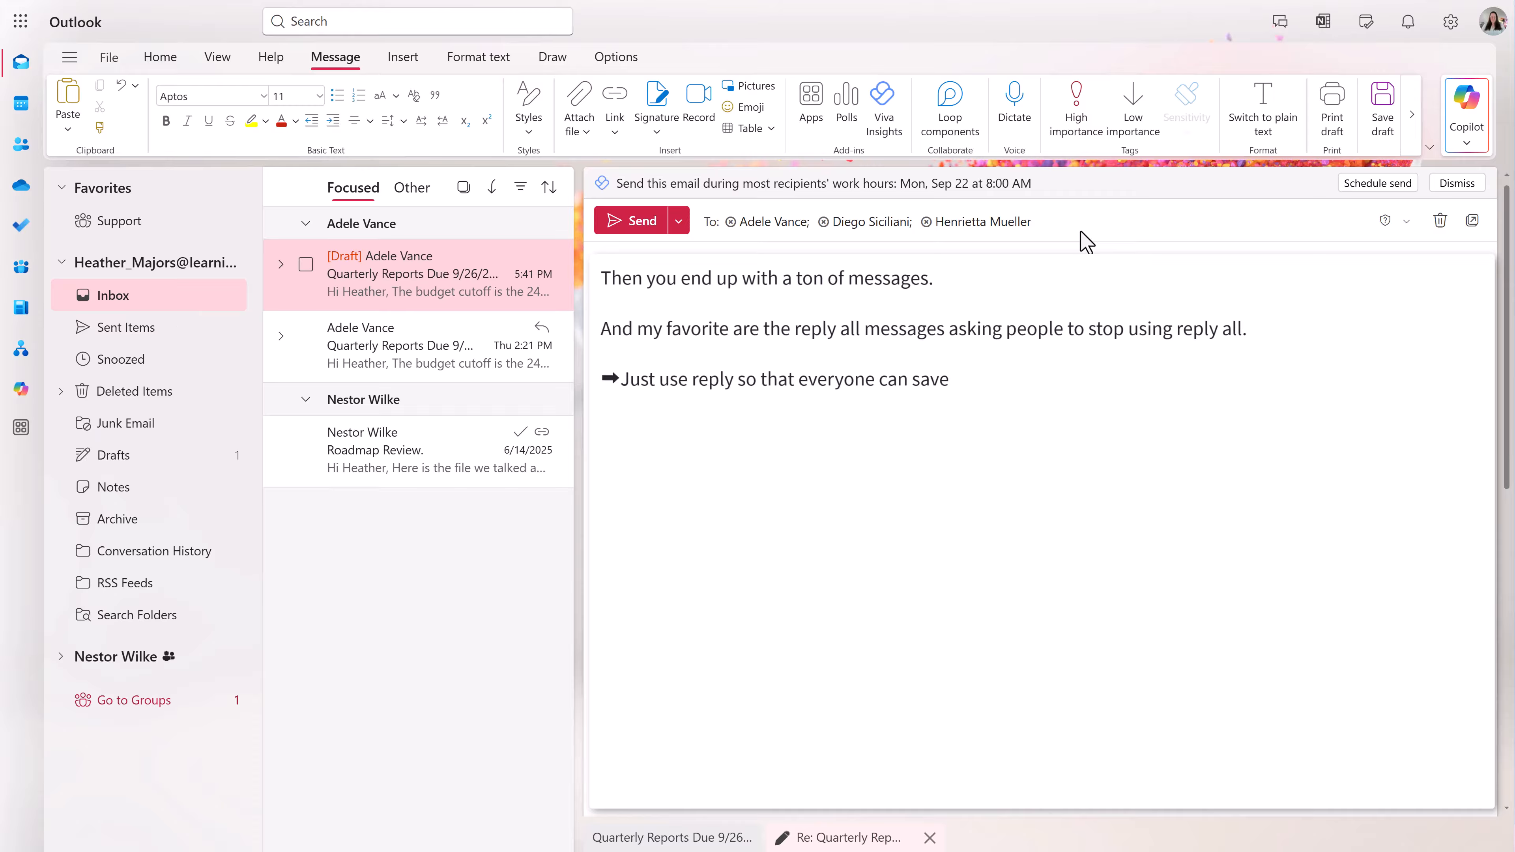
pyautogui.write(' time by not having an inbox clogged with unneces')
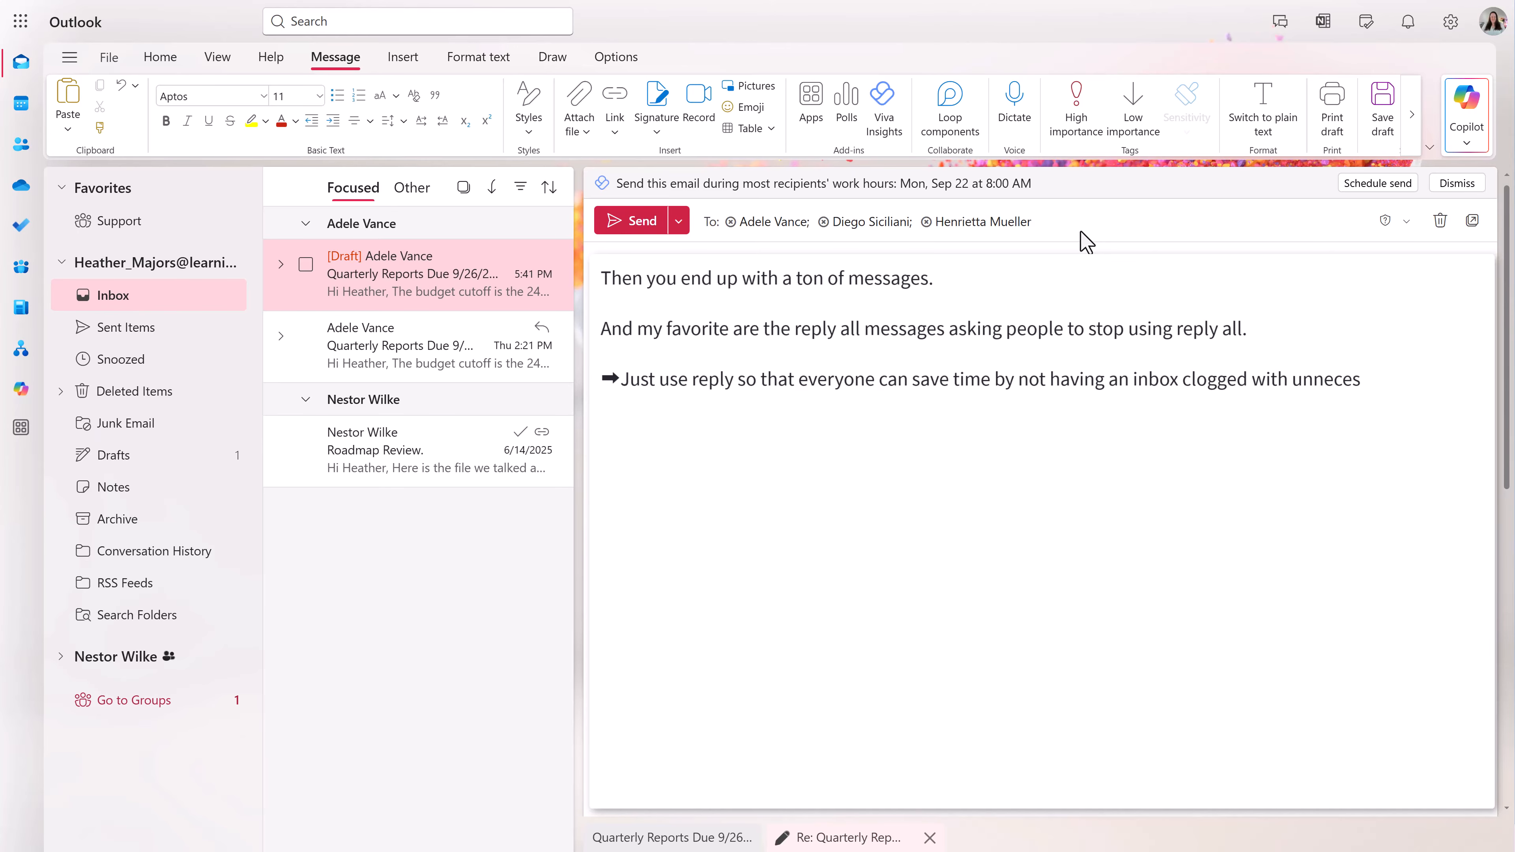
pyautogui.write('sary messages.')
pyautogui.press('Return')
pyautogui.press('Return')
pyautogui.write('Drop a comment below if you have a')
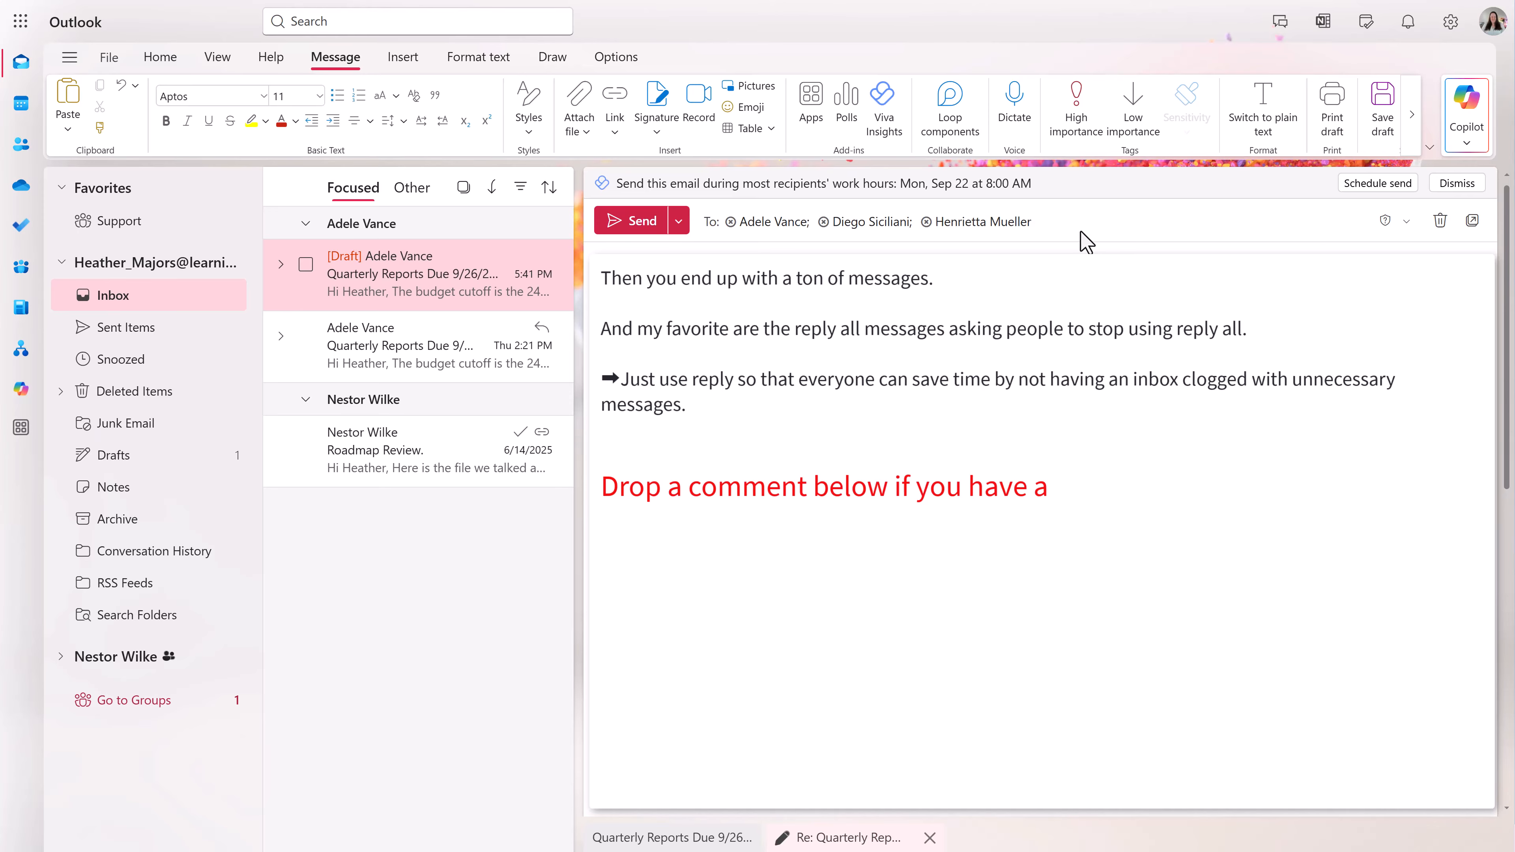
pyautogui.write(' Reply All story to share')
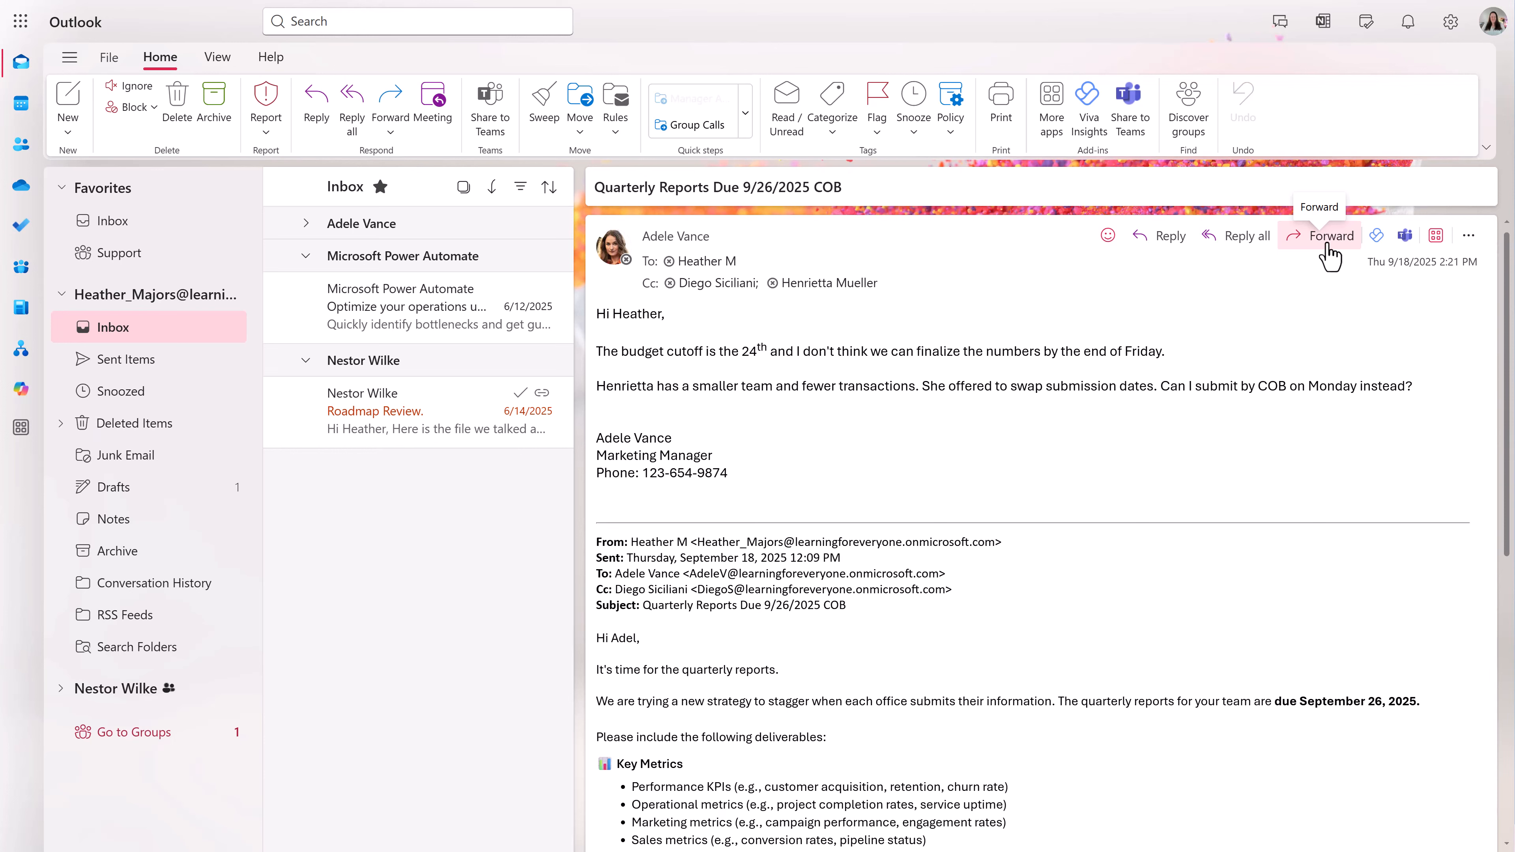
# - Forward the Quarterly Reports message to the suggested colleague and send it
pyautogui.click(390, 133)
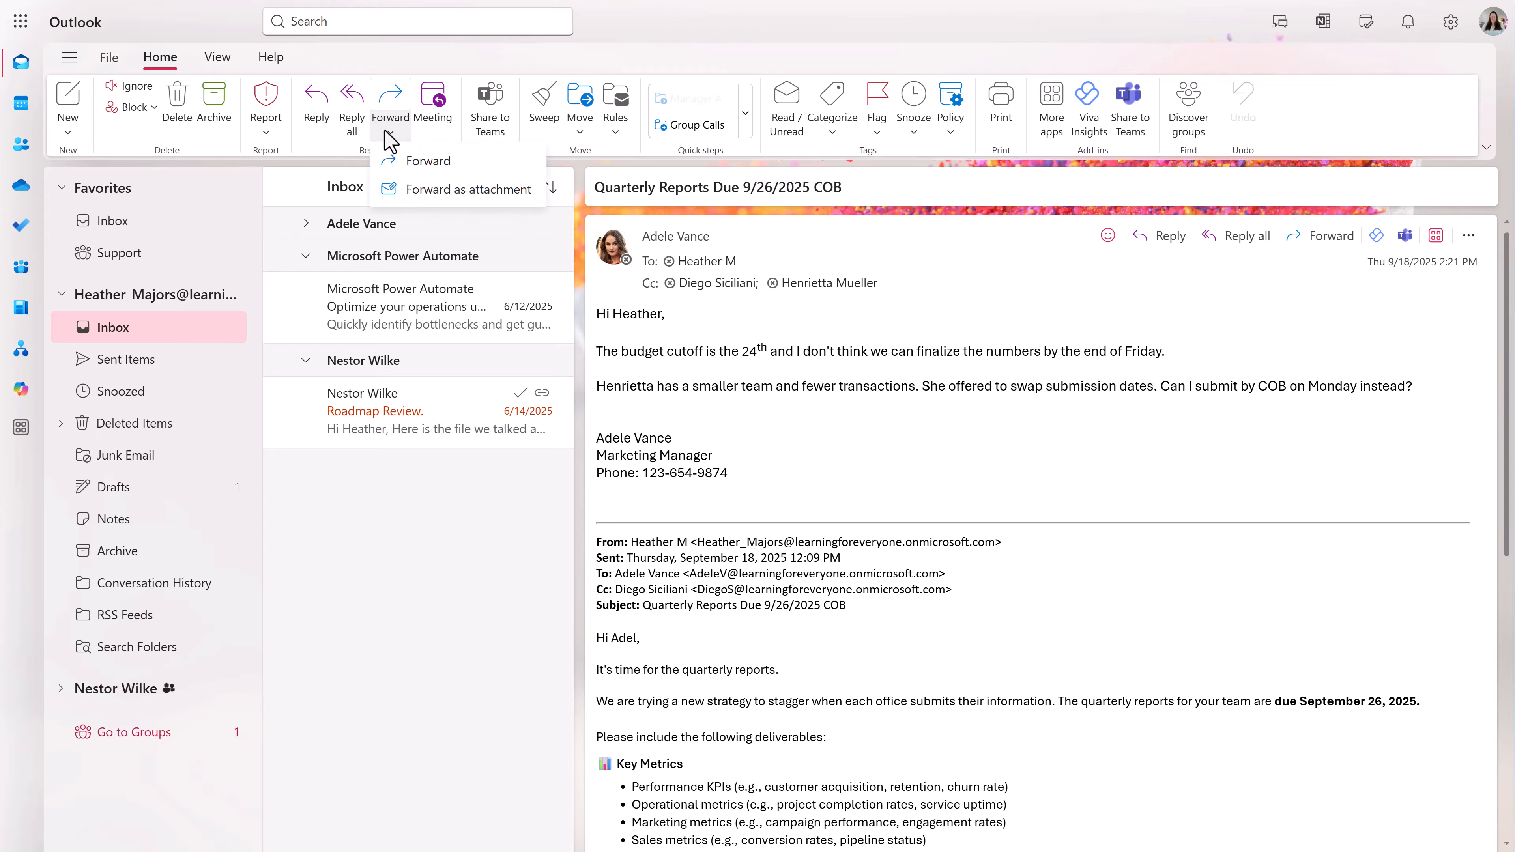
pyautogui.click(389, 133)
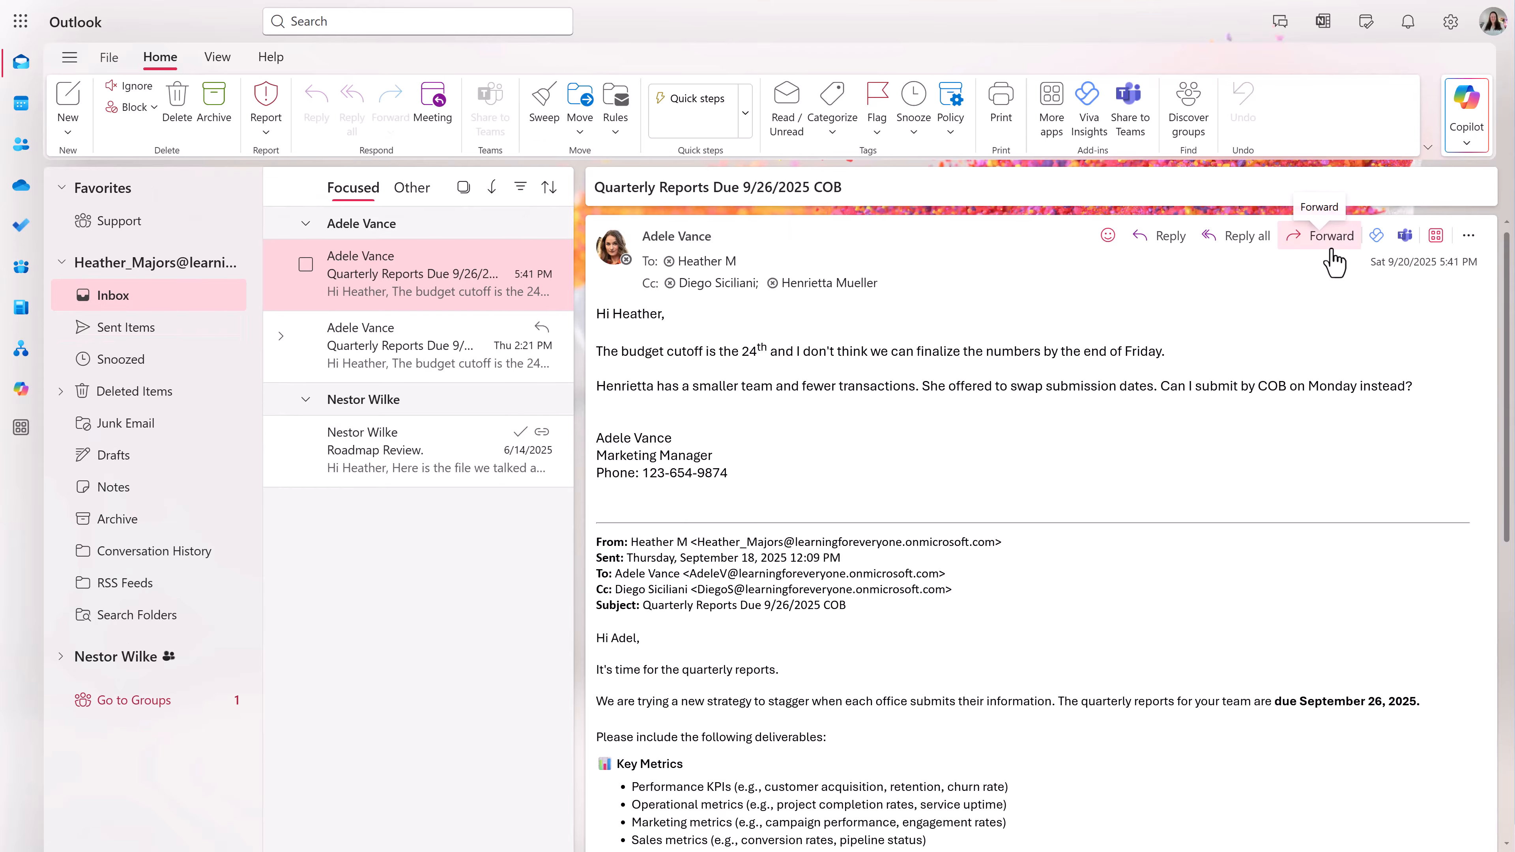
pyautogui.click(1334, 246)
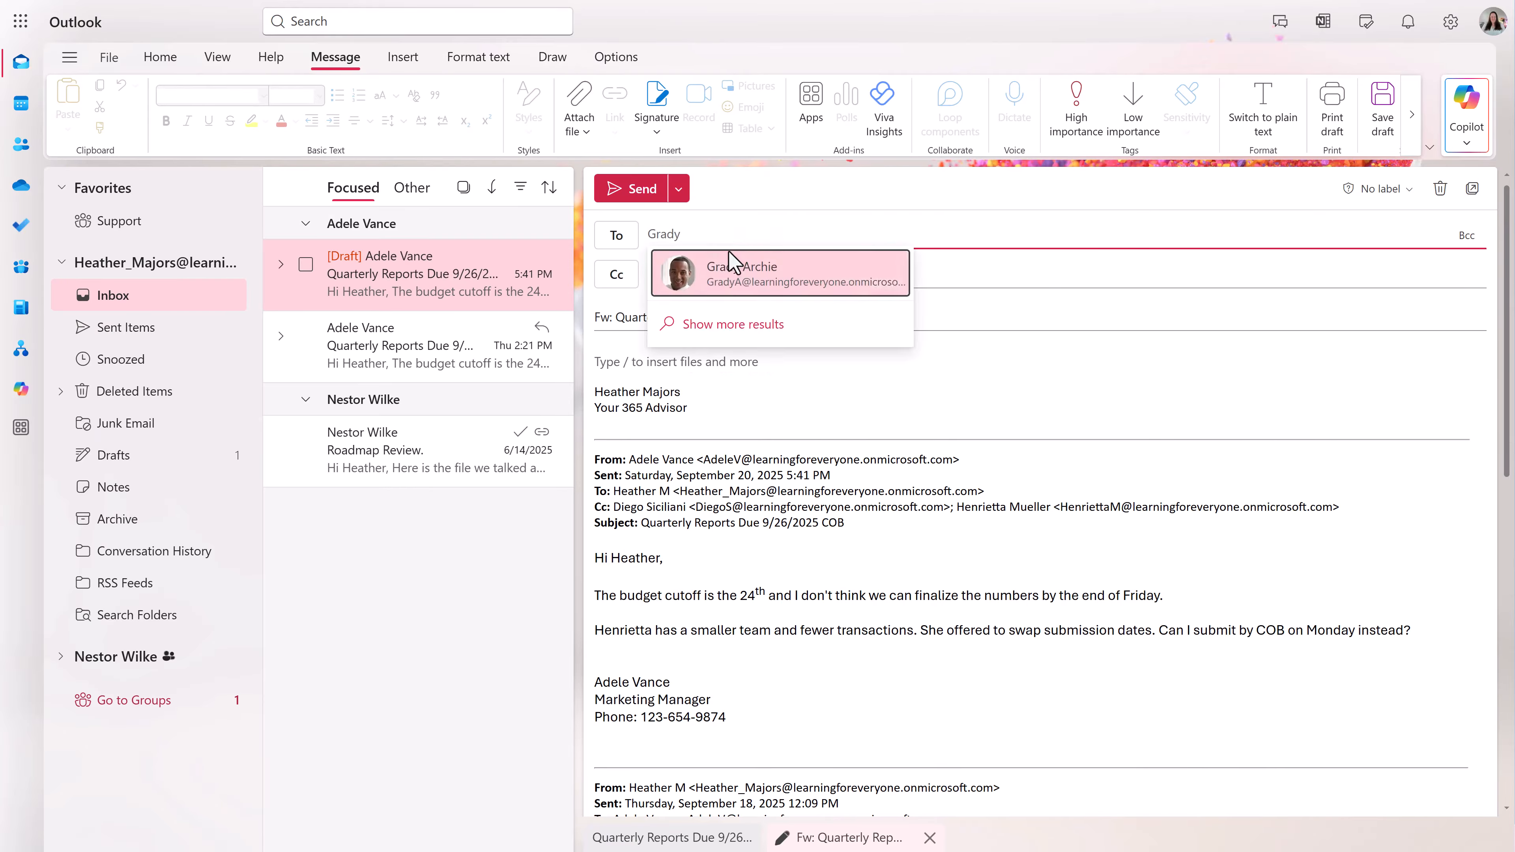
pyautogui.click(735, 270)
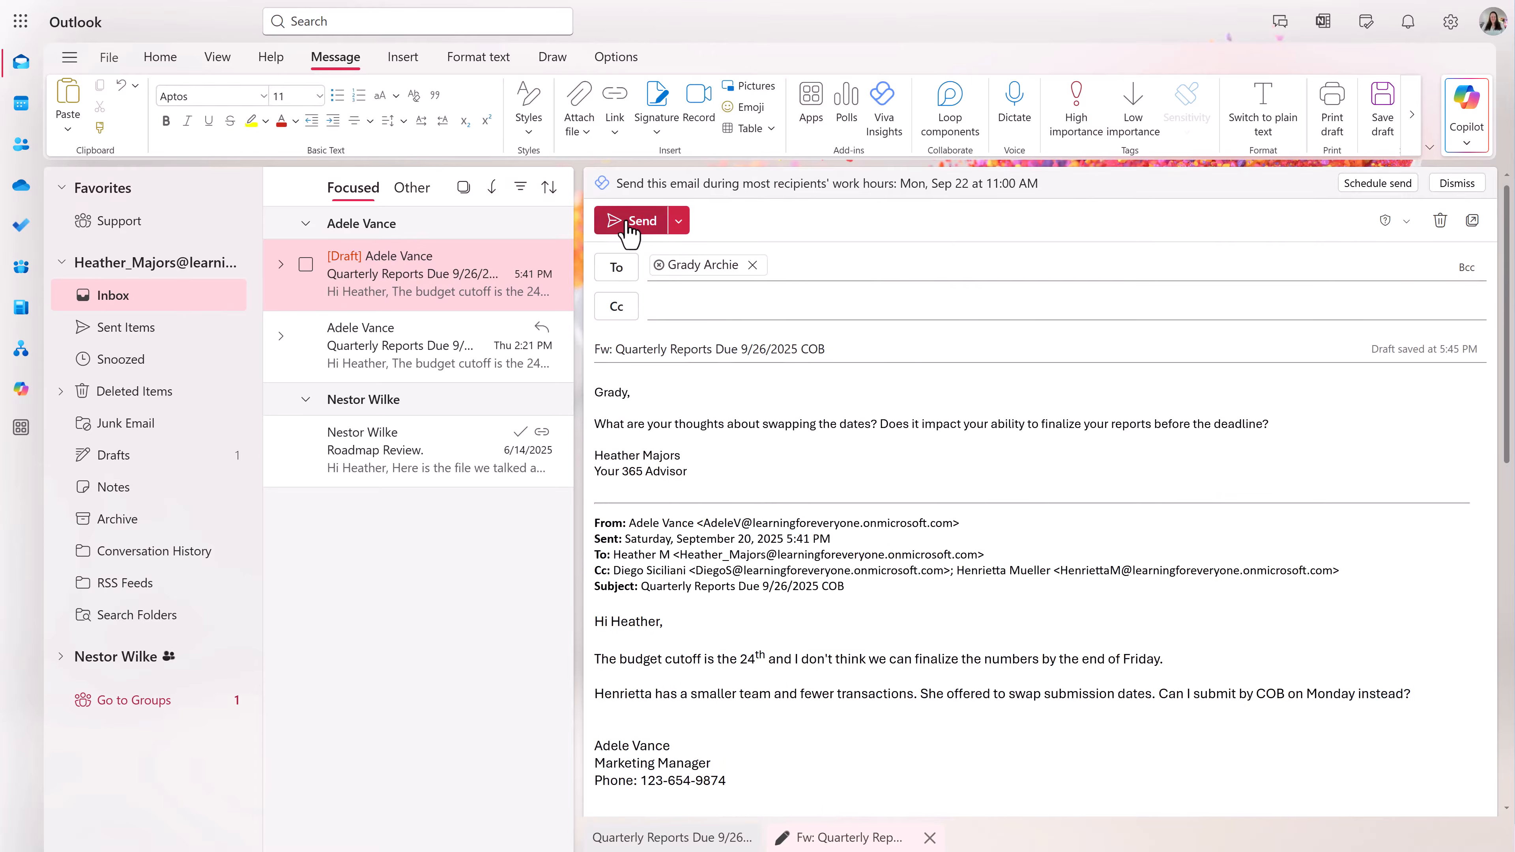
pyautogui.click(618, 236)
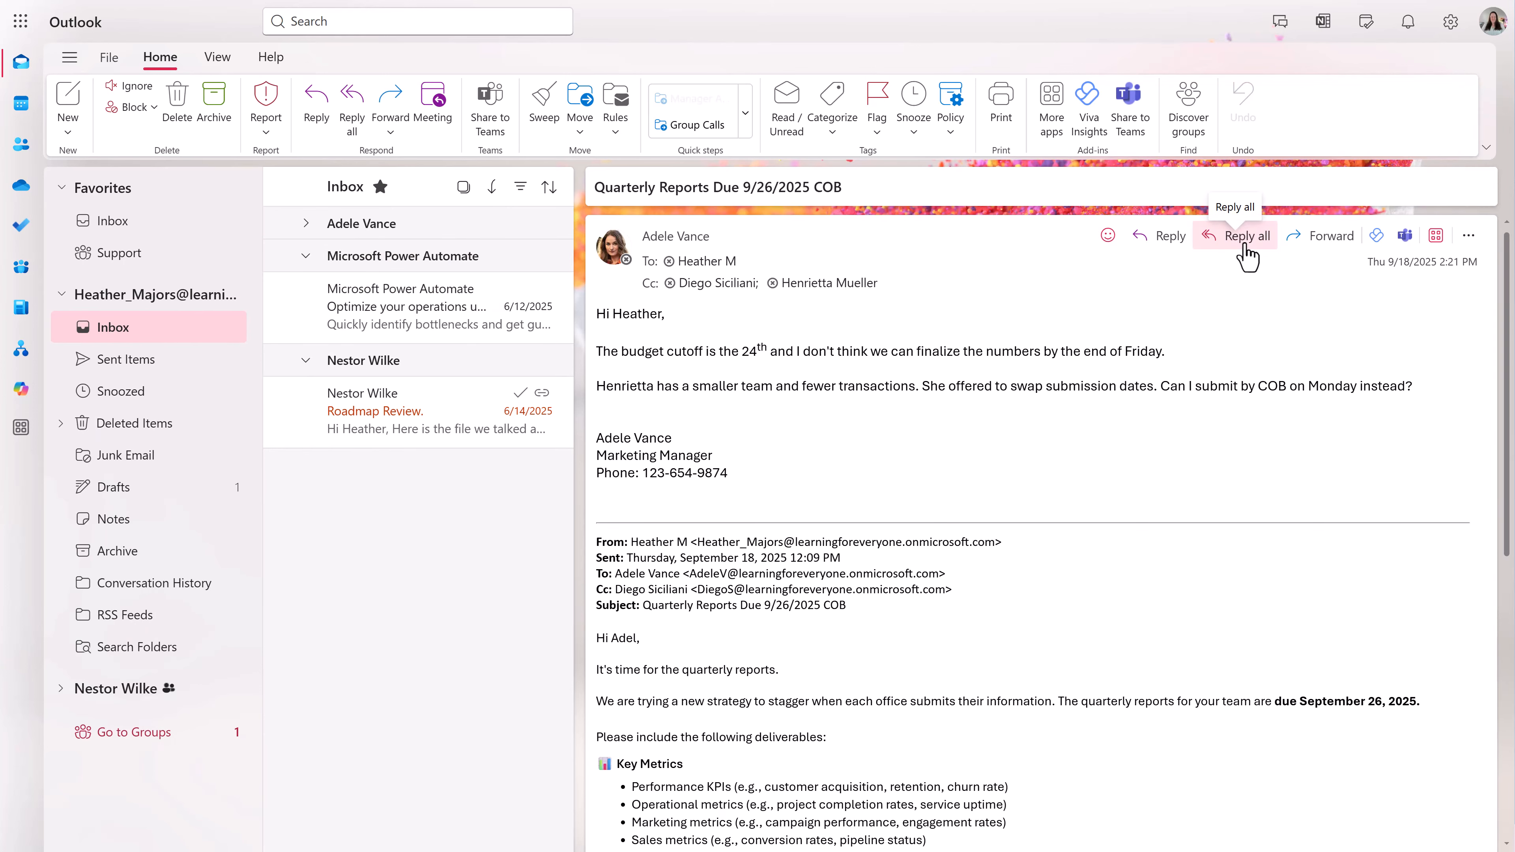
pyautogui.click(1247, 255)
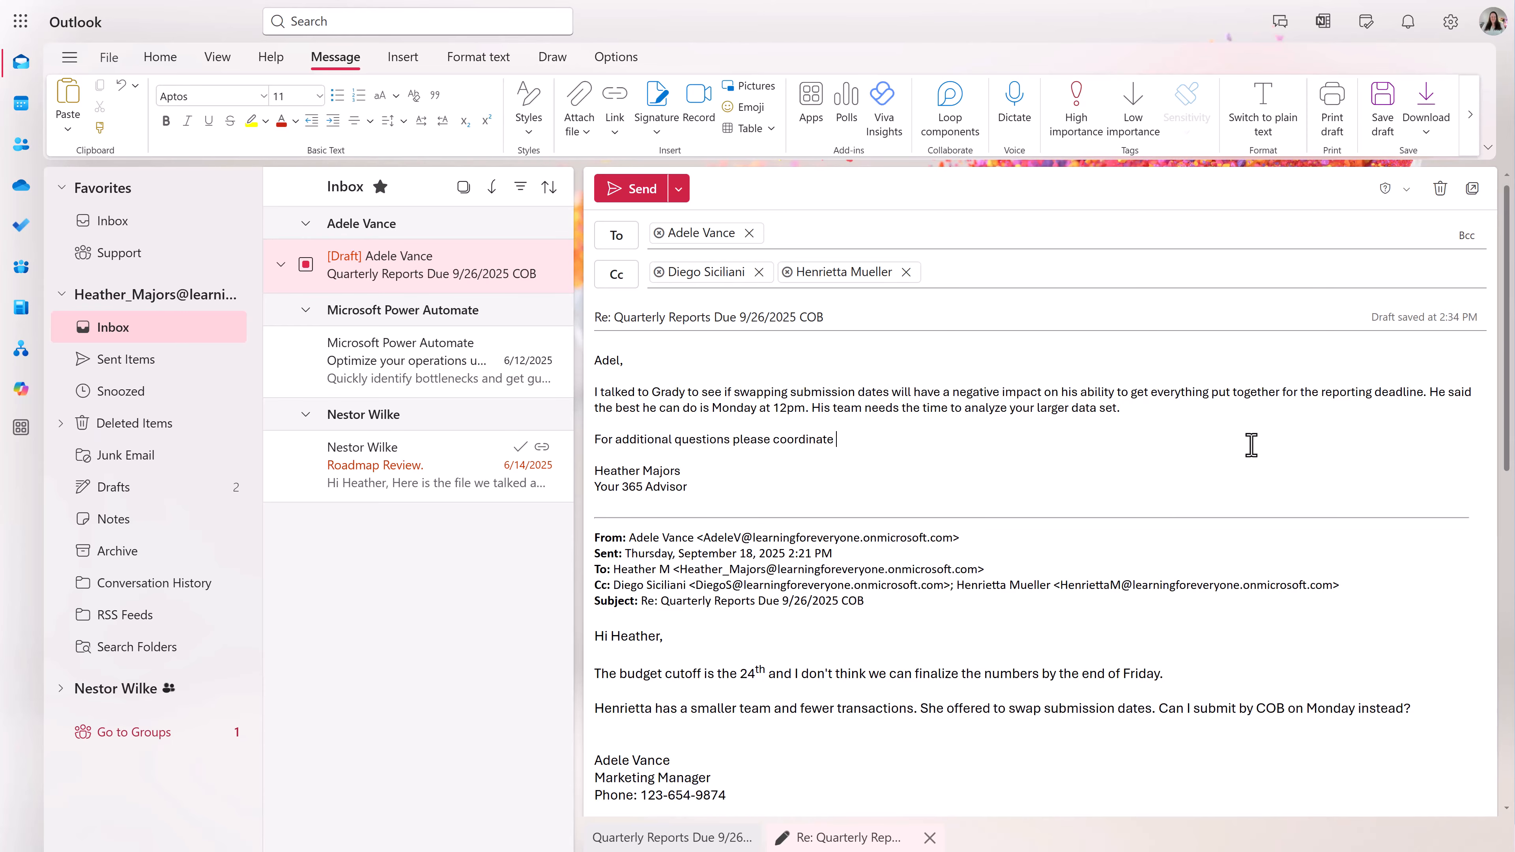
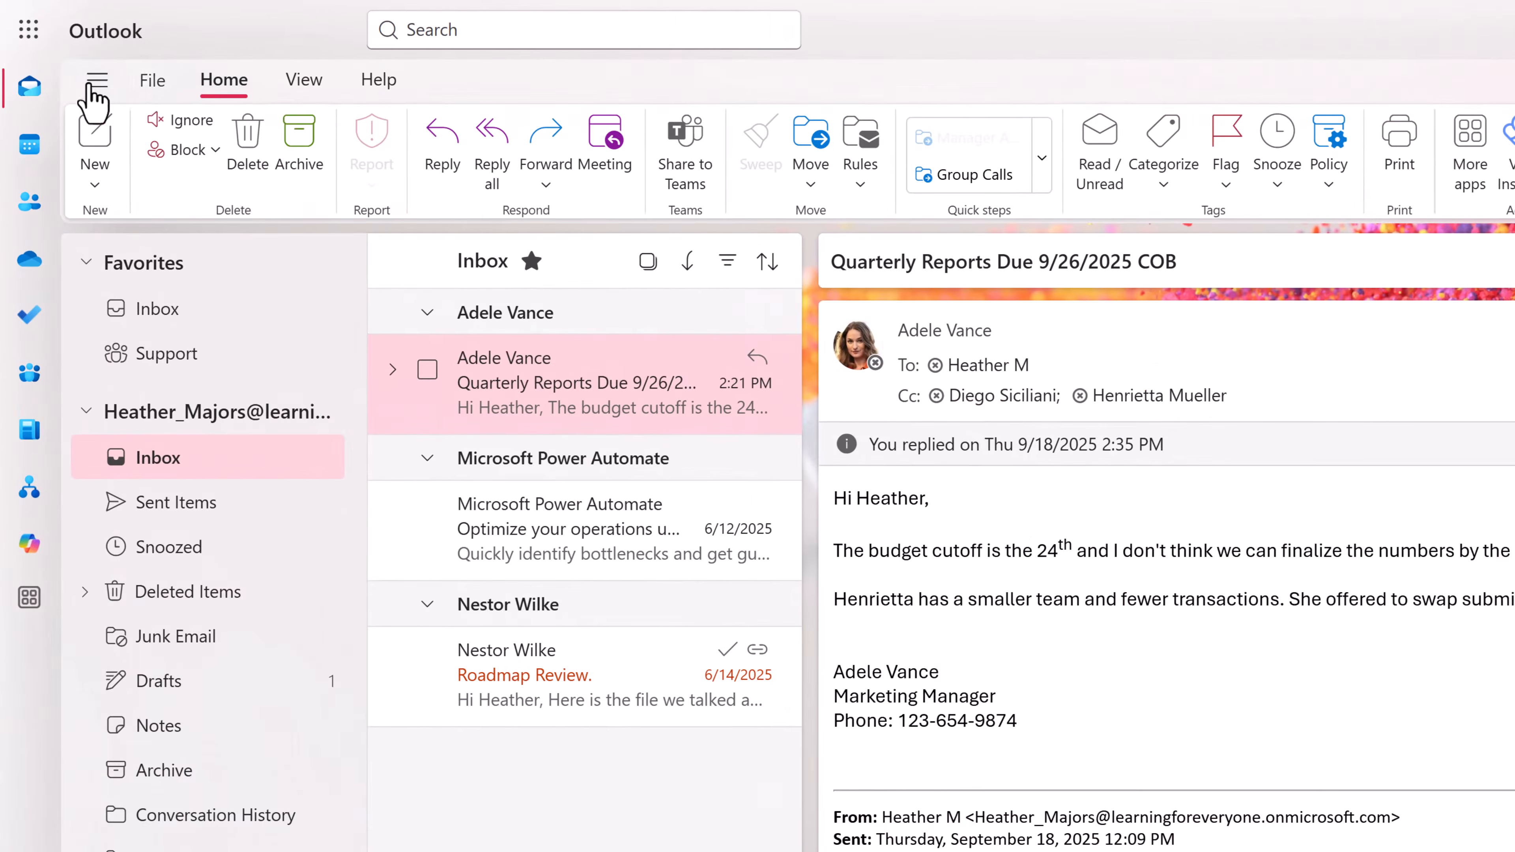
pyautogui.click(150, 90)
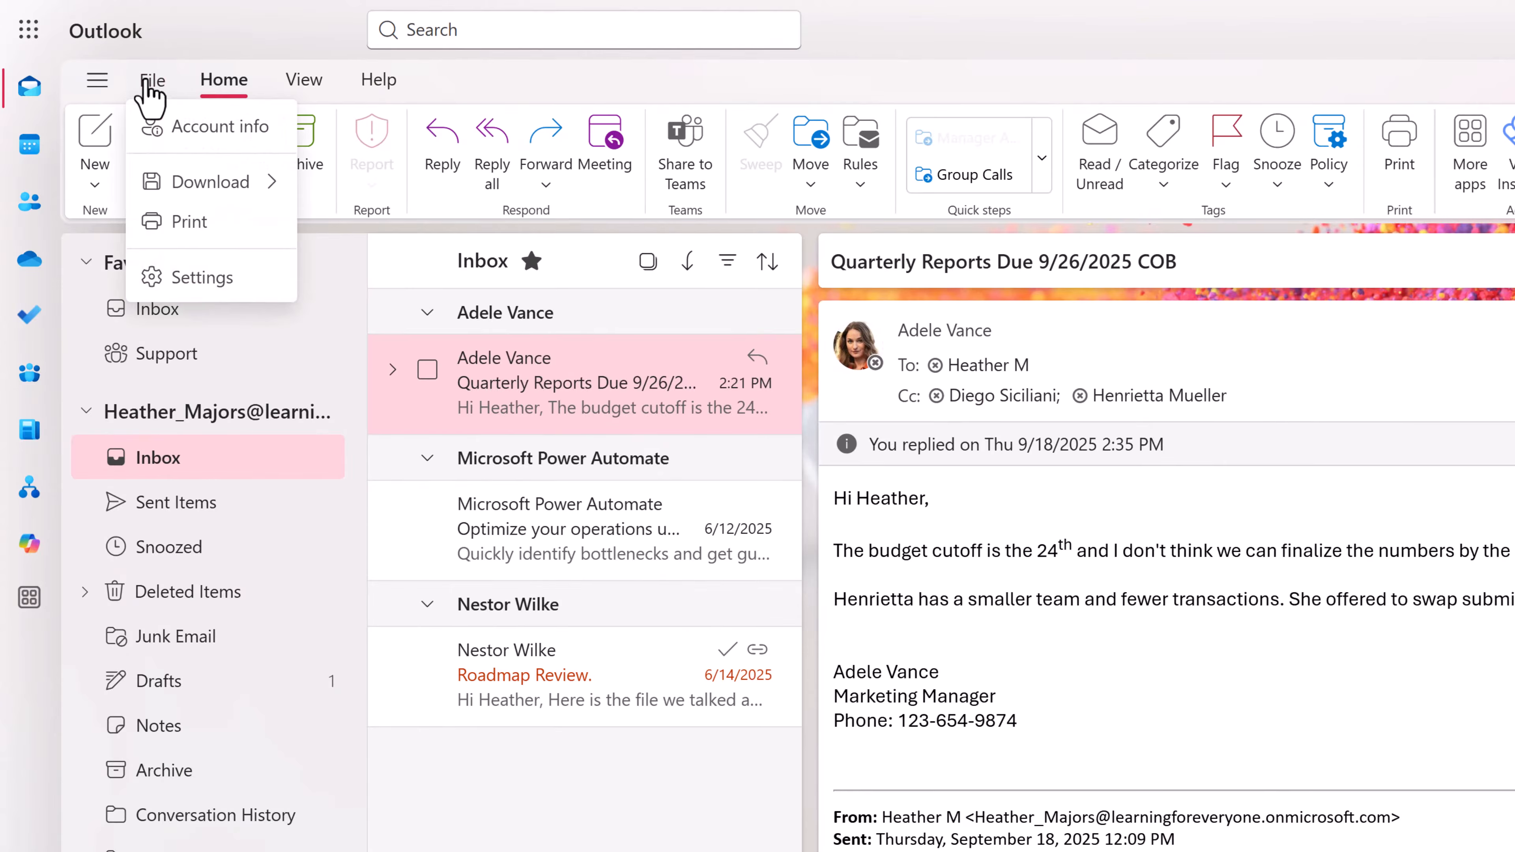